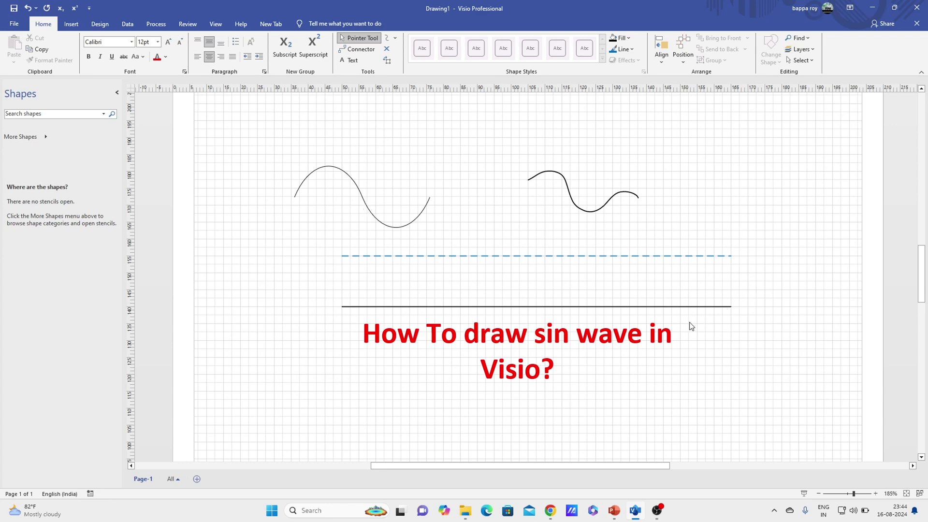
Step: Shift the sine curve up-left and the wavy curve right, then delete the tilted wavy curve
click(359, 189)
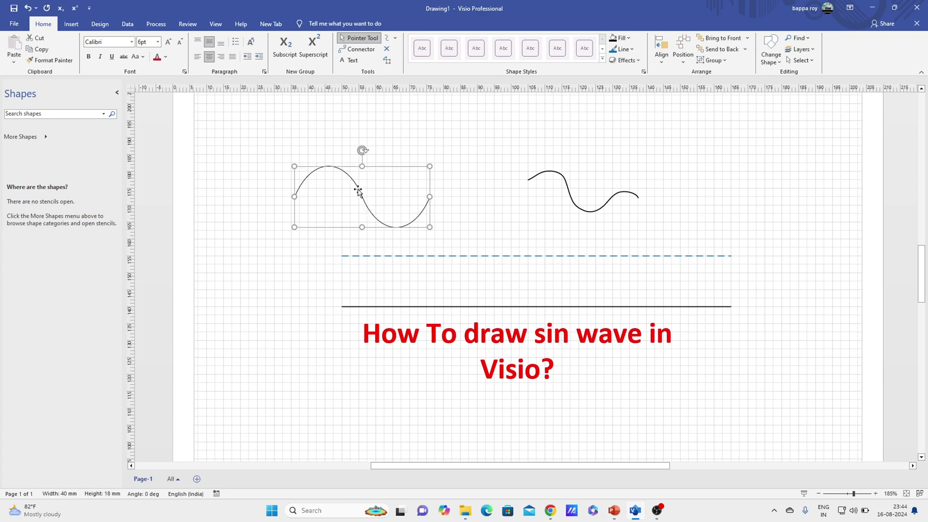
drag(359, 190, 306, 177)
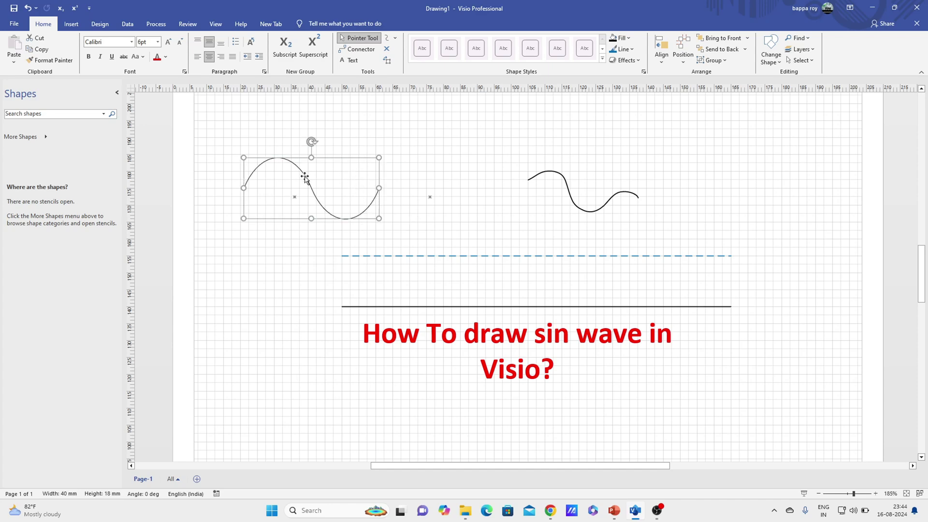
click(570, 190)
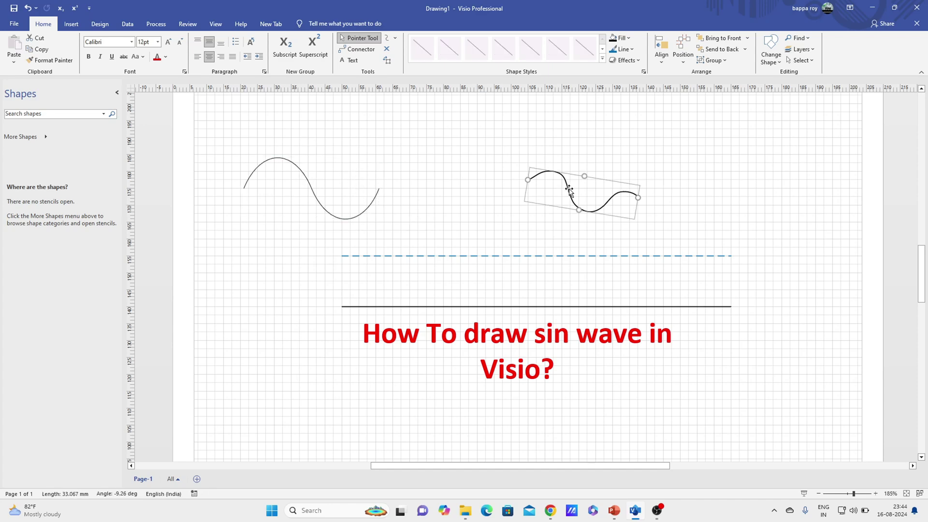
drag(569, 190, 655, 176)
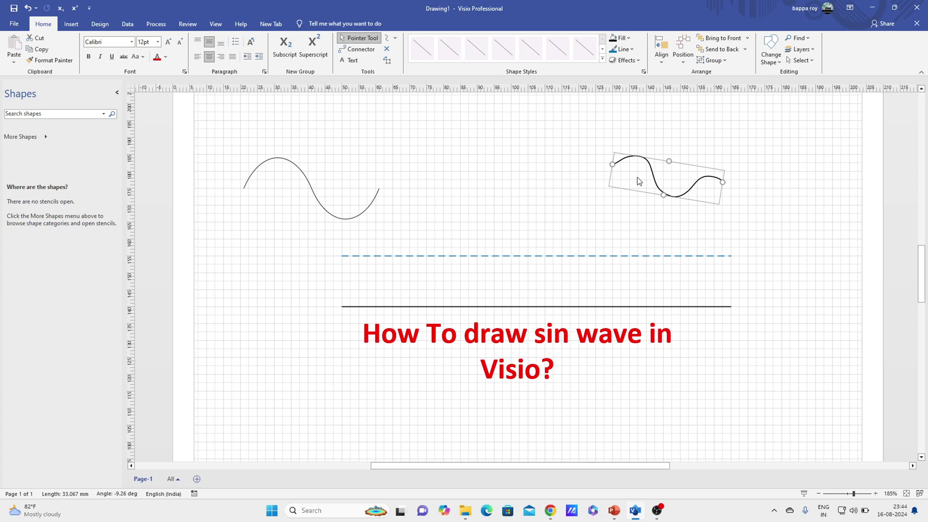
drag(649, 173, 595, 181)
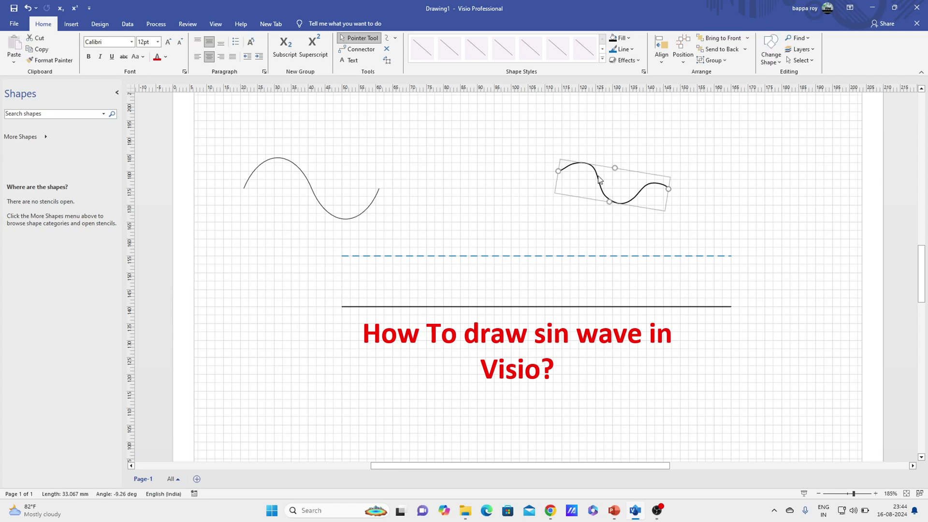
scroll(600, 180, up, 1)
key(Delete)
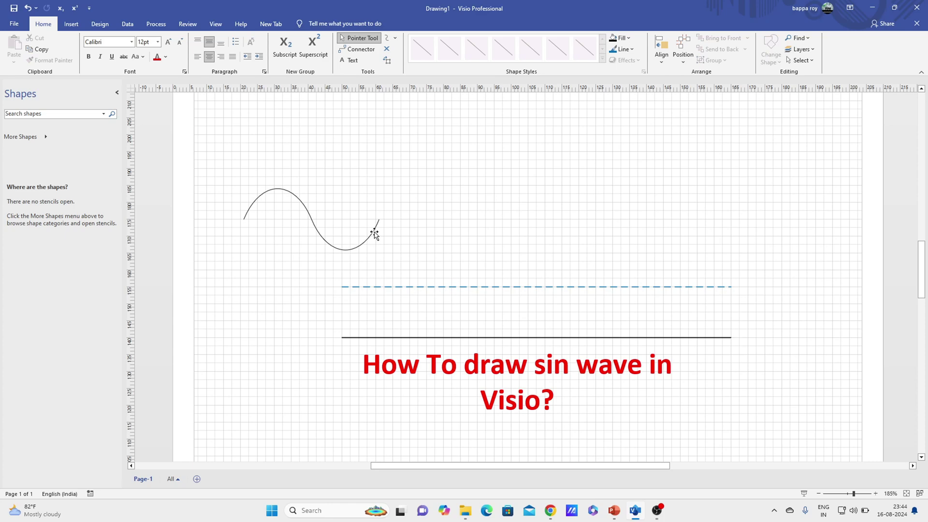
Step: Delete the old sine curve, then sketch a first freehand wave and undo it
click(376, 230)
key(Delete)
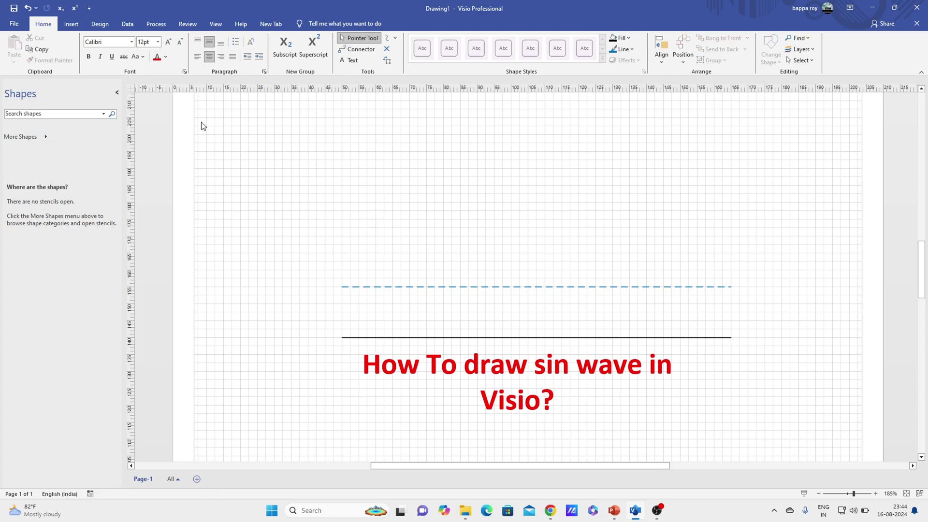
click(394, 38)
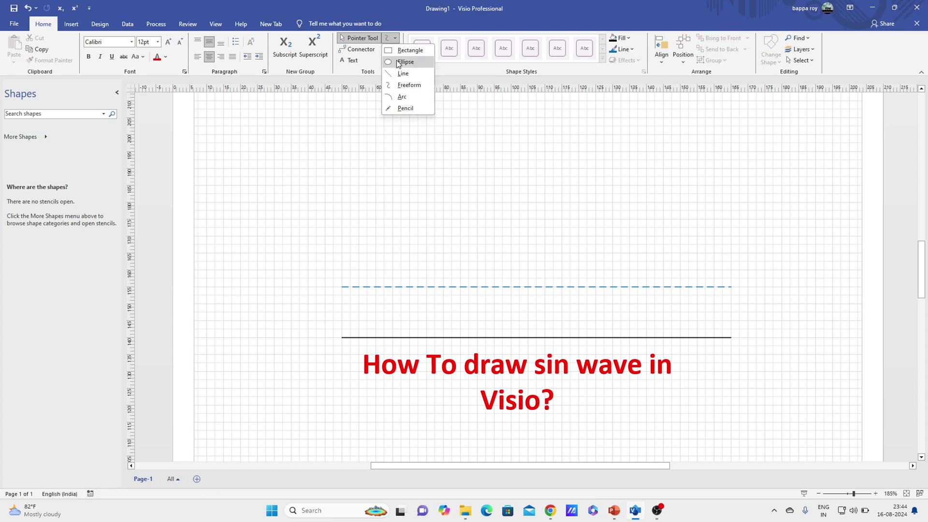
click(408, 86)
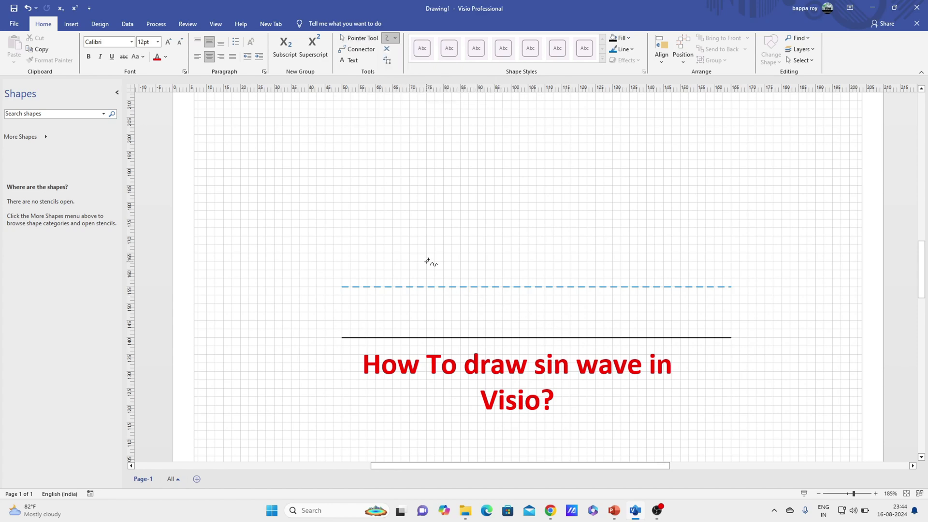
drag(460, 211, 463, 213)
mouse_move(494, 217)
mouse_down()
mouse_move(527, 187)
mouse_move(543, 186)
mouse_move(589, 218)
mouse_move(583, 227)
mouse_up()
key(ctrl+z)
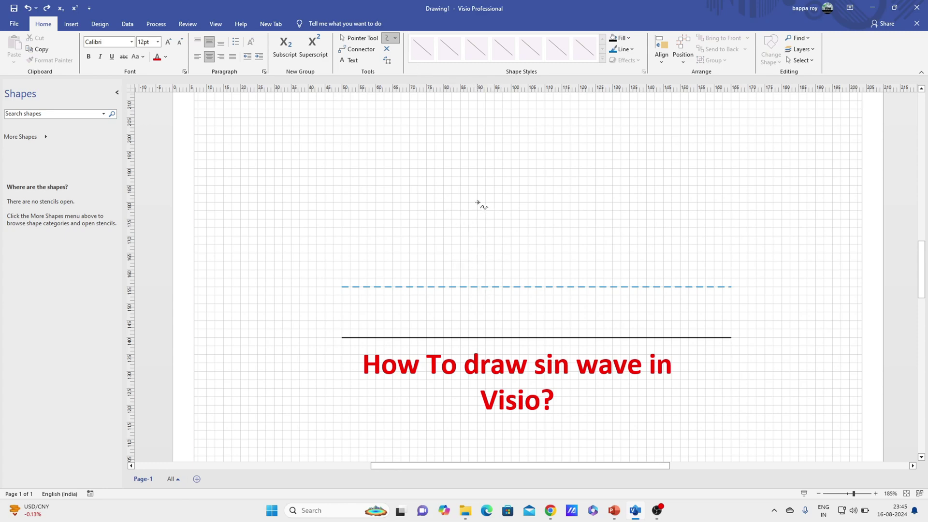
Step: Draw a large freehand sine curve above the dashed line and select it
mouse_move(510, 173)
mouse_down()
mouse_move(533, 168)
mouse_move(573, 187)
mouse_move(591, 217)
mouse_move(633, 242)
mouse_move(659, 225)
mouse_move(666, 205)
mouse_up()
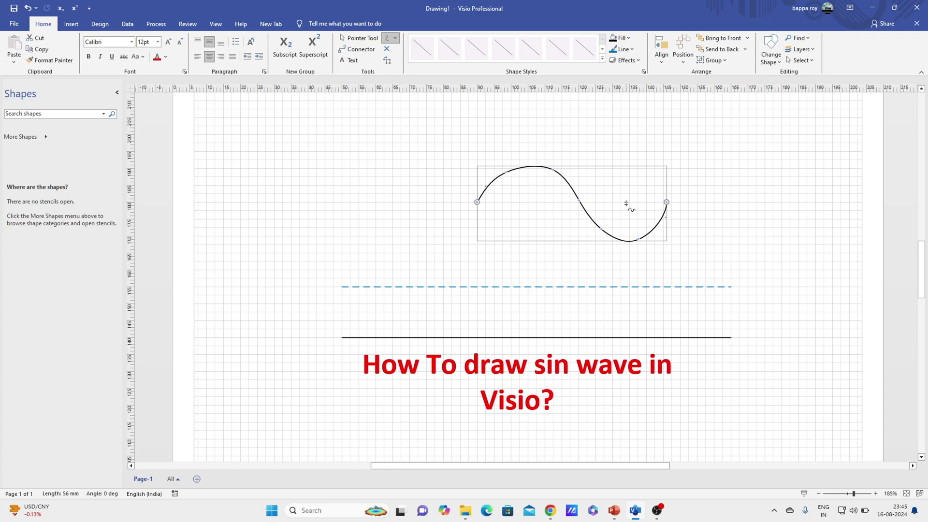
click(733, 238)
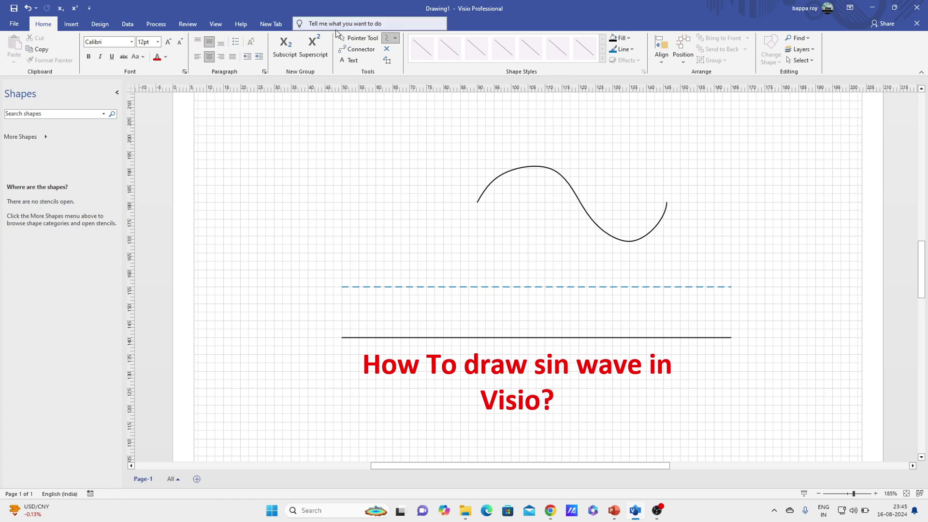
click(361, 38)
click(602, 219)
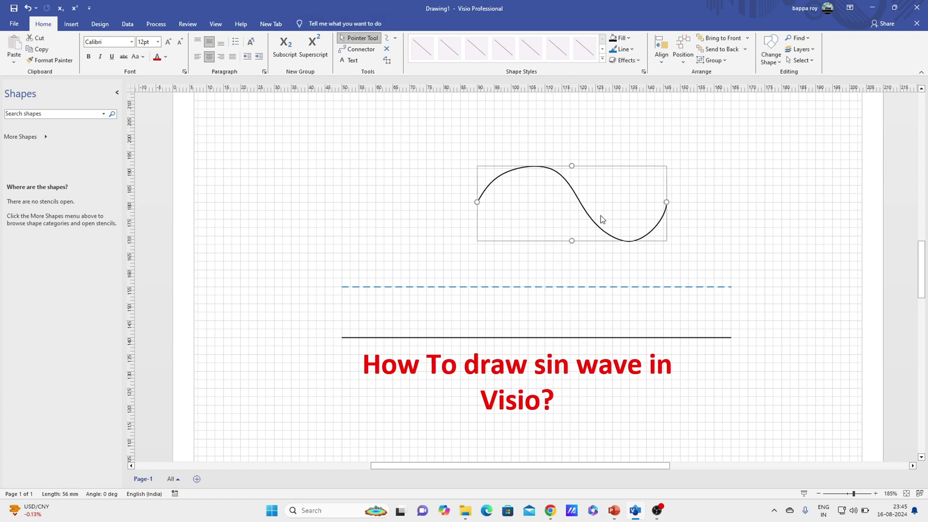
Step: Delete the sine curve and raise the dashed line higher on the page
key(Delete)
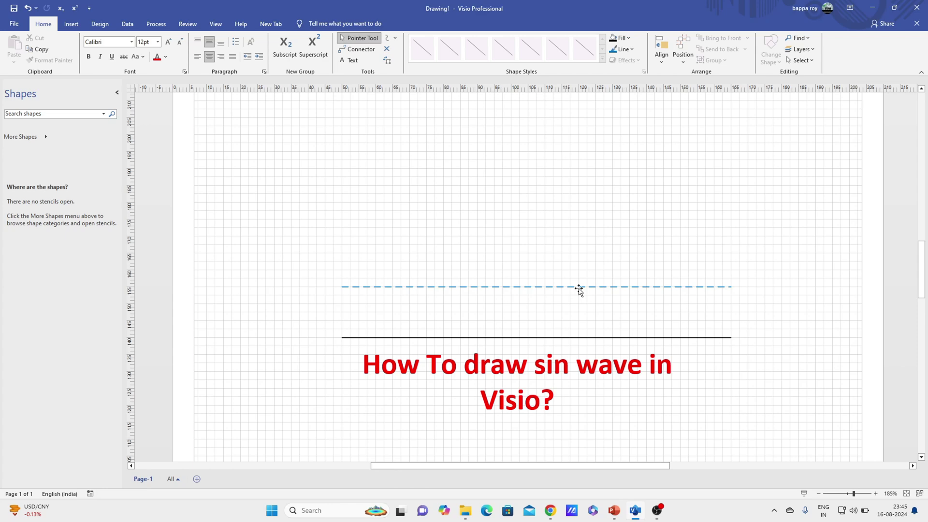
click(580, 287)
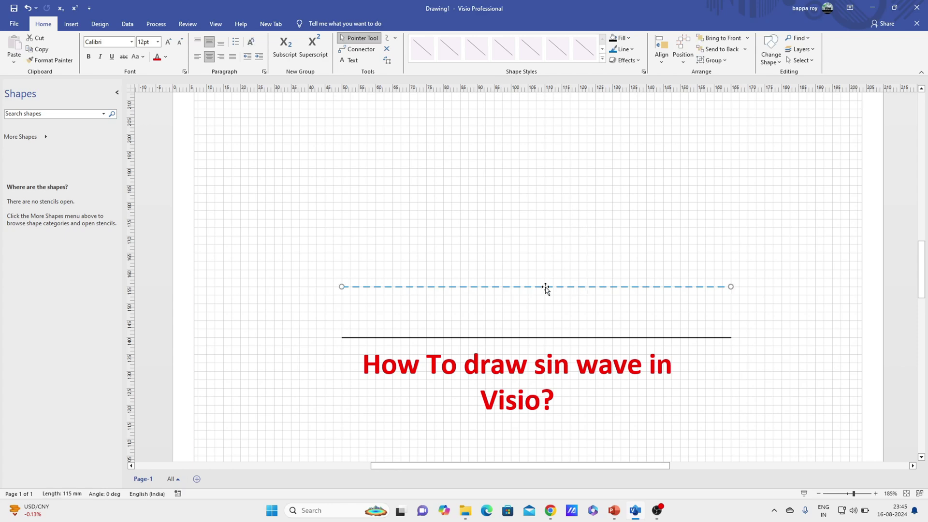
drag(546, 288, 551, 203)
Step: Draw short vertical and slanted guide ticks on, above and below the dashed line
click(395, 38)
click(403, 73)
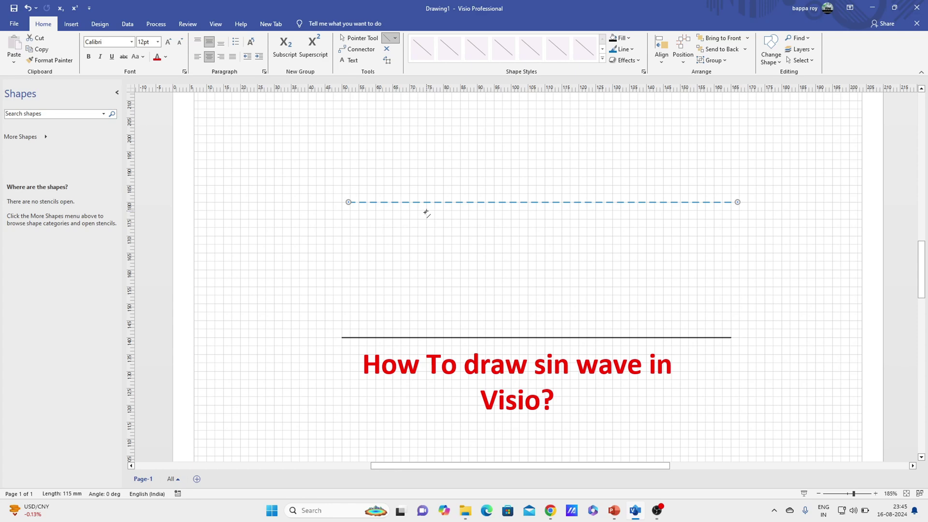
drag(426, 209, 427, 202)
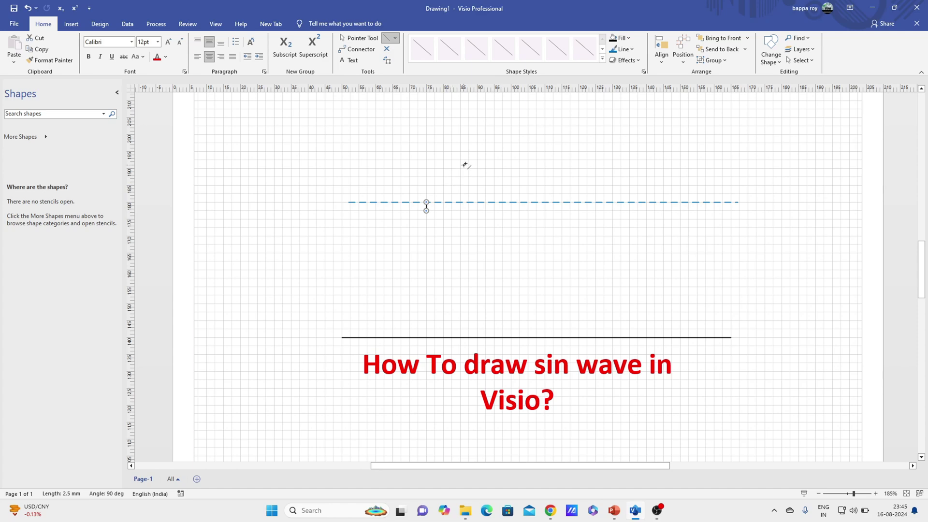
drag(477, 152, 484, 145)
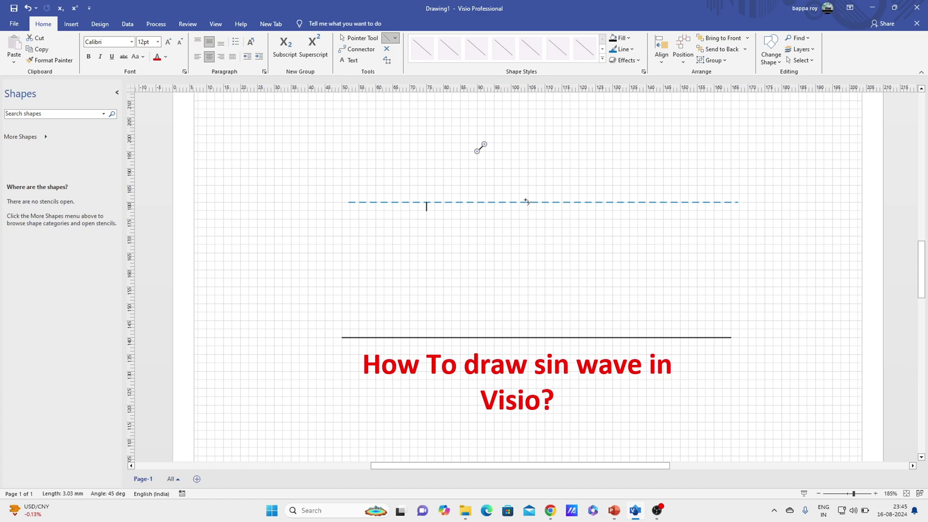
drag(527, 202, 535, 210)
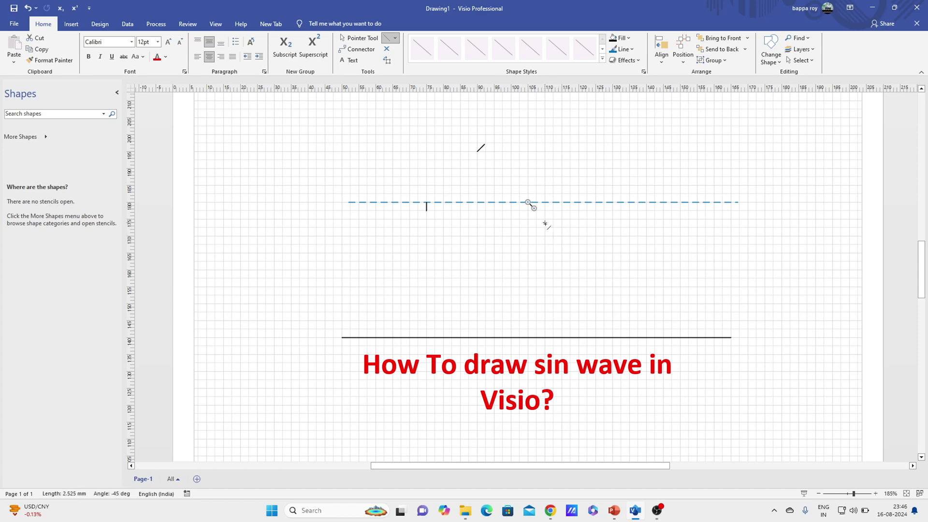
drag(578, 253, 585, 258)
mouse_move(632, 202)
mouse_down()
mouse_move(630, 211)
mouse_move(637, 195)
mouse_up()
drag(681, 152, 696, 151)
key(ctrl+z)
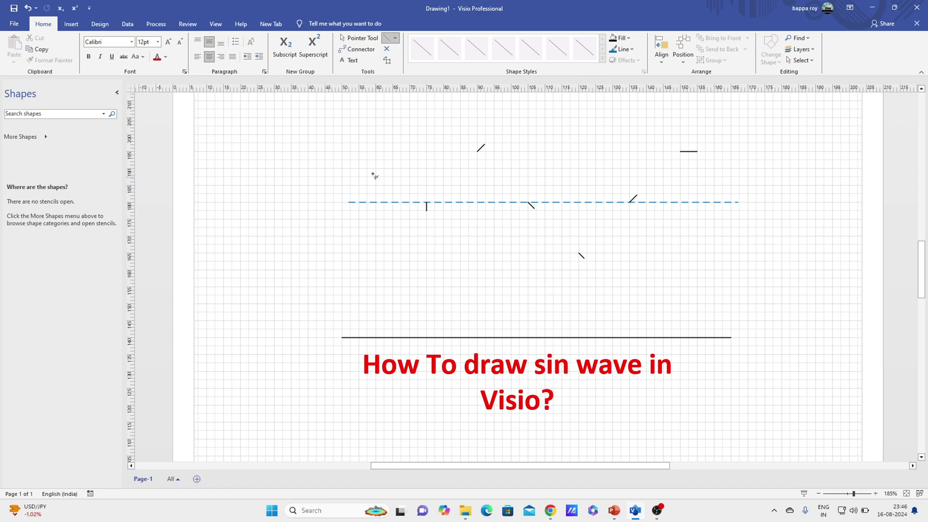
Step: Trace a freehand wave through the guide marks, then undo it
click(396, 38)
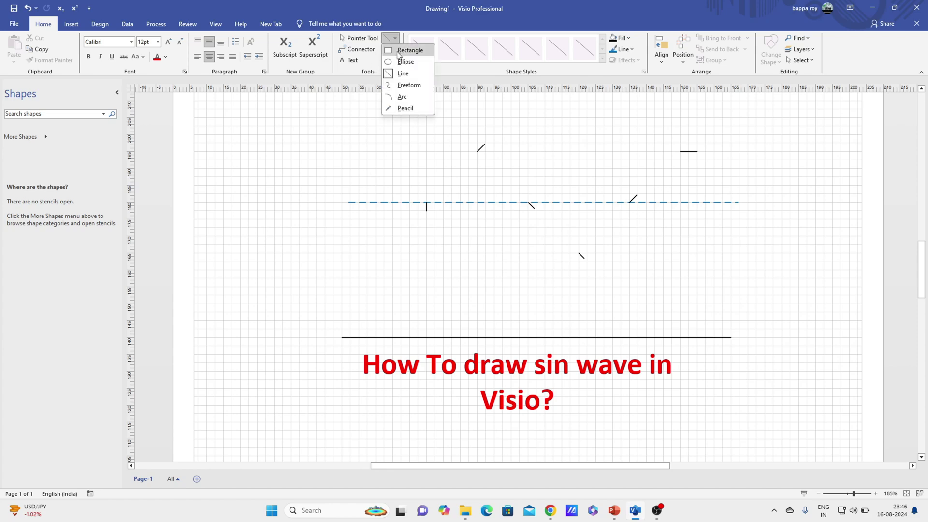
click(407, 85)
drag(426, 202, 426, 211)
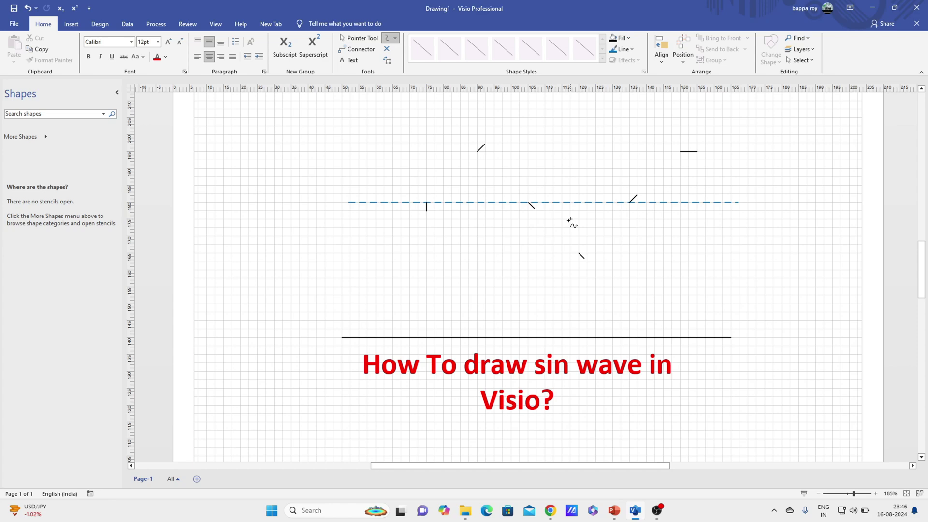
mouse_move(428, 203)
mouse_down()
mouse_move(474, 158)
mouse_move(521, 192)
mouse_up()
mouse_move(523, 194)
mouse_down()
mouse_move(556, 248)
mouse_move(690, 155)
mouse_up()
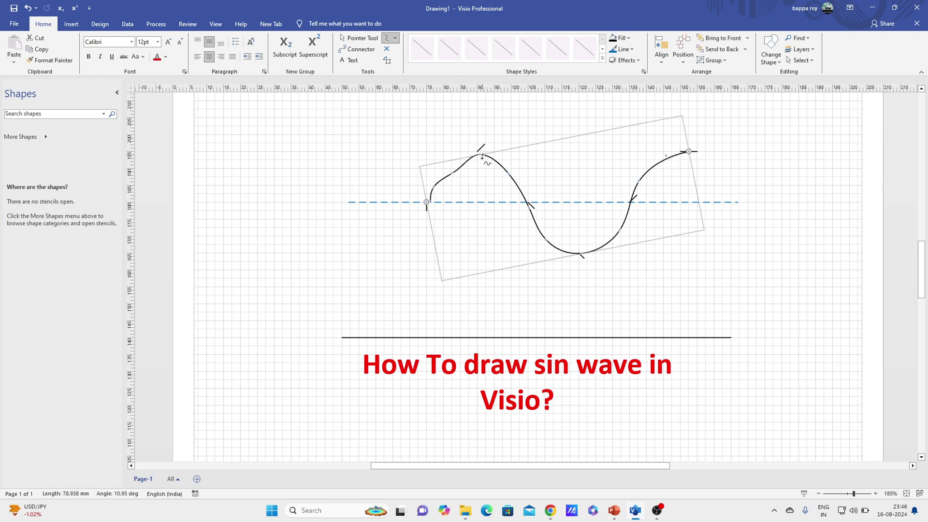
key(ctrl+z)
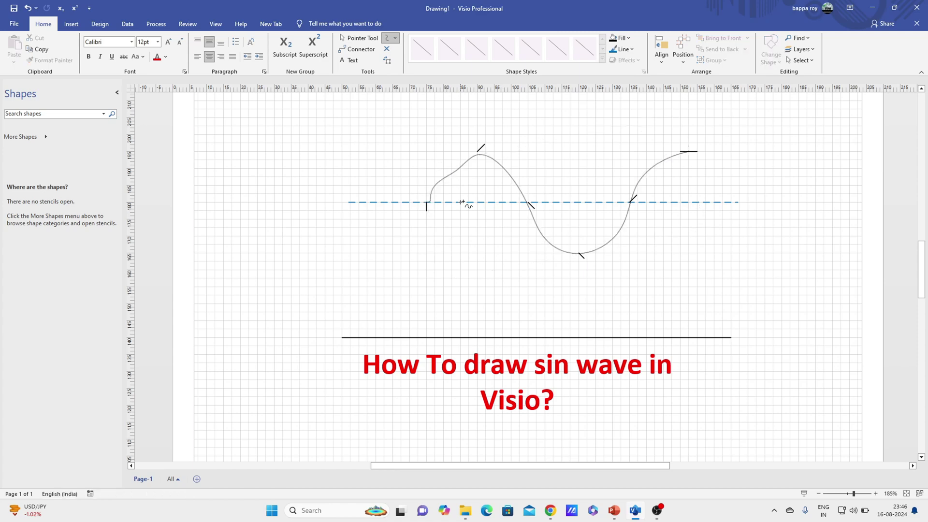
Step: Redraw the upper slanted guide mark, undo it, and return to the pointer
drag(477, 152, 484, 146)
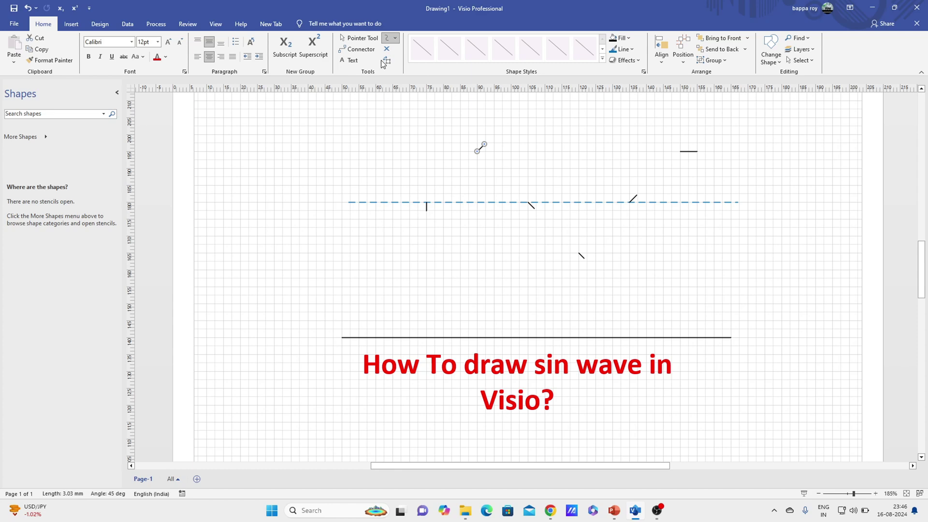
key(ctrl+z)
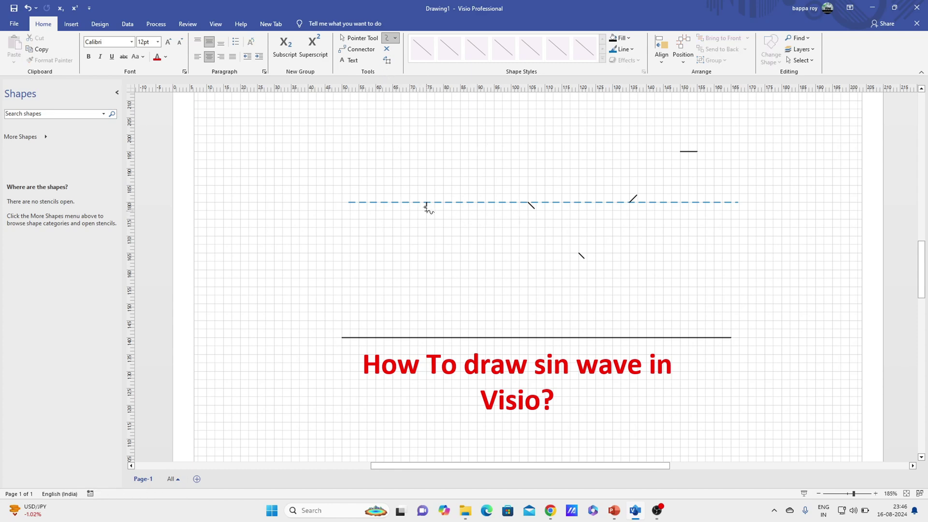
click(361, 39)
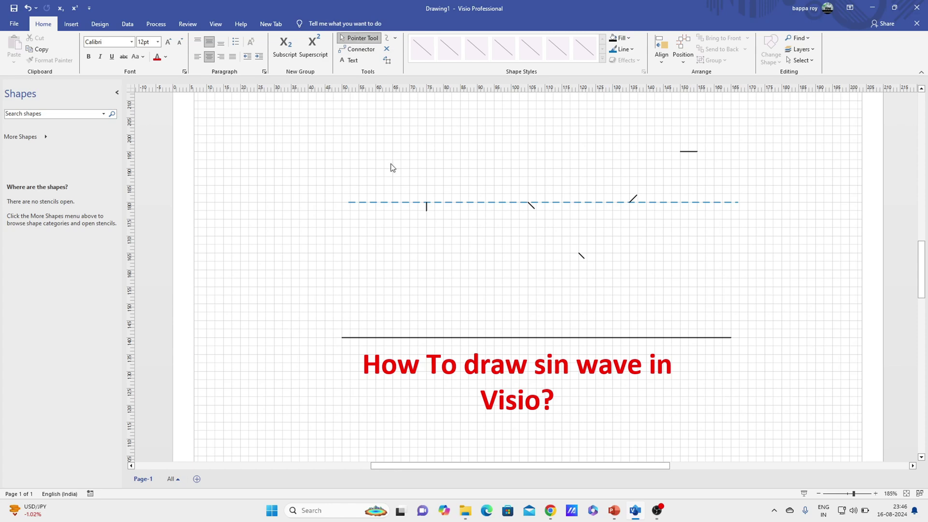
Step: Sketch a freehand sine-like curve below the dashed line, right of the tick marks
click(427, 210)
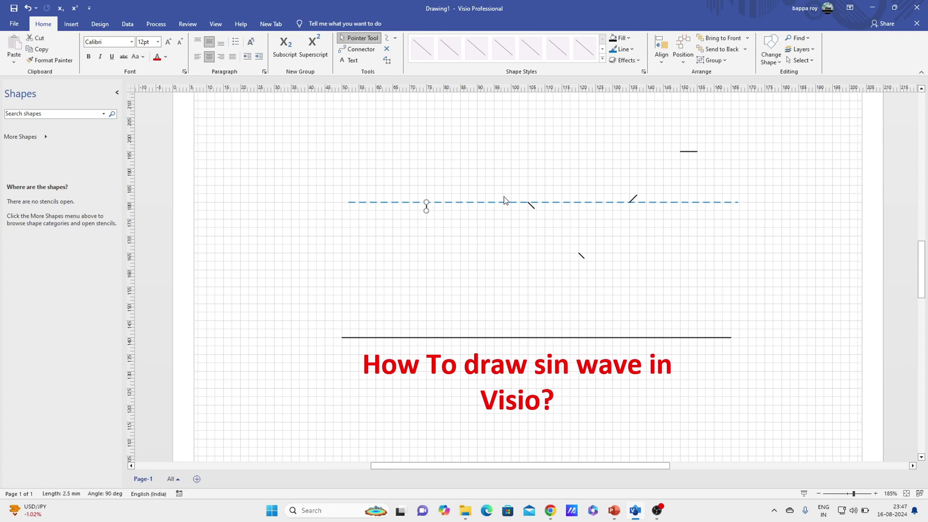
scroll(754, 280, right, 1)
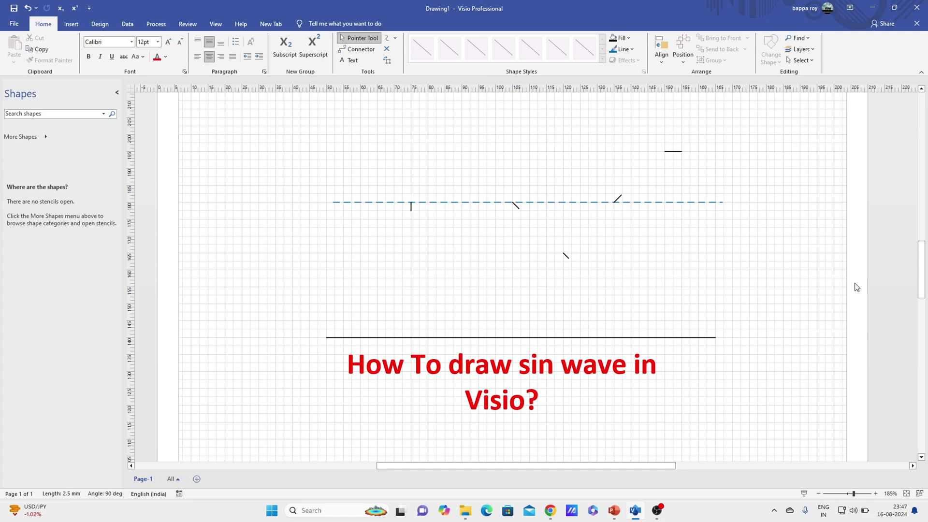
scroll(820, 284, right, 3)
scroll(863, 279, right, 3)
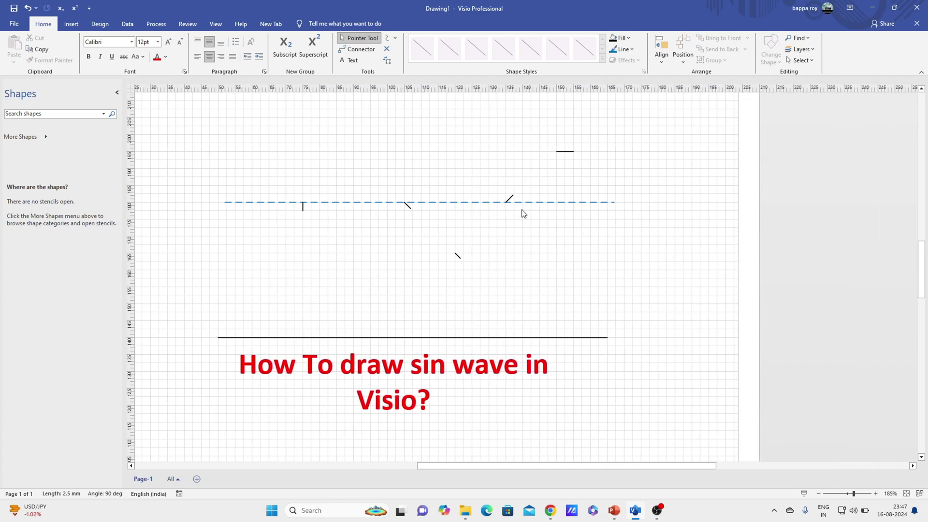
click(395, 39)
click(406, 84)
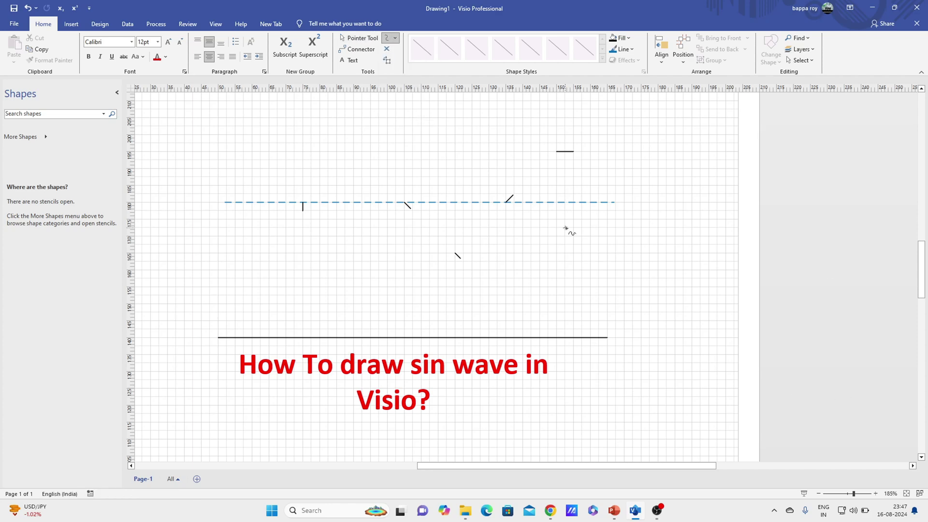
mouse_move(542, 269)
mouse_down()
mouse_move(565, 246)
mouse_move(645, 263)
mouse_up()
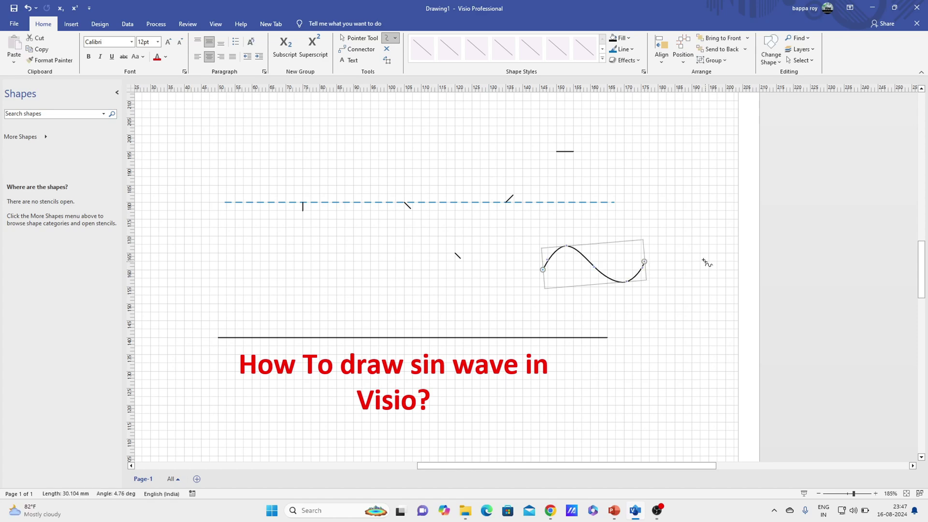
click(333, 229)
scroll(475, 377, down, 5)
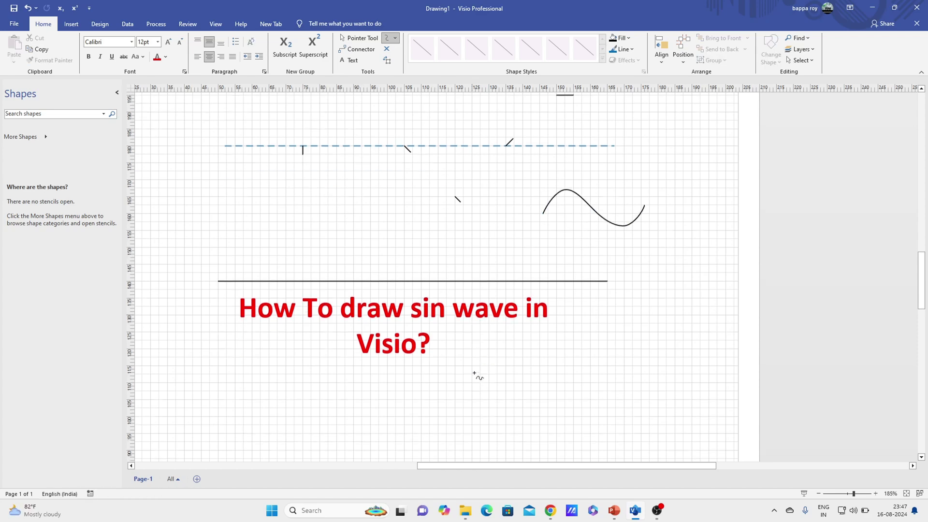
scroll(472, 372, down, 3)
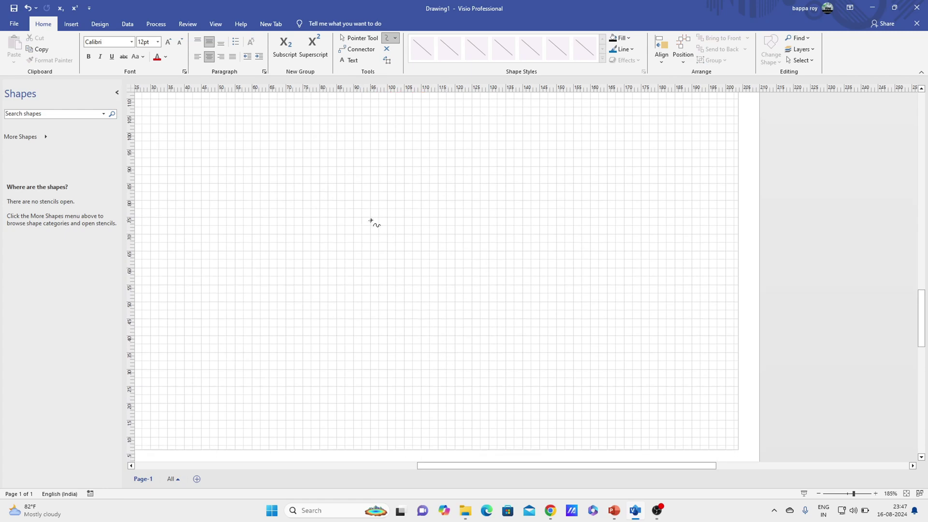
scroll(373, 220, up, 1)
scroll(373, 221, up, 1)
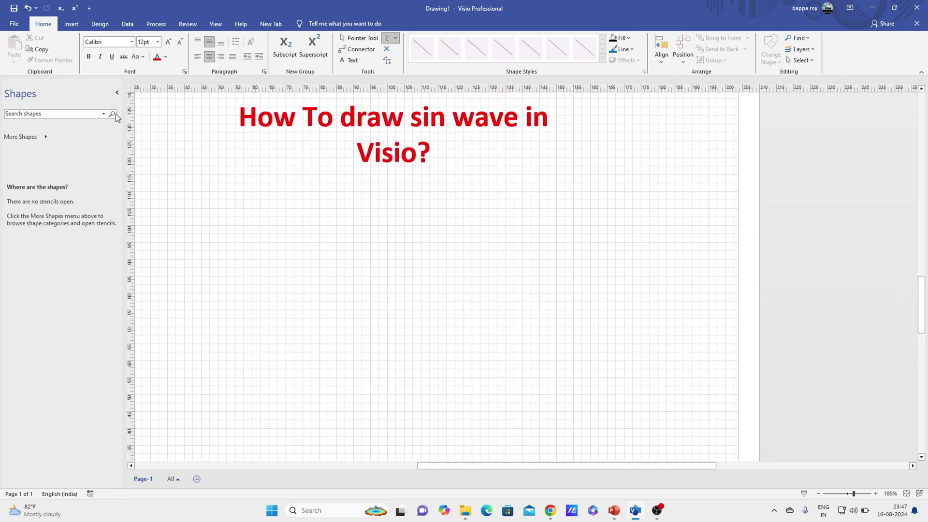
Step: Search shapes for 'signal' and drag Signal waveforms onto the page below the title
click(76, 114)
text(ssignal)
key(Return)
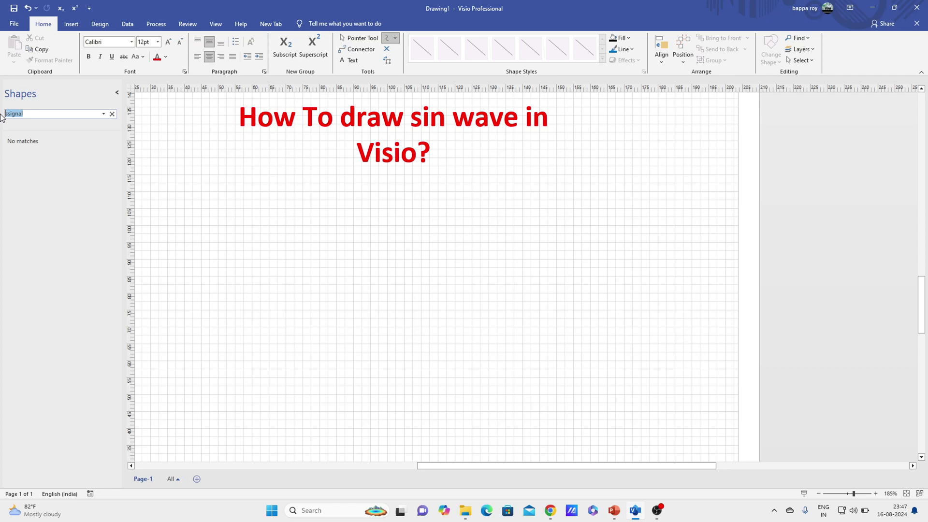
text(s)
key(Return)
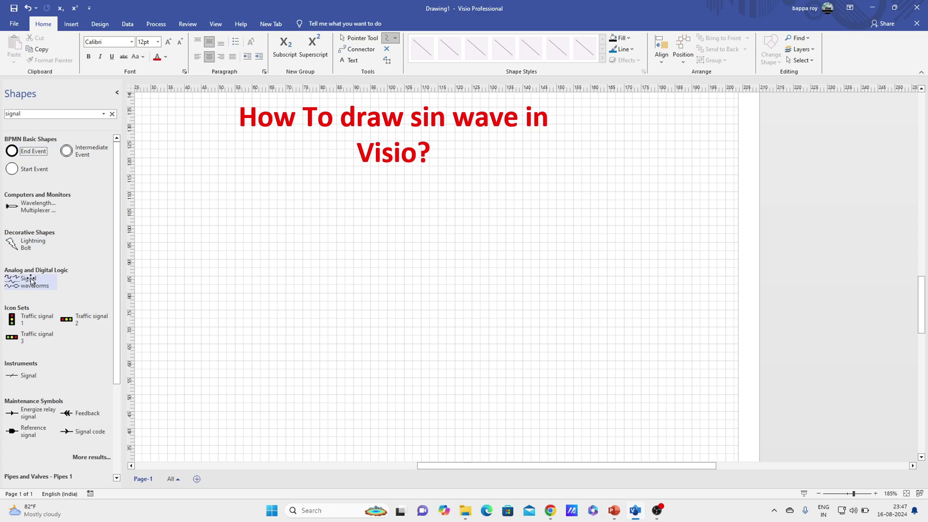
drag(30, 285, 582, 275)
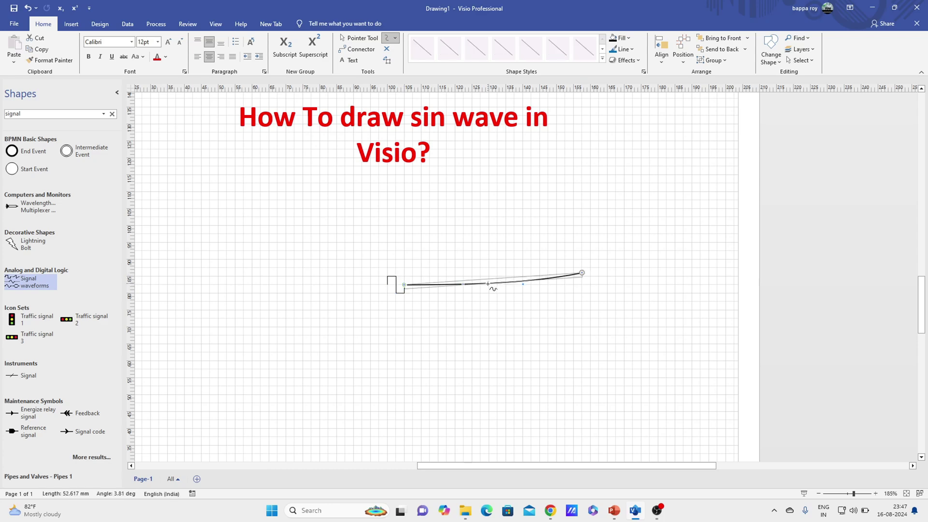
Step: Delete the stray curve line from the page
key(ctrl+a)
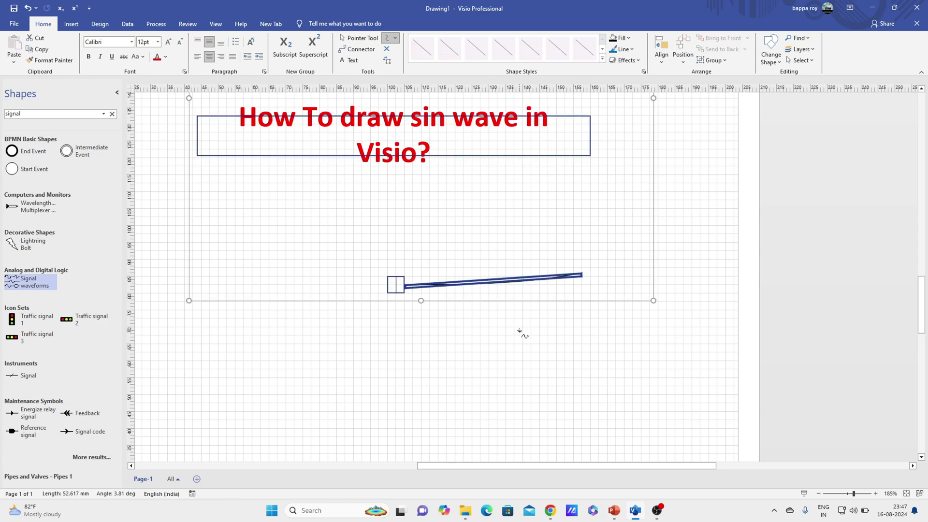
click(526, 336)
click(361, 38)
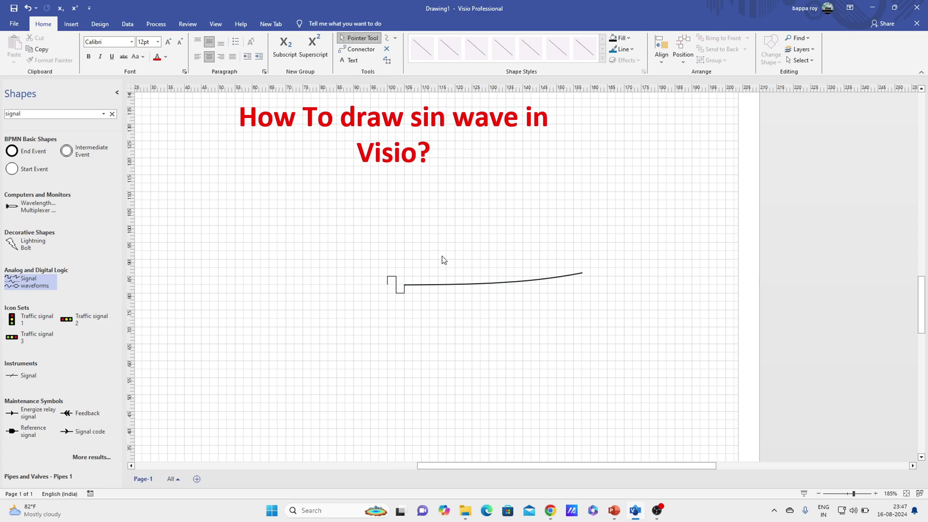
click(457, 284)
key(Delete)
Step: Enlarge the square-wave shape and move it lower on the page
click(403, 288)
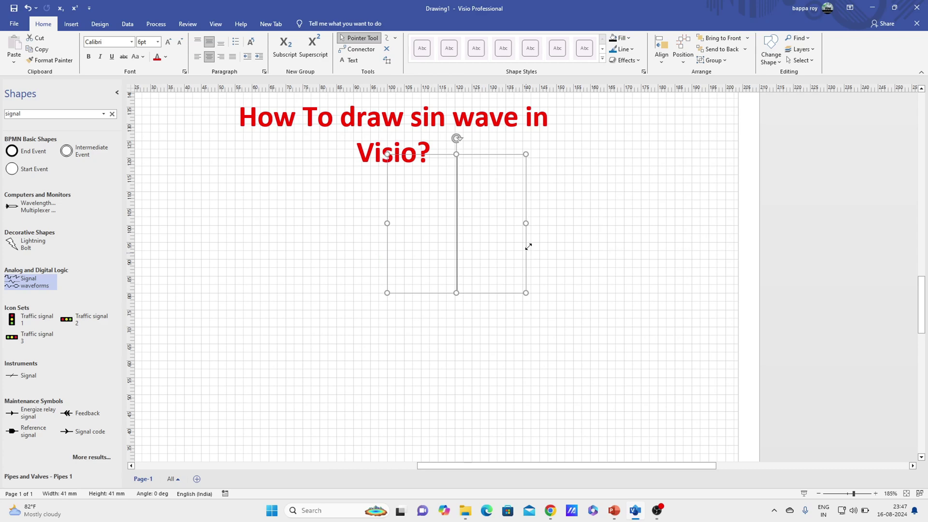
mouse_move(404, 276)
mouse_down()
mouse_move(492, 188)
mouse_move(492, 286)
mouse_up()
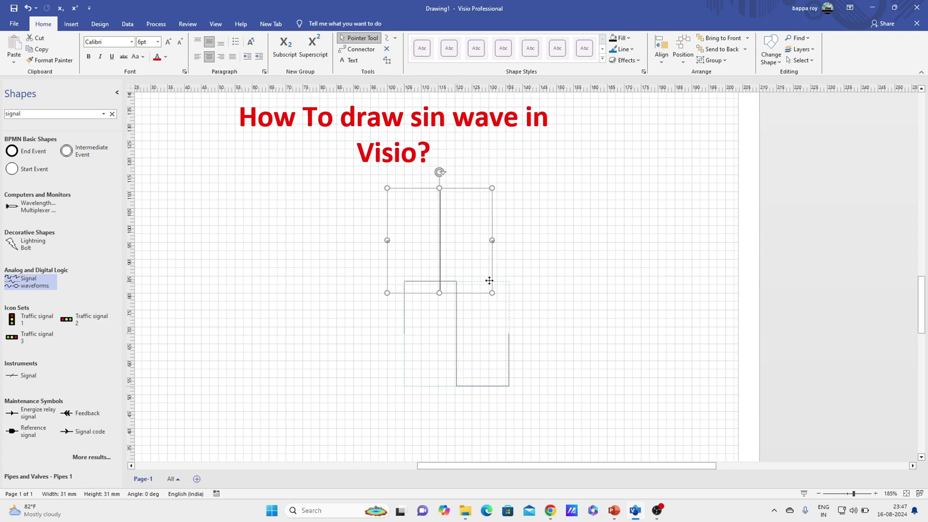
click(594, 274)
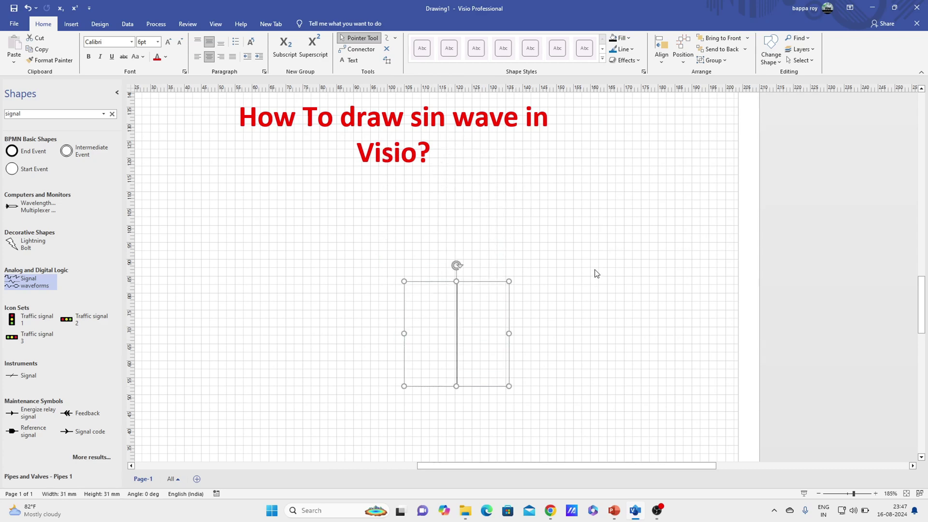
Step: Change the waveform's wave type from square to Sine Wave with Set Wave Type
click(455, 310)
right_click(455, 310)
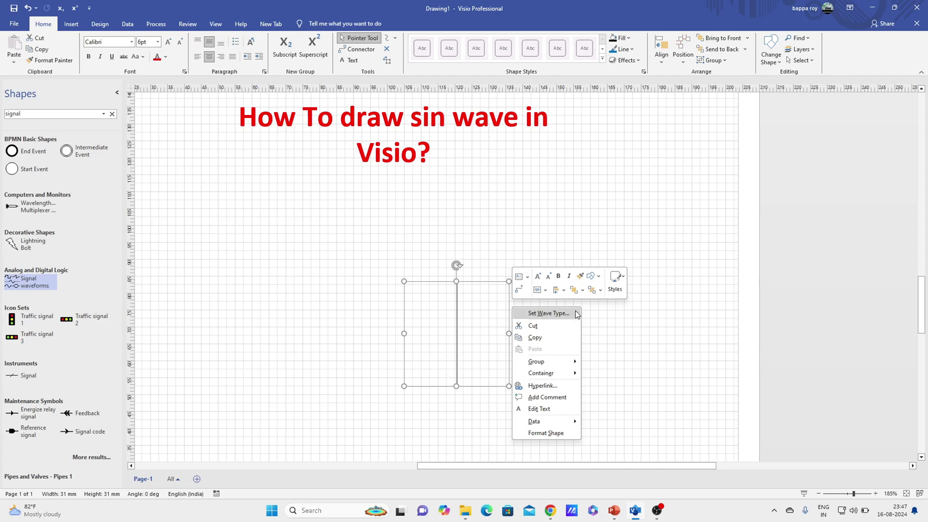
click(546, 312)
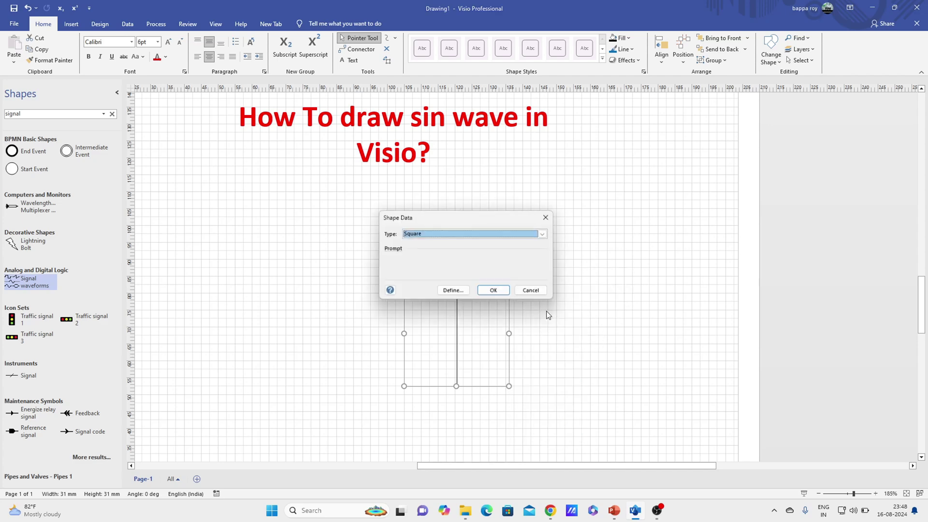
click(545, 234)
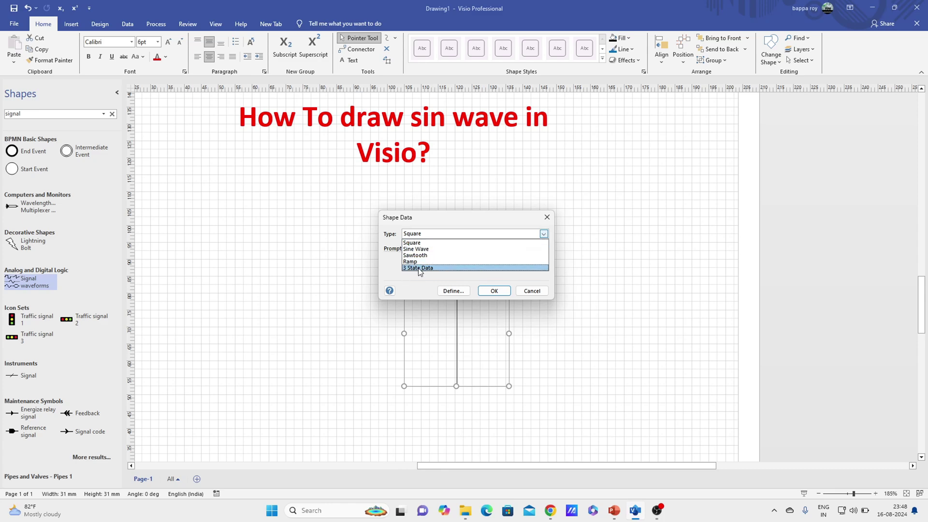
click(457, 248)
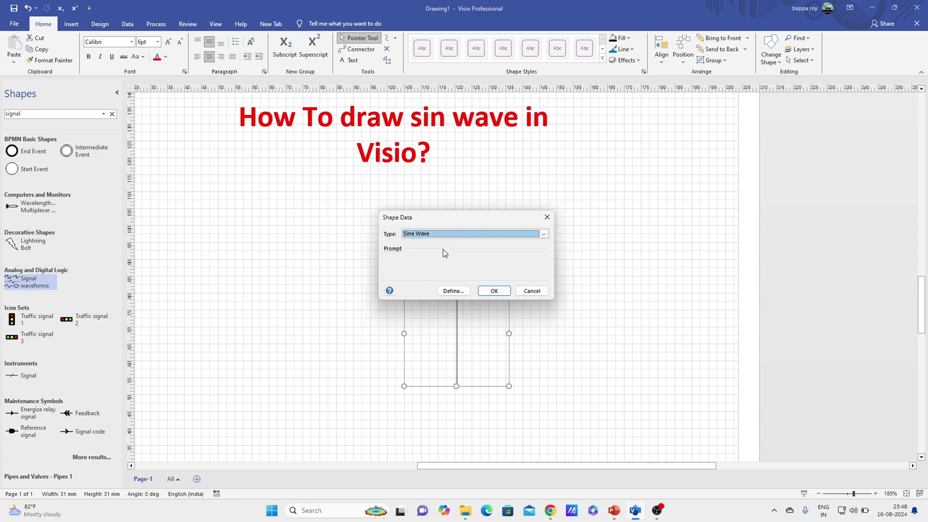
click(494, 291)
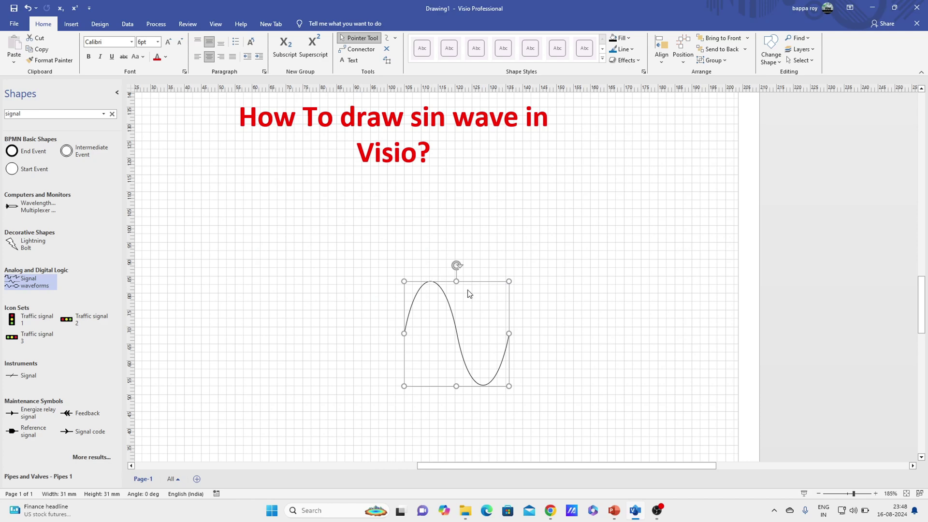
Step: Flatten, enlarge and shift the sine wave left into a wide curve under the title
mouse_move(456, 282)
mouse_down()
mouse_move(456, 337)
mouse_move(472, 229)
mouse_up()
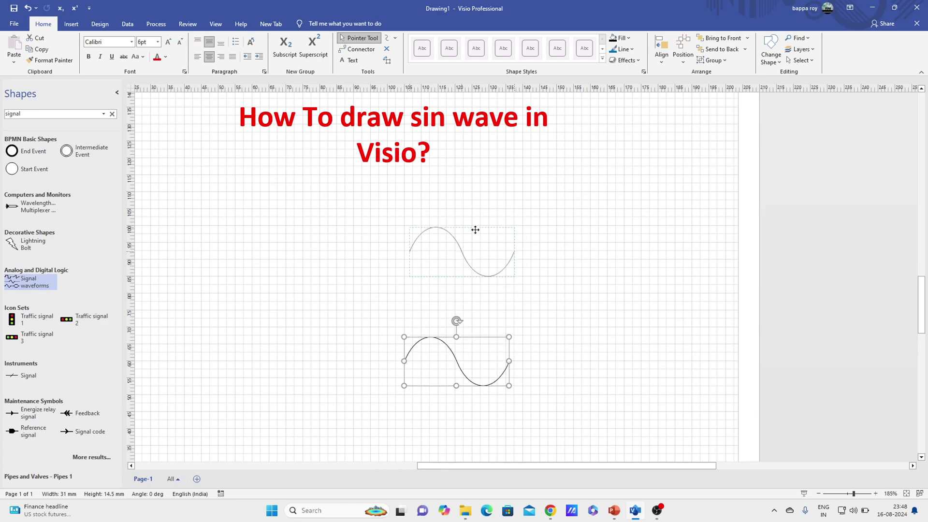
drag(514, 276, 658, 343)
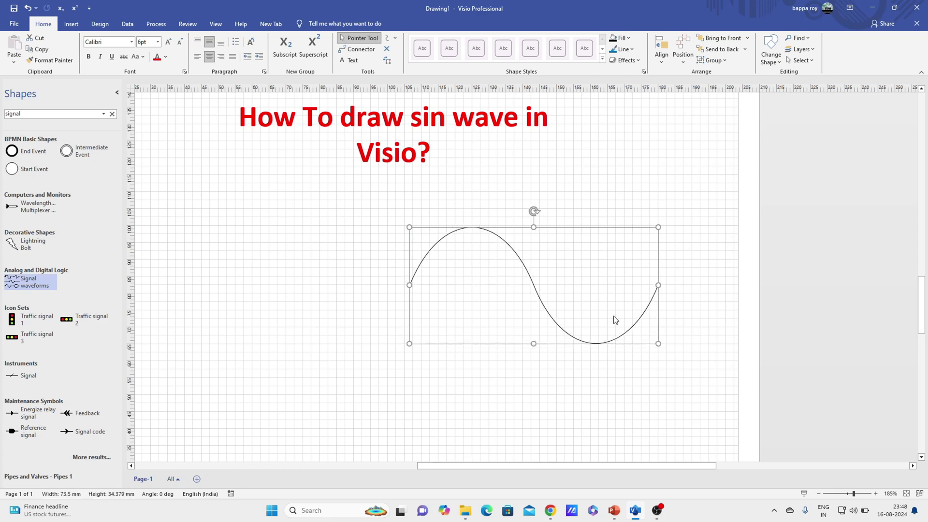
drag(498, 229, 392, 230)
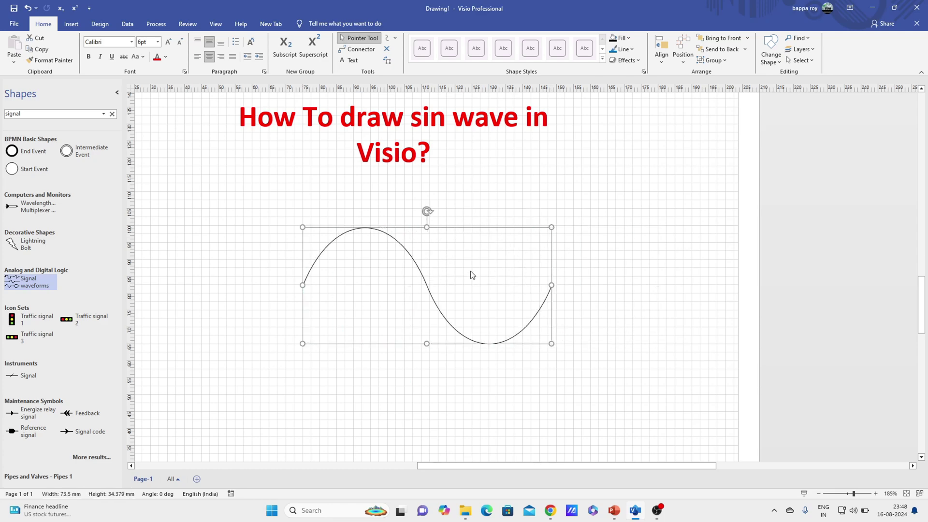
drag(552, 229, 607, 202)
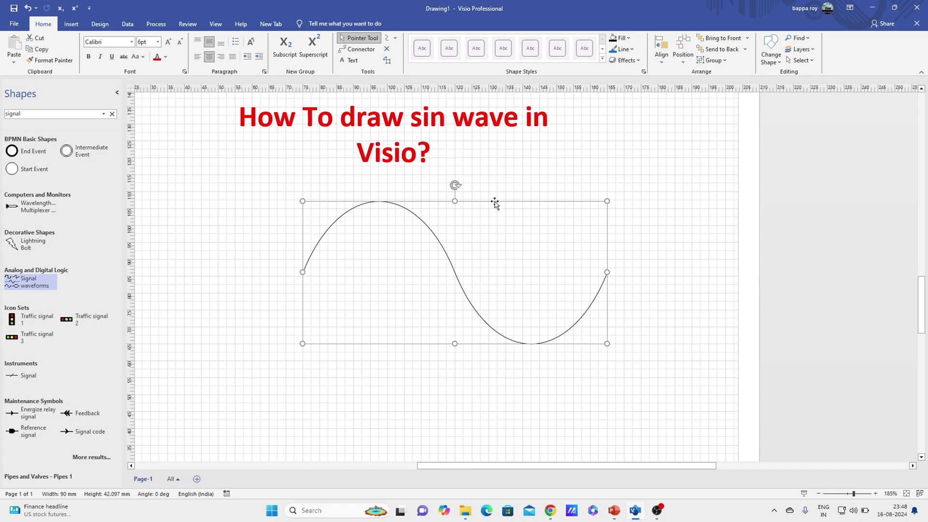
scroll(875, 336, up, 3)
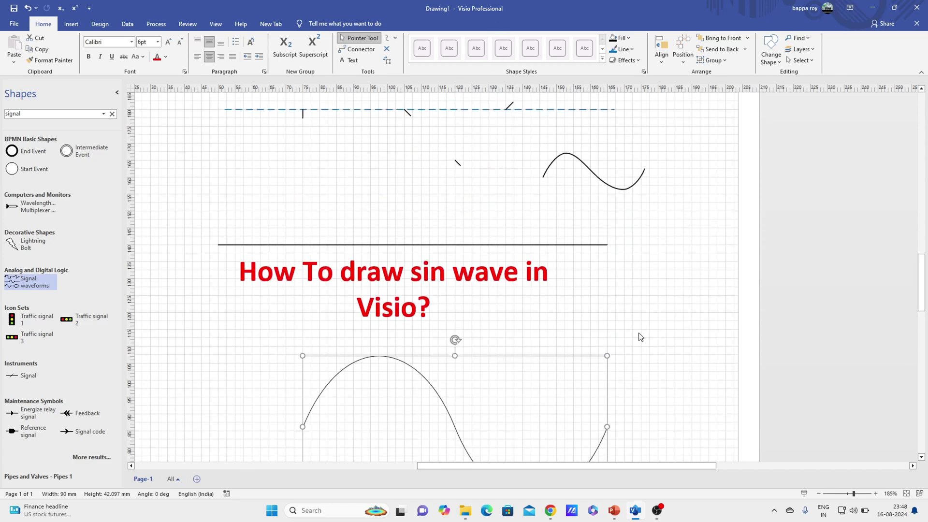
drag(461, 363, 480, 164)
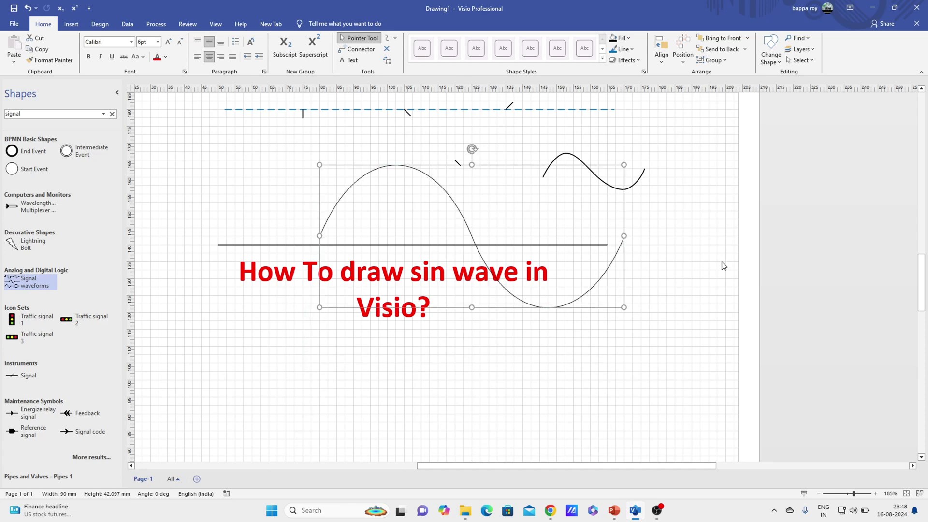
scroll(725, 267, up, 3)
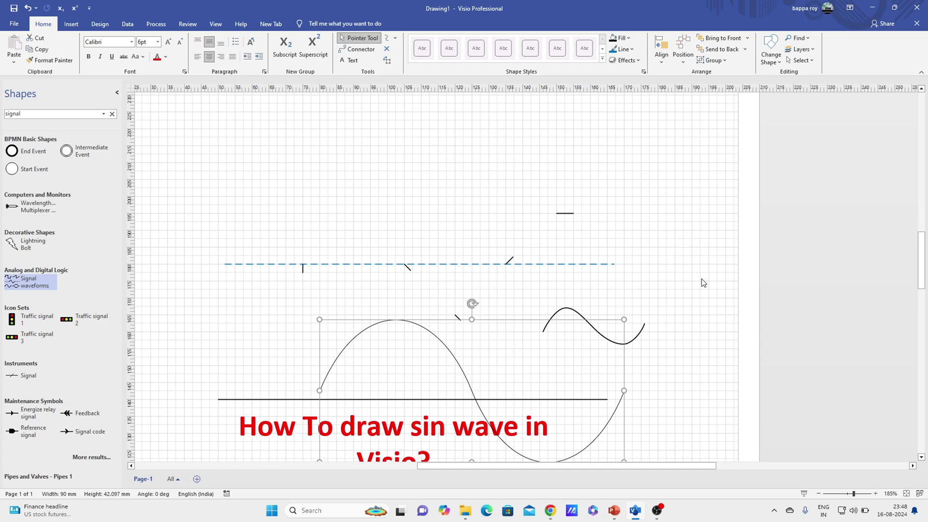
Step: Delete the stray line segment, leftover small sine wave and diagonal tick mark
click(565, 214)
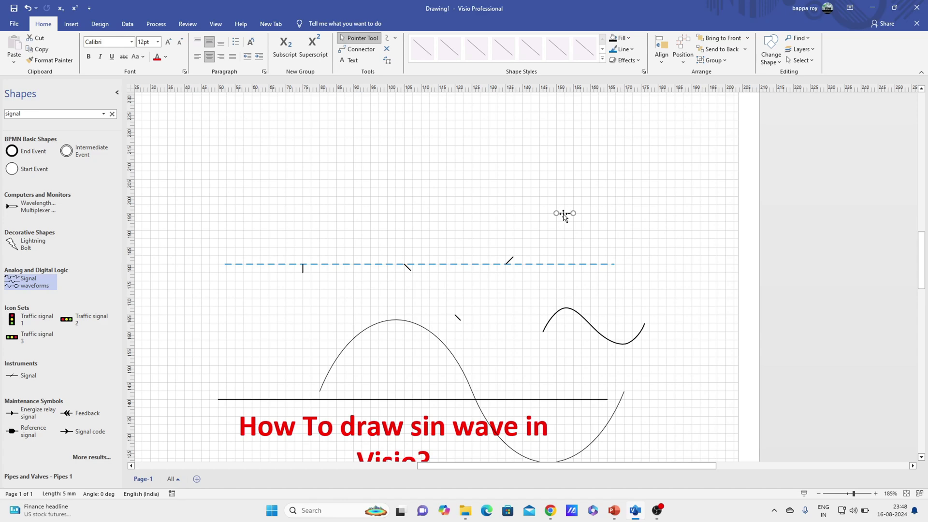
key(Delete)
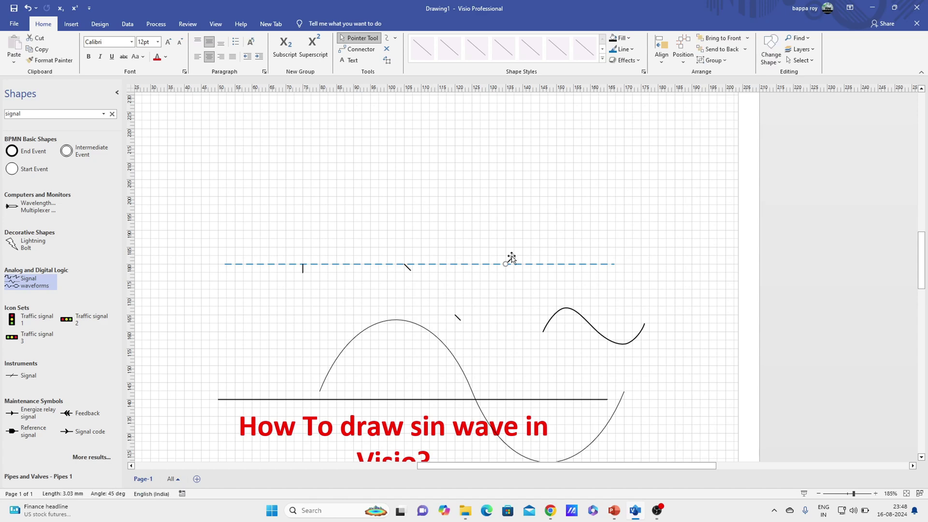
click(569, 315)
key(Delete)
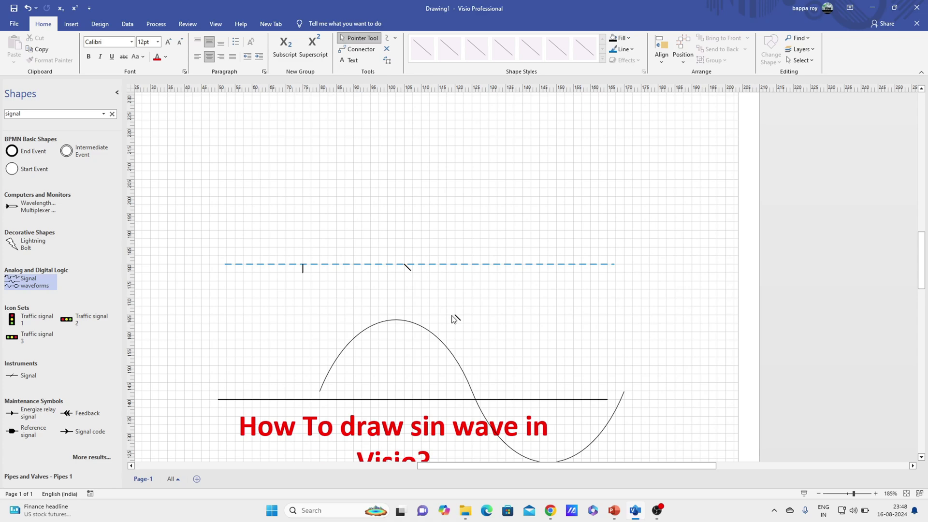
click(457, 318)
key(Delete)
Step: Move the title text to the top of the page
click(439, 434)
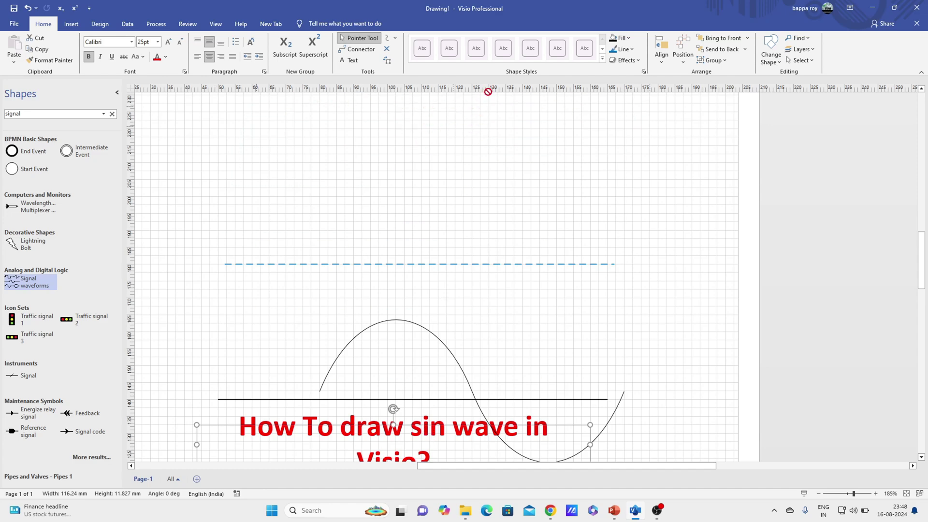
drag(428, 431, 470, 116)
scroll(697, 278, up, 2)
scroll(696, 278, up, 2)
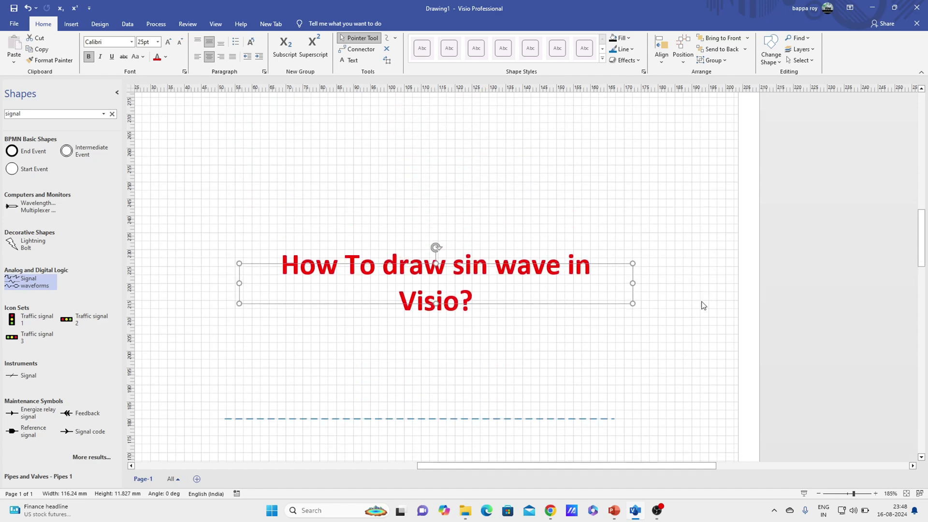
drag(631, 283, 670, 259)
scroll(670, 260, down, 5)
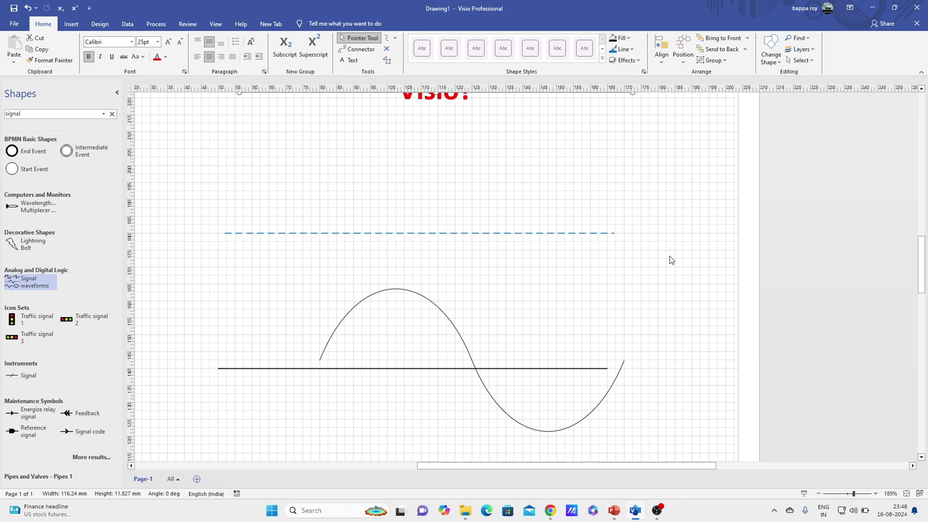
Step: Seat the sine wave on the axis and lower the dashed line across its crest
drag(464, 342, 394, 351)
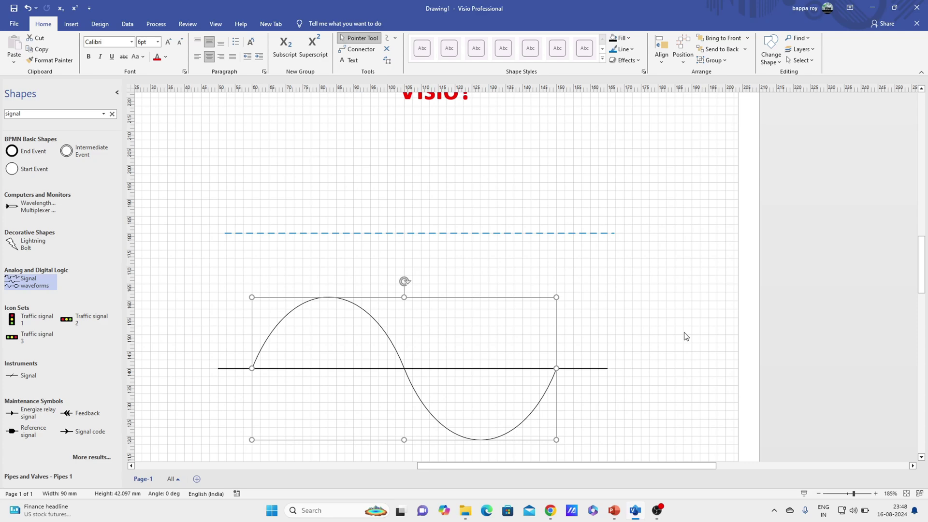
mouse_move(537, 232)
mouse_down()
mouse_move(544, 288)
mouse_move(532, 319)
mouse_up()
click(702, 307)
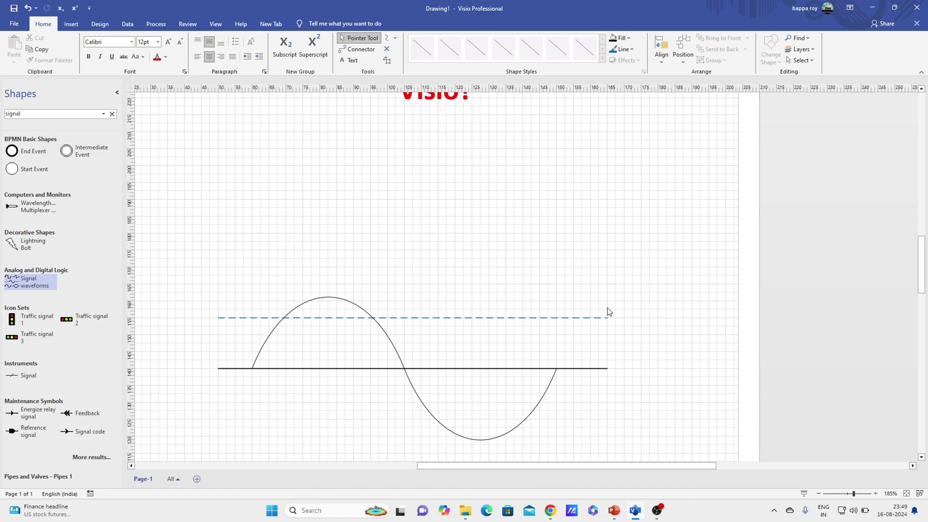
scroll(703, 332, down, 1)
scroll(703, 328, down, 2)
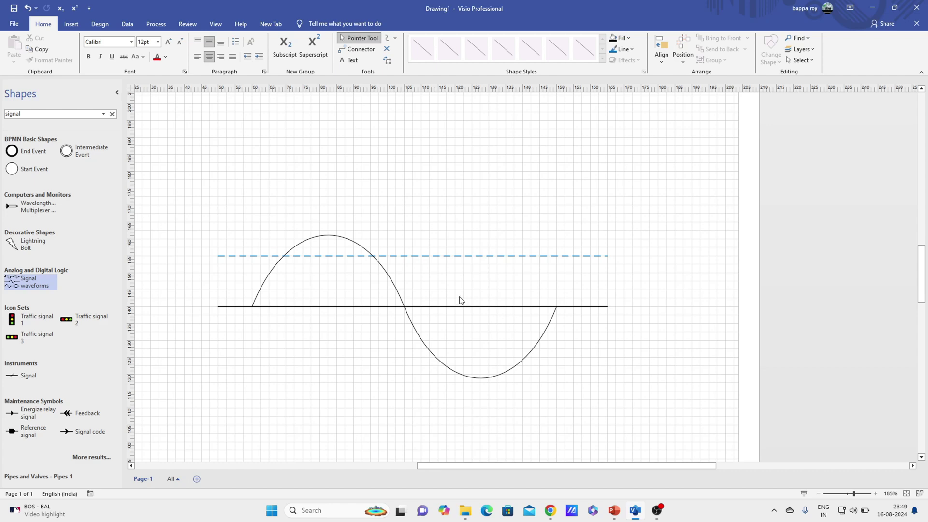
Step: Duplicate the sine wave and lower the copy's height so it overlaps the original
click(366, 253)
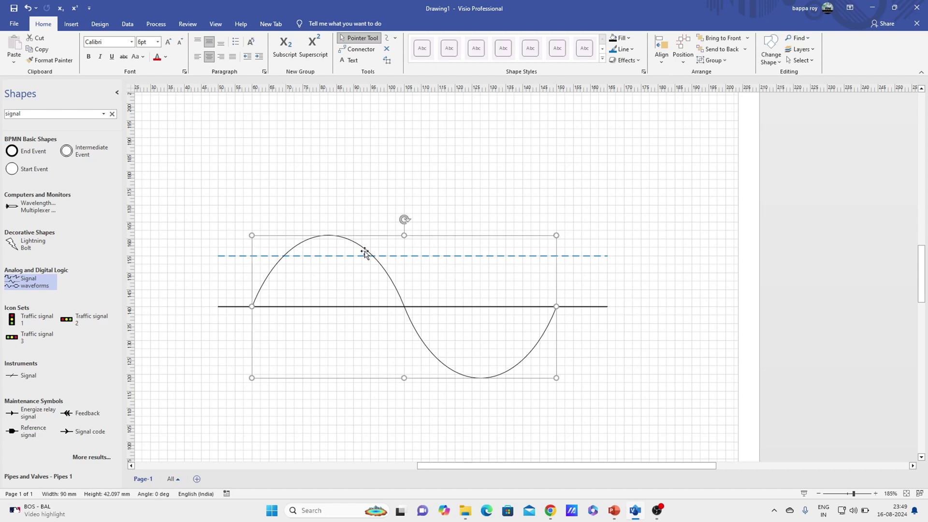
right_click(367, 252)
click(479, 195)
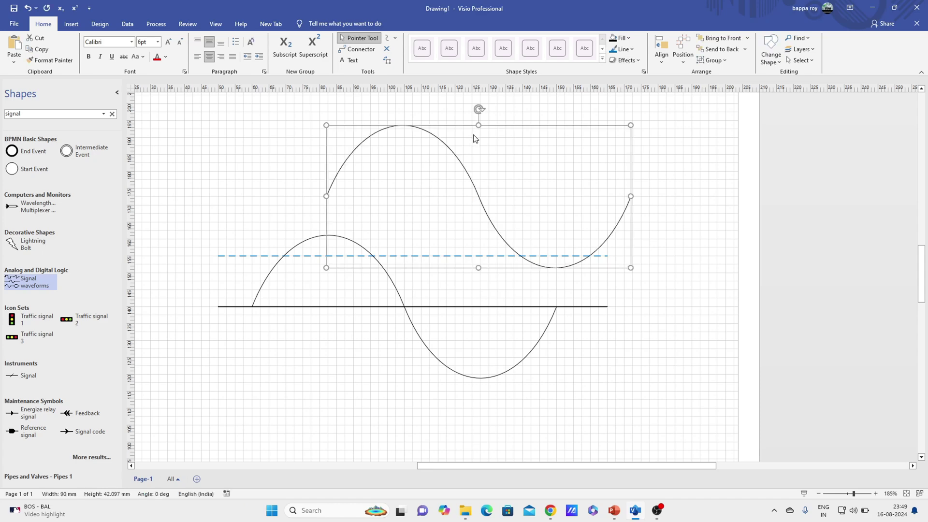
drag(476, 126, 459, 289)
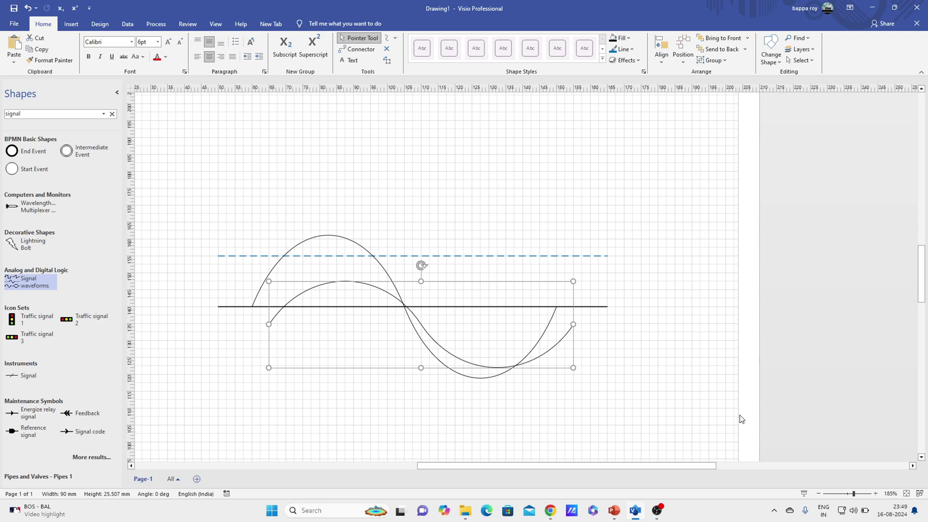
click(691, 277)
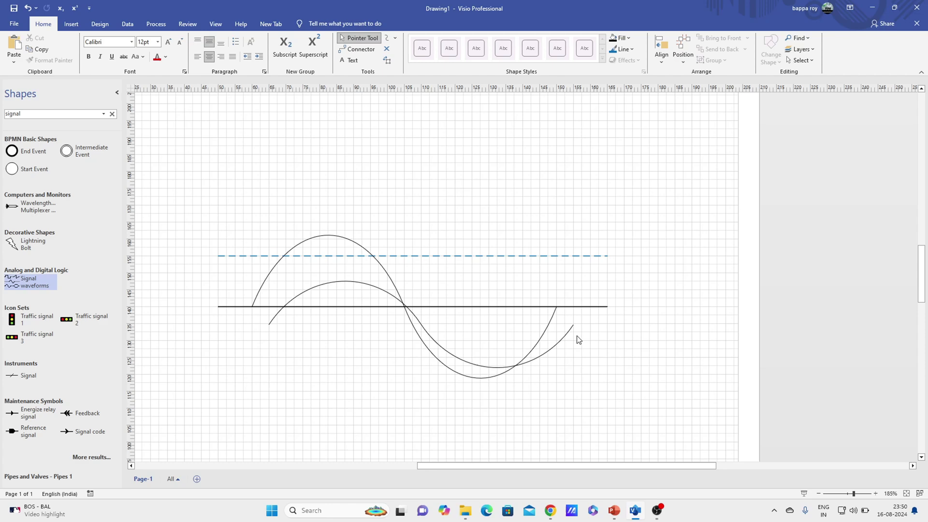
click(551, 324)
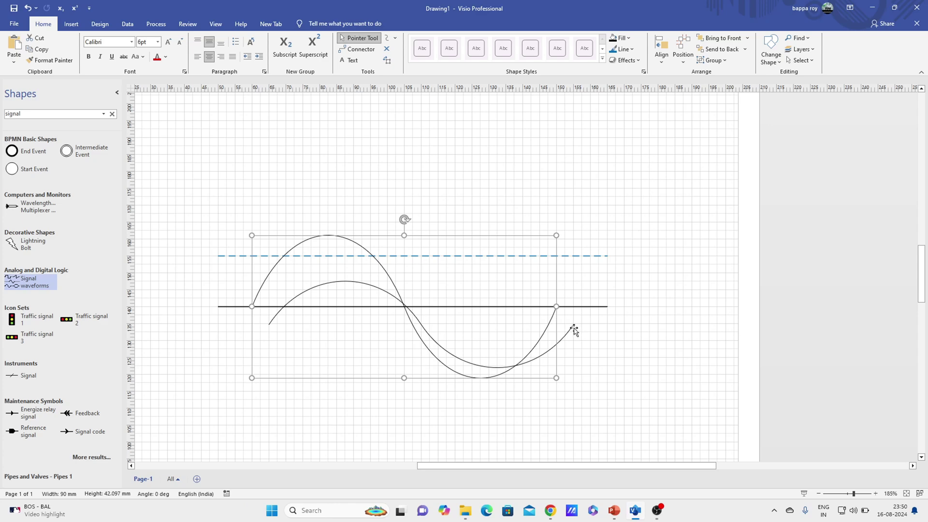
click(599, 330)
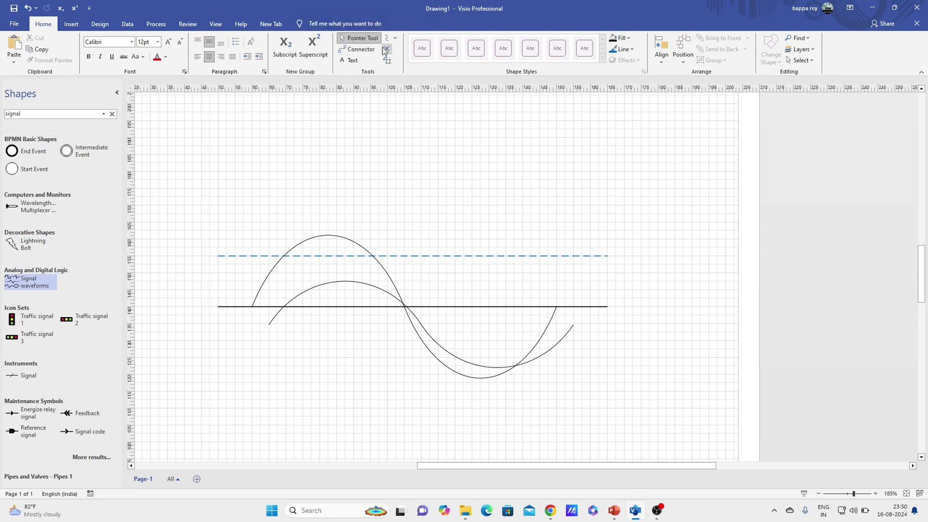
Step: Sketch a freehand curve rising from the wave's right end, then undo it
click(395, 39)
click(409, 85)
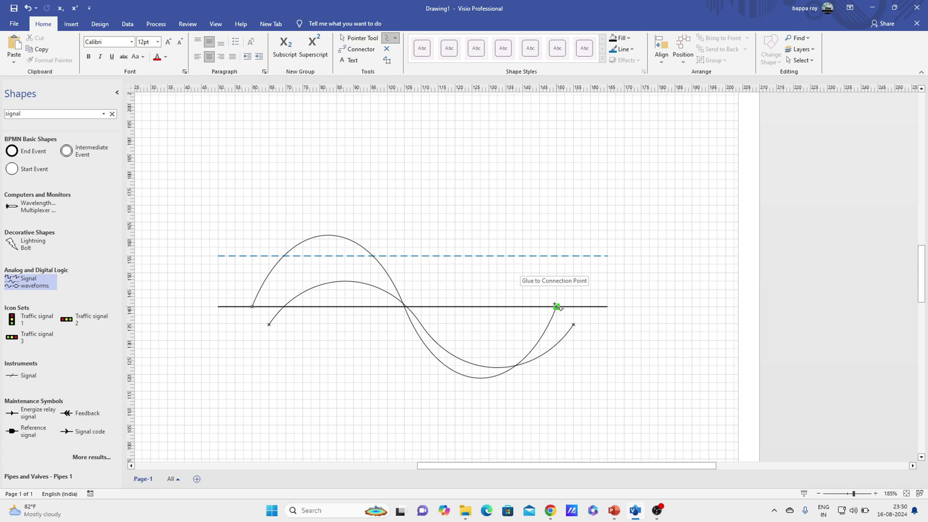
drag(557, 308, 580, 253)
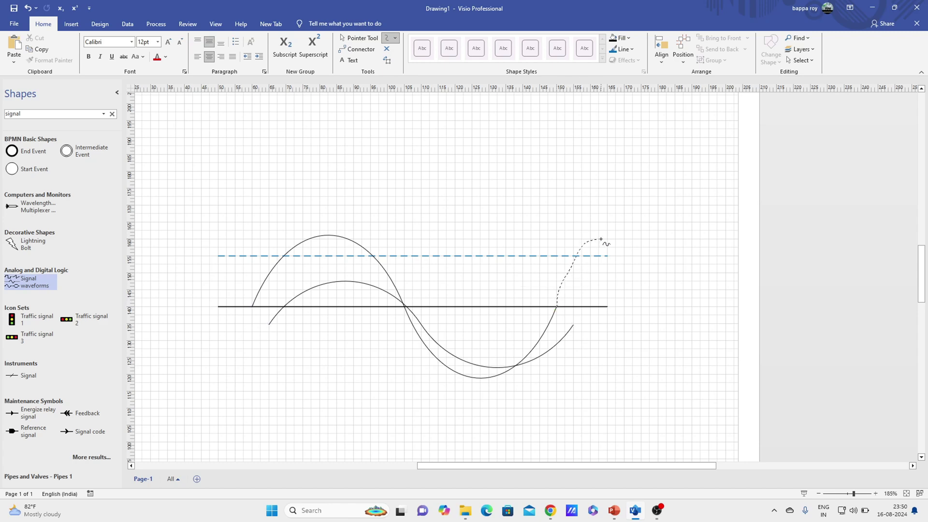
drag(578, 252, 604, 239)
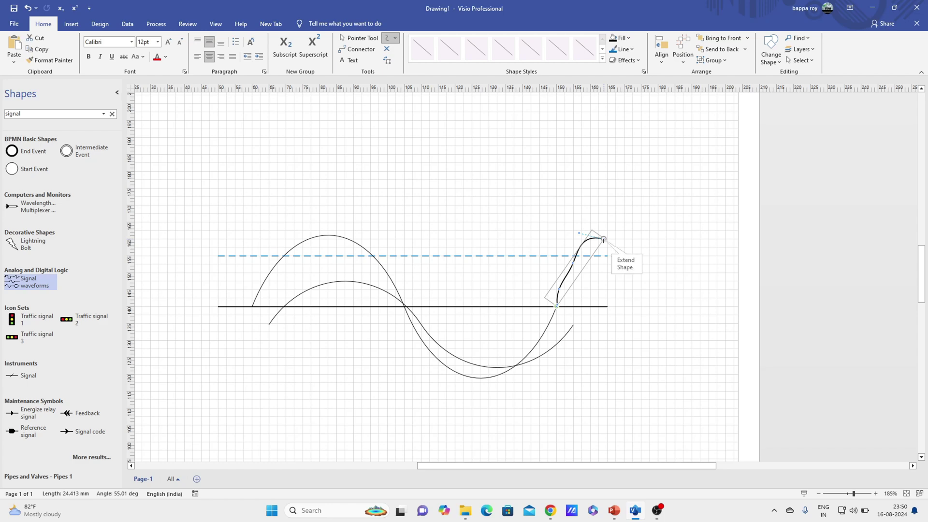
key(ctrl+z)
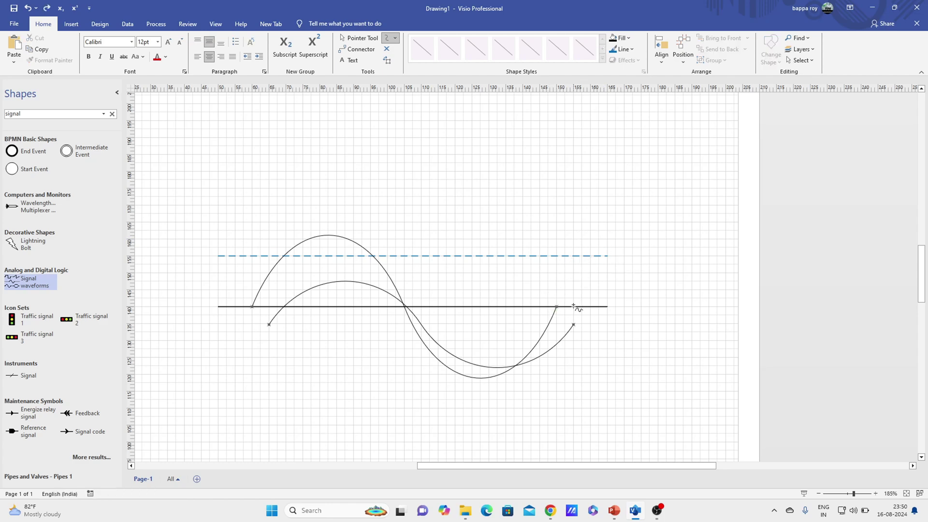
Step: Redraw and undo the freehand curve, then draw one from the second wave's end past the axis
drag(559, 307, 584, 264)
drag(591, 257, 610, 241)
drag(611, 245, 611, 244)
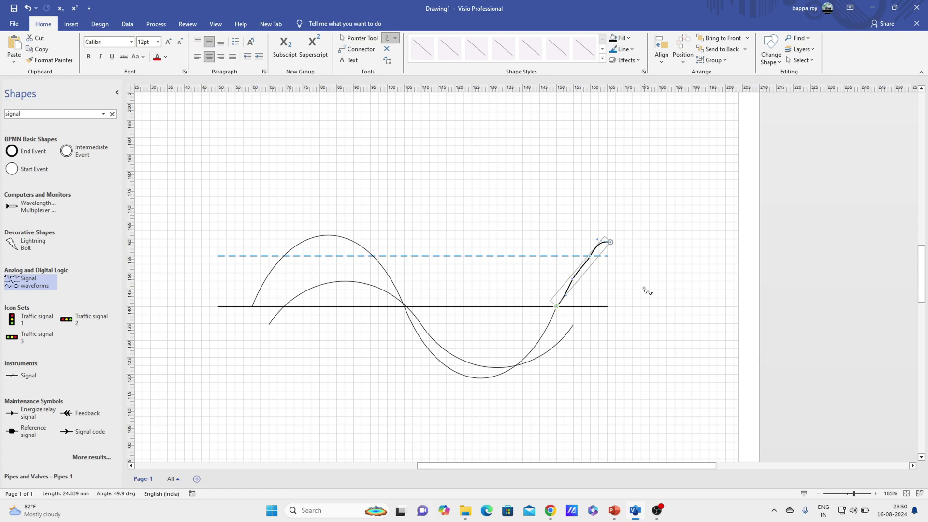
key(ctrl+z)
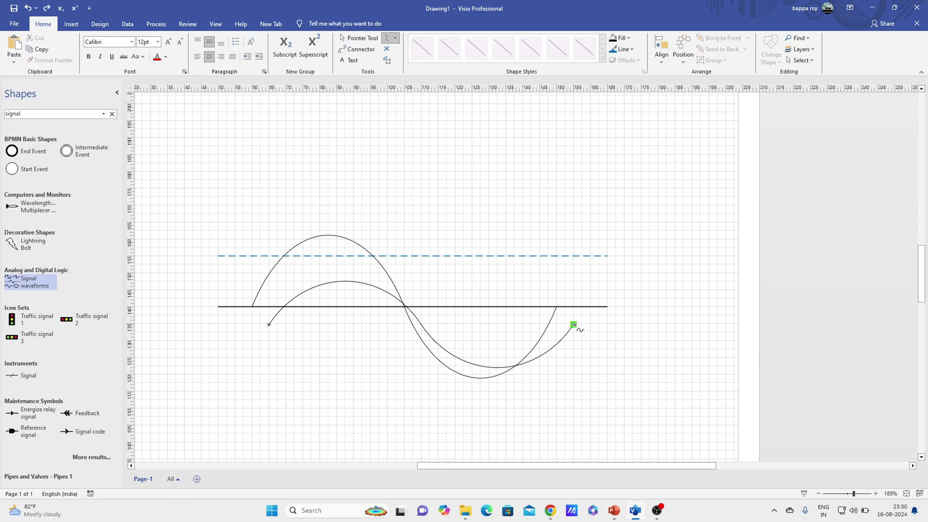
drag(573, 326, 592, 301)
drag(594, 300, 607, 283)
Step: Draw an arc from the wave's end toward the dashed line, then delete it
click(396, 38)
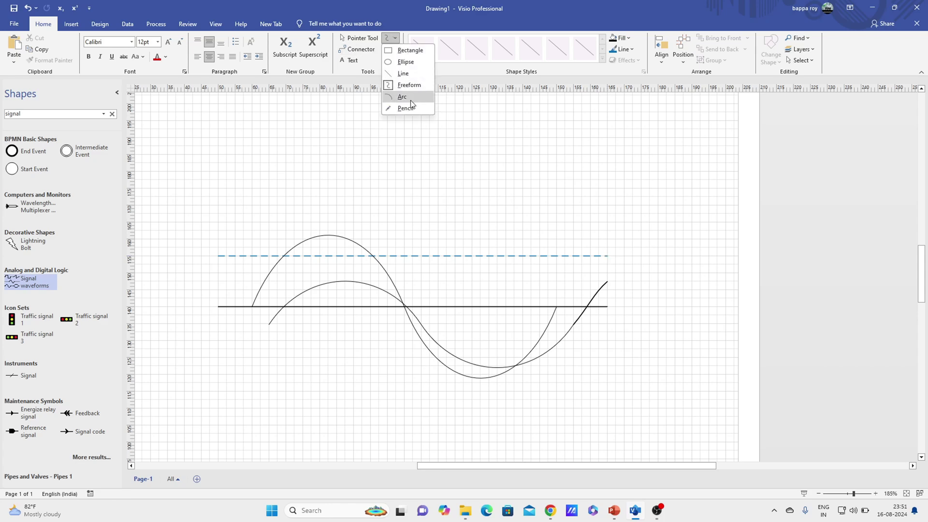
click(410, 97)
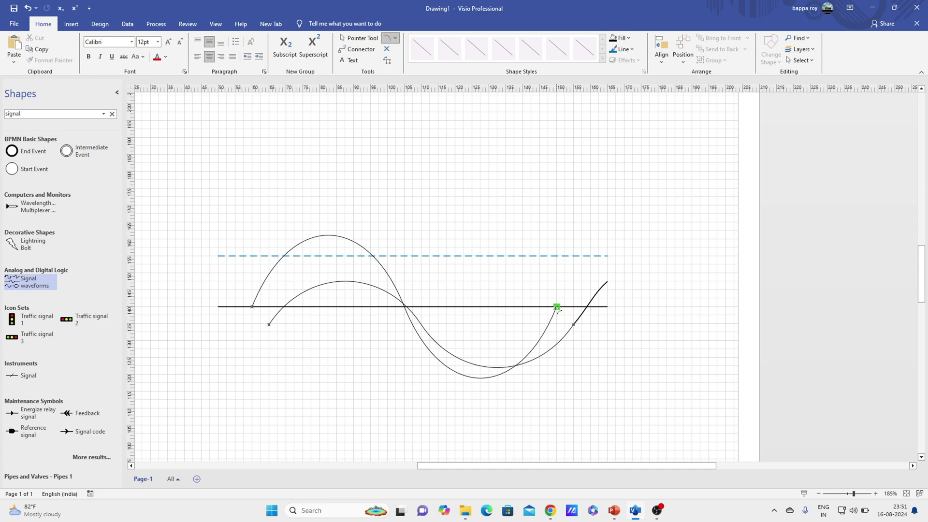
drag(556, 307, 607, 249)
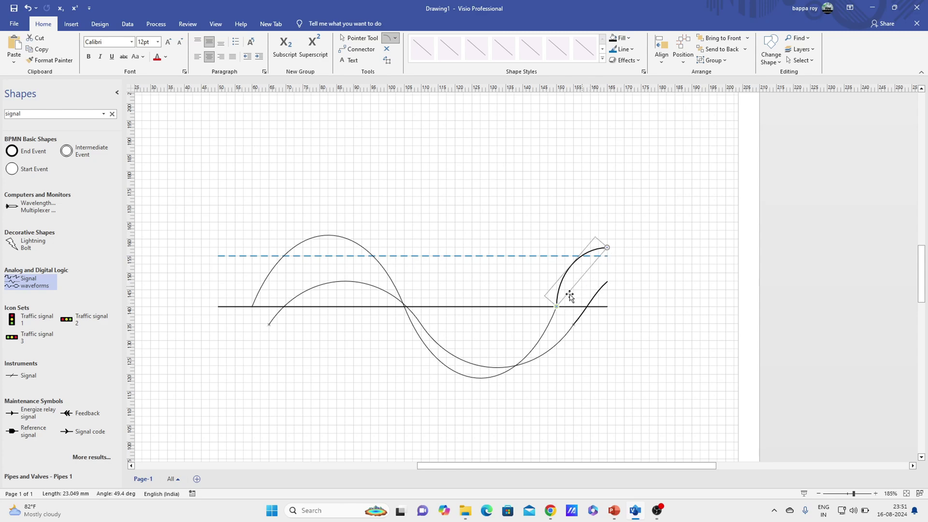
key(Delete)
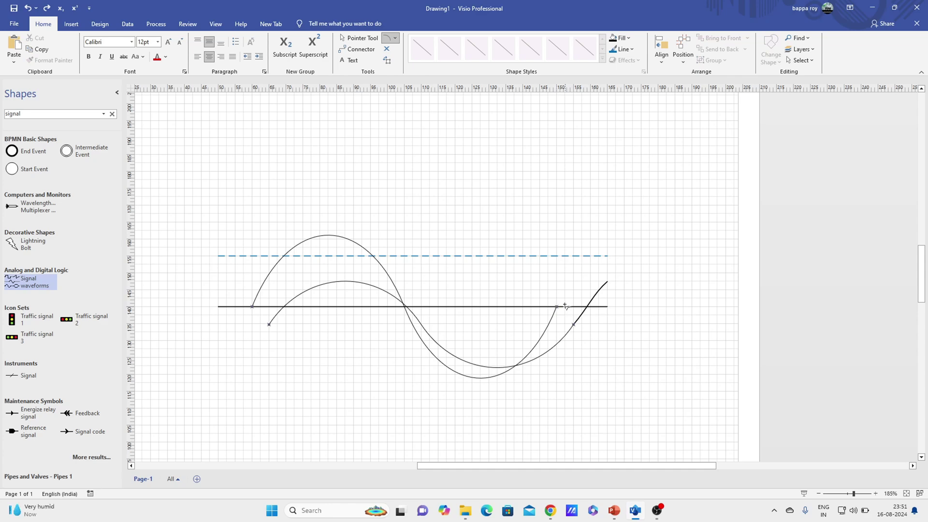
Step: Try an arc and a freehand curve from the larger wave's end, undoing both
click(557, 308)
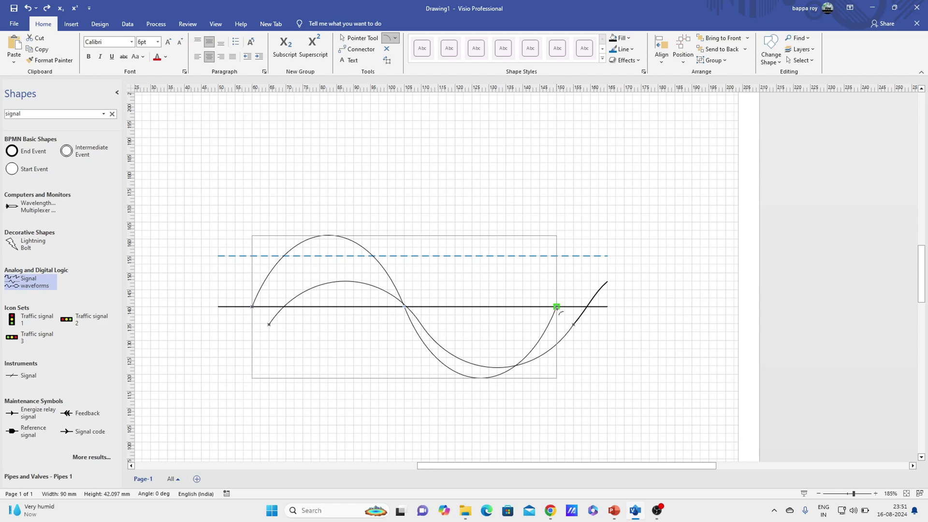
drag(557, 307, 580, 270)
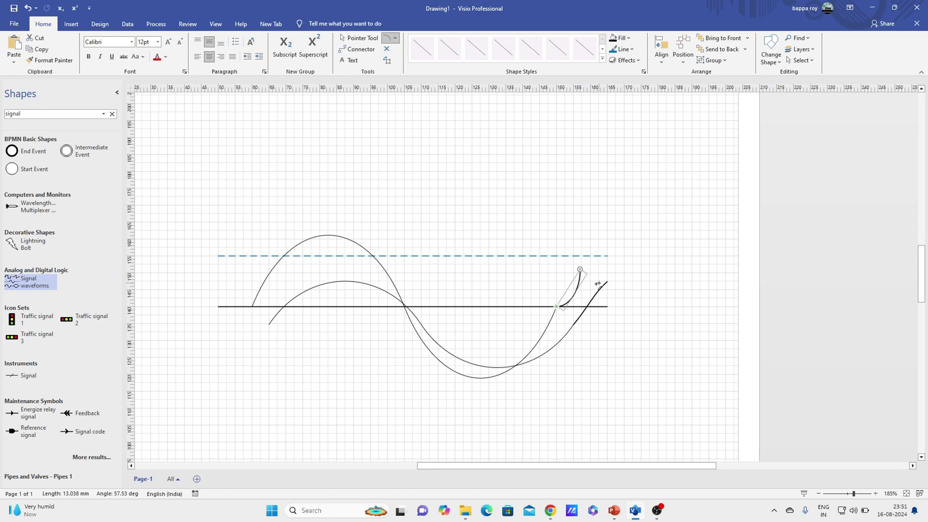
key(ctrl+z)
click(396, 38)
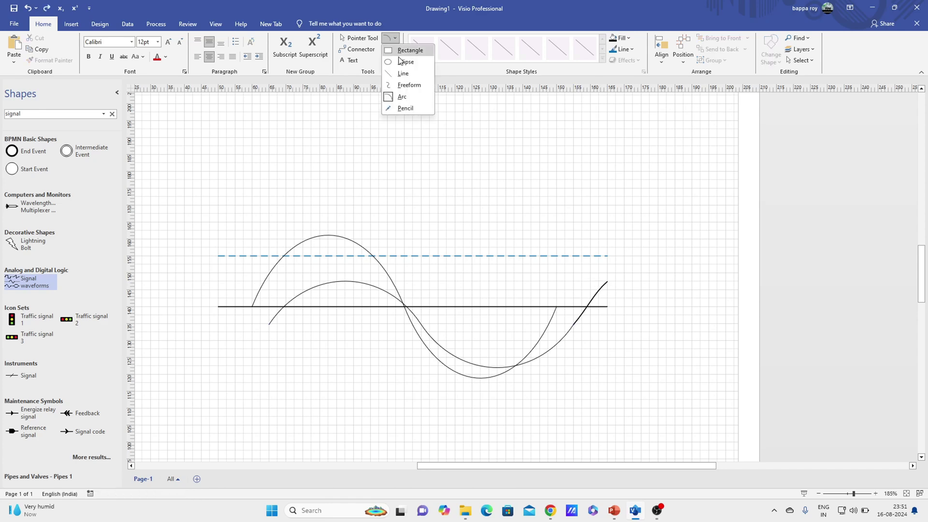
click(409, 85)
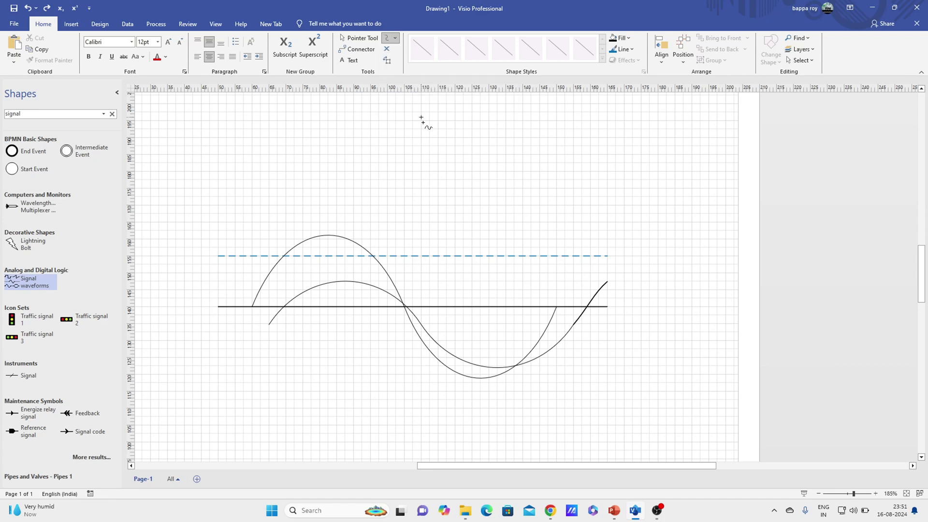
drag(557, 306, 606, 254)
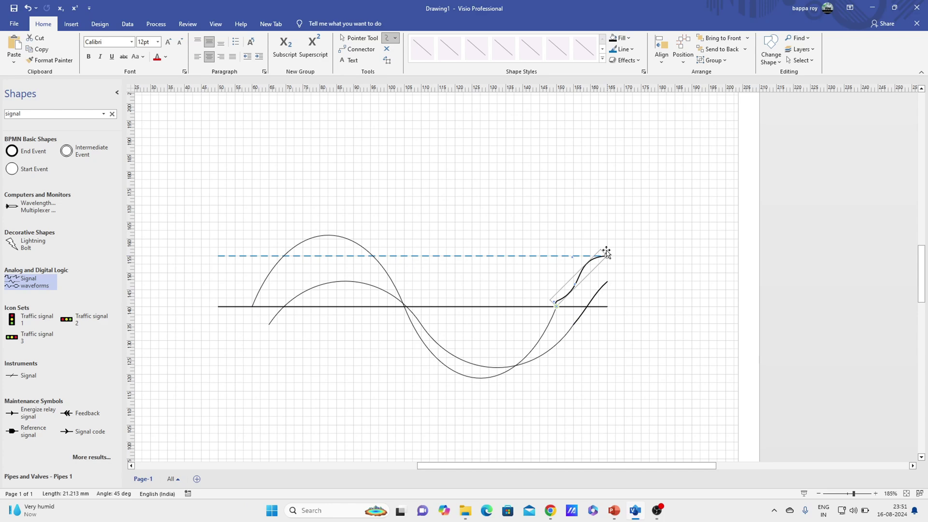
key(ctrl+z)
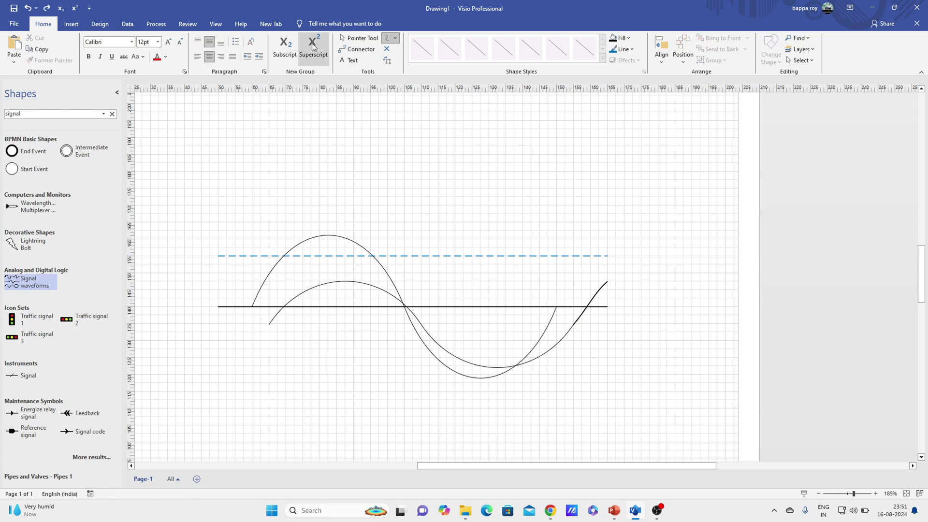
Step: Draw a Pencil arc from the larger wave's end that rises past the dashed line
click(398, 42)
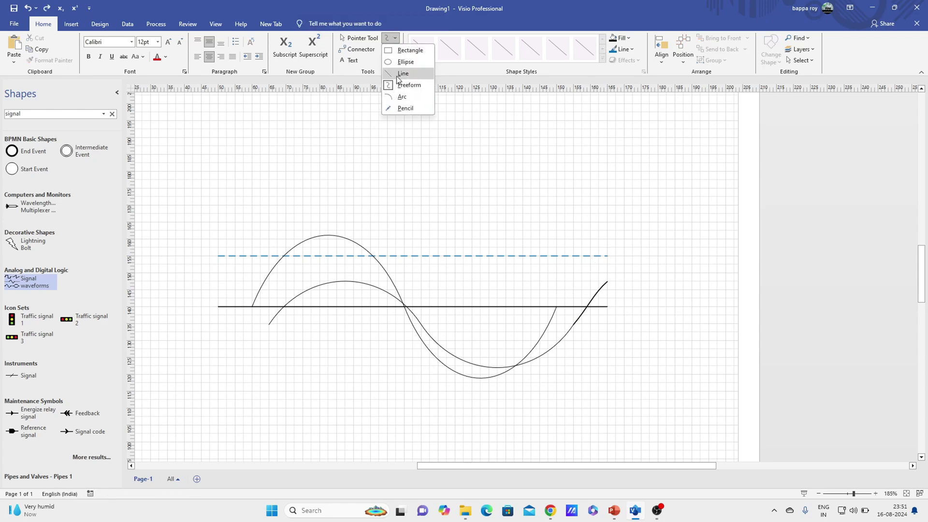
click(406, 117)
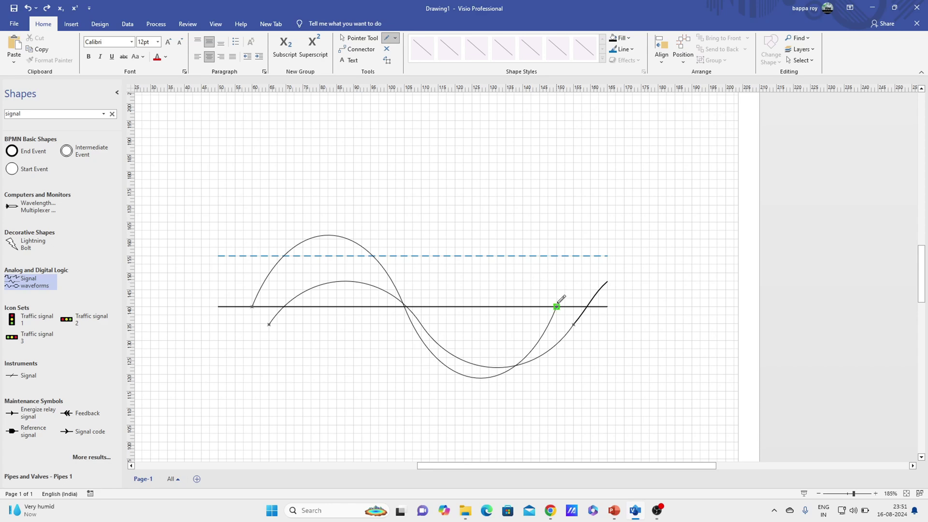
drag(556, 306, 616, 247)
drag(617, 248, 607, 239)
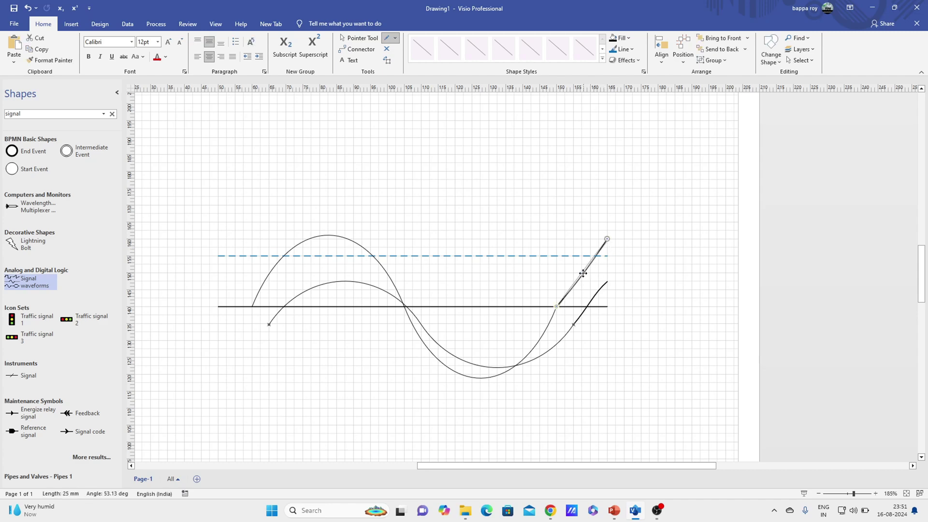
drag(583, 274, 574, 267)
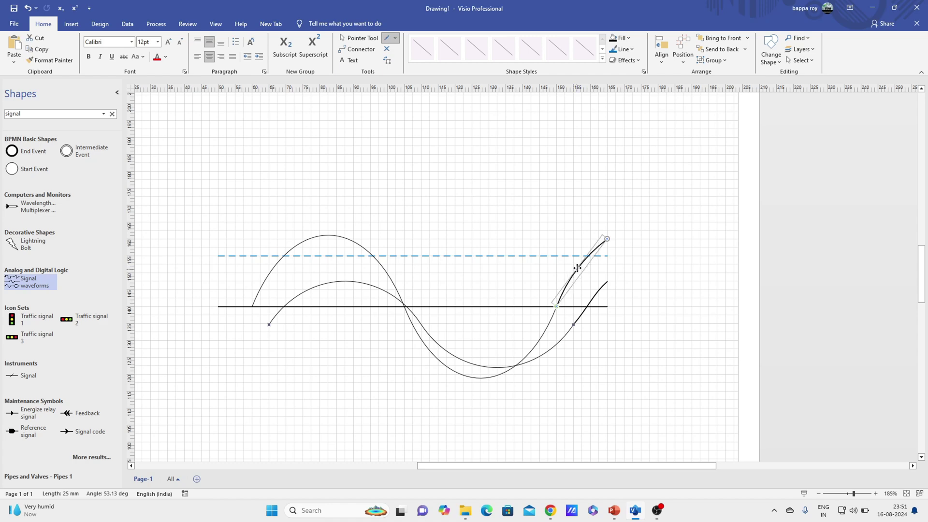
click(623, 267)
key(Escape)
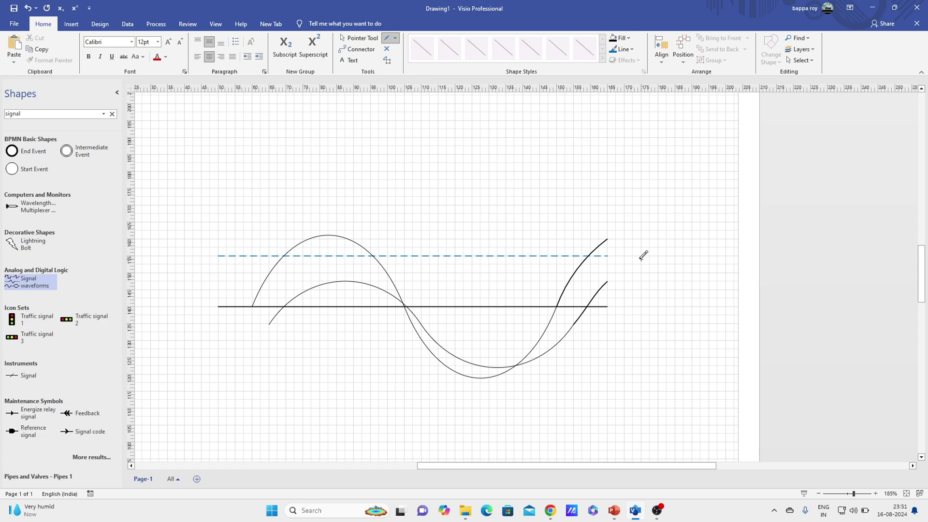
click(580, 319)
key(Escape)
click(362, 38)
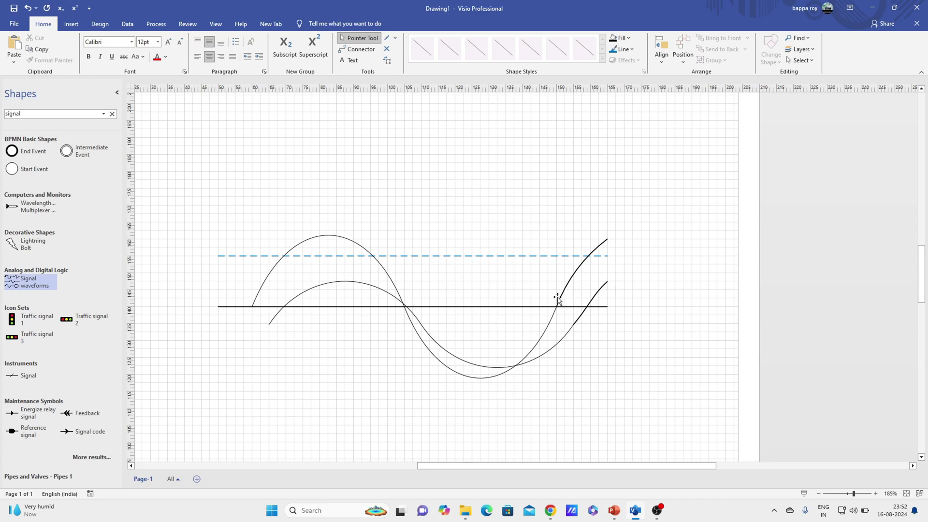
Step: Recolor the horizontal axis line with the standard red line colour
click(545, 329)
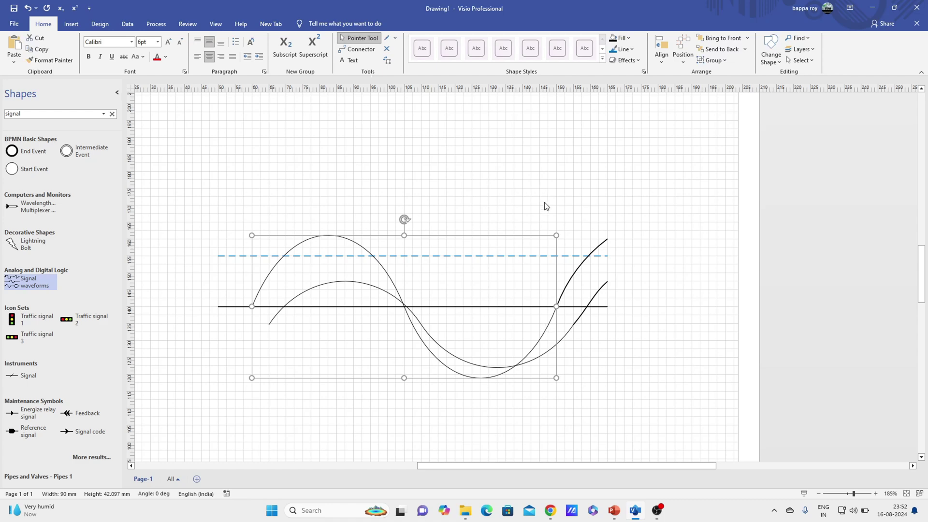
click(367, 162)
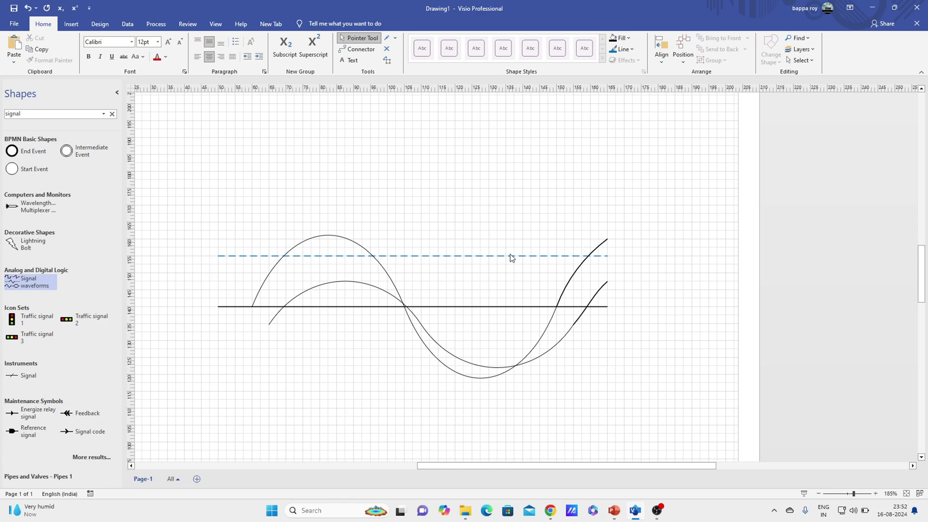
click(458, 309)
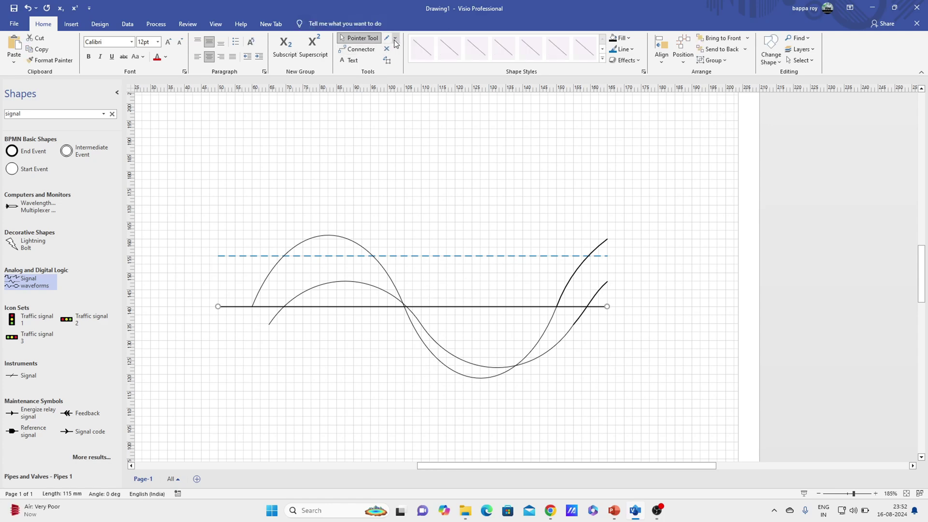
click(634, 48)
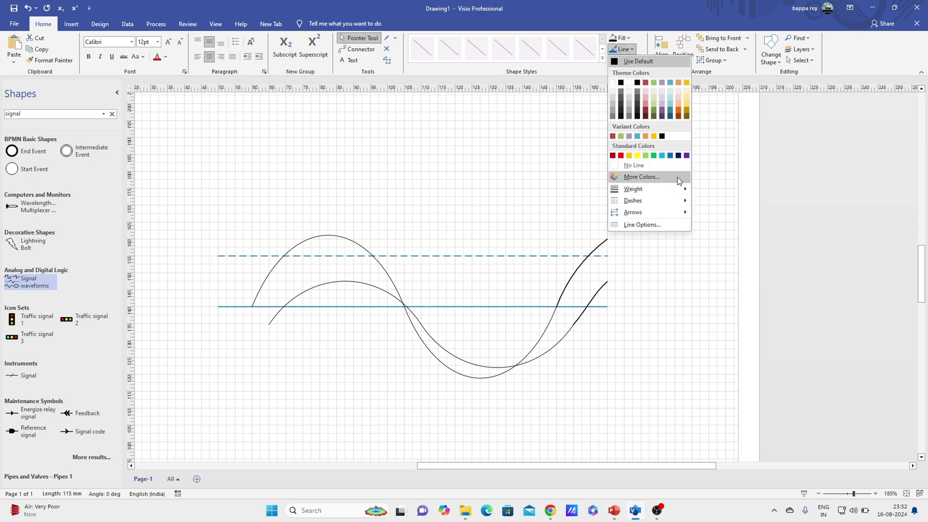
click(619, 155)
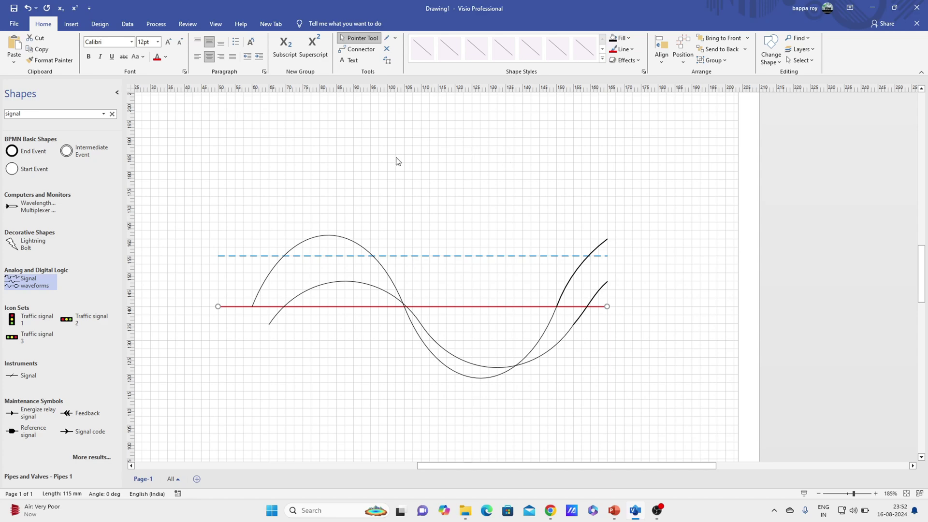
click(393, 38)
click(400, 74)
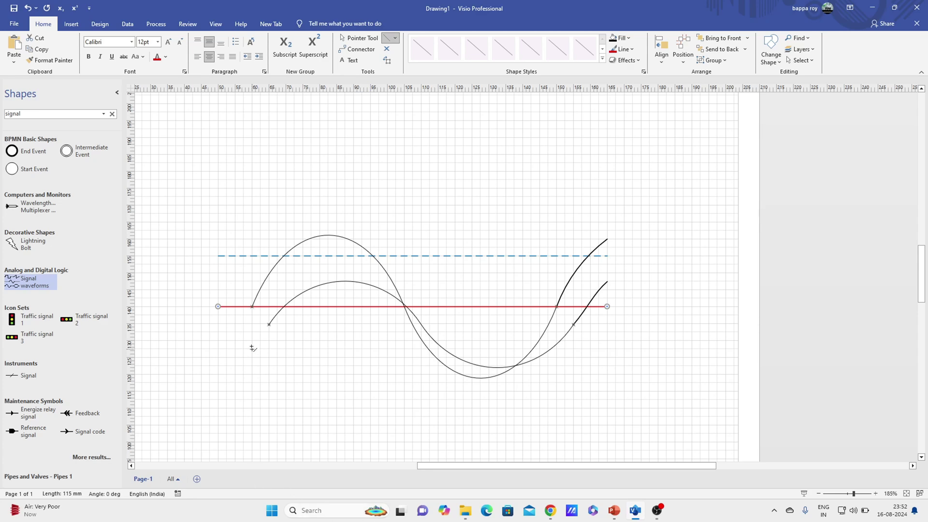
Step: Draw two short dashed vertical lines below the axis, beneath the waves' starts
drag(252, 328, 251, 356)
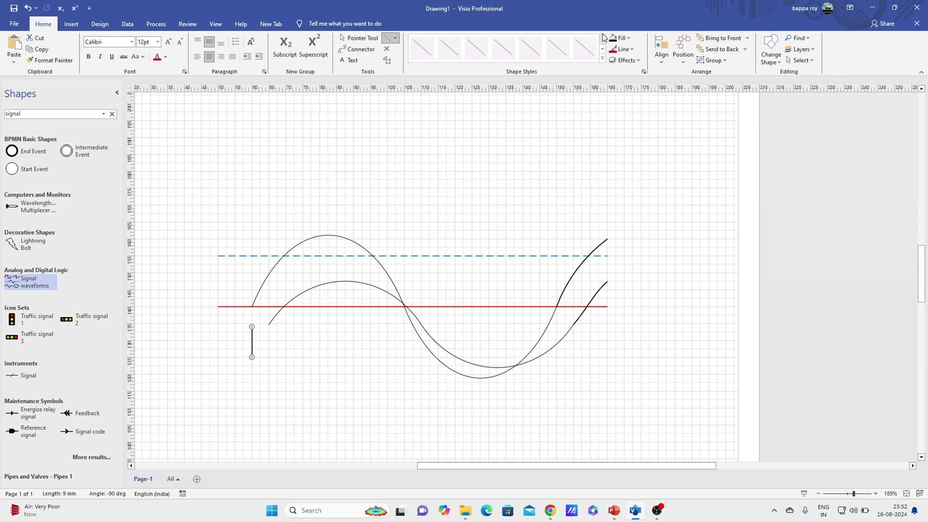
click(631, 50)
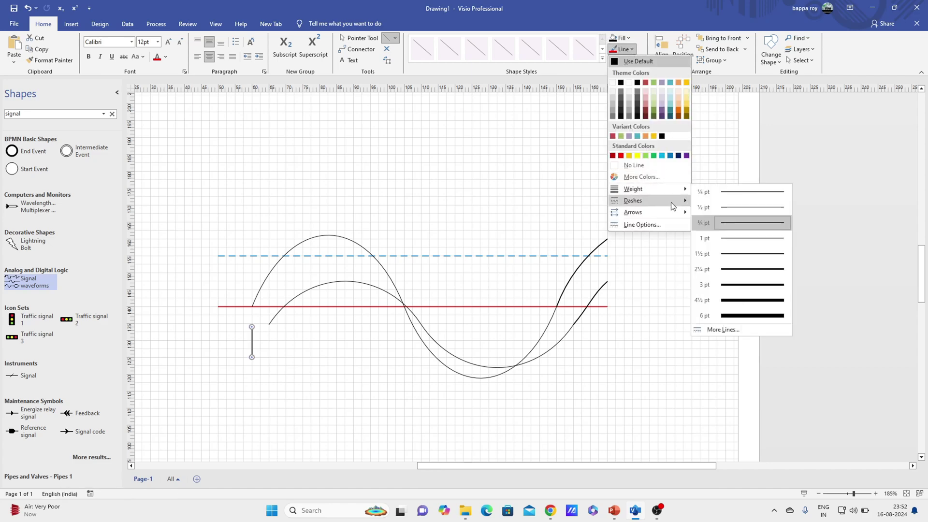
mouse_move(632, 201)
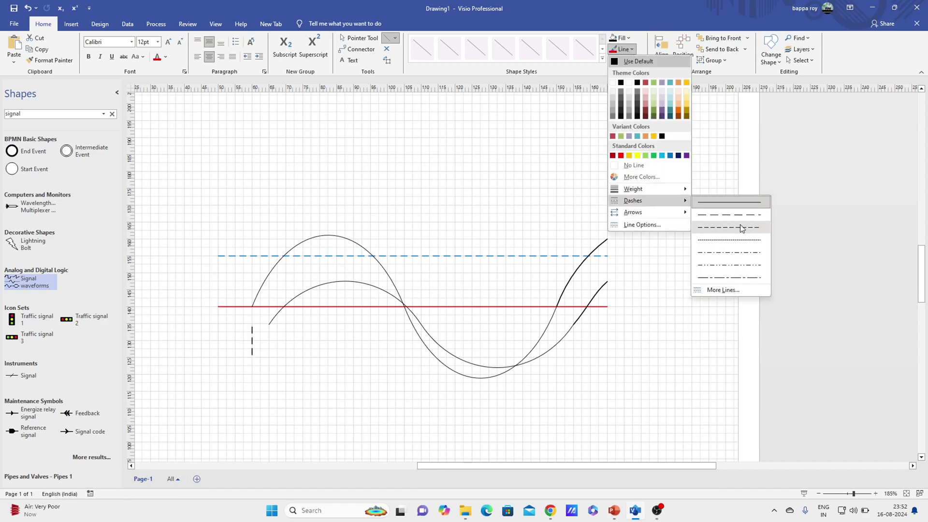
click(740, 227)
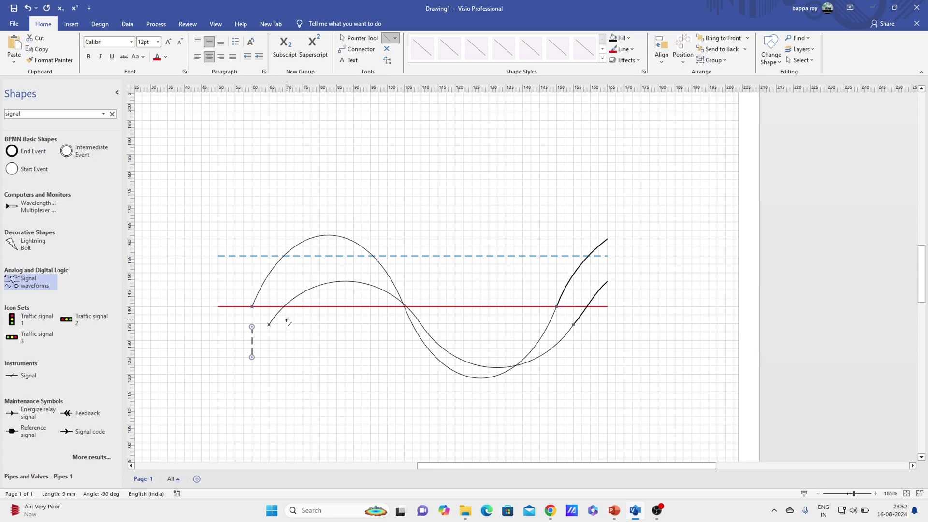
drag(287, 319, 287, 357)
click(638, 49)
mouse_move(632, 200)
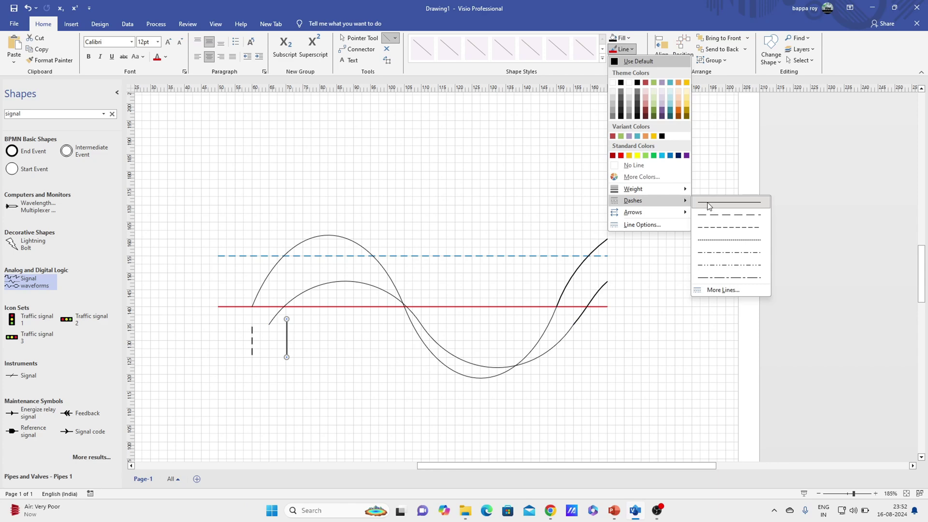
click(734, 236)
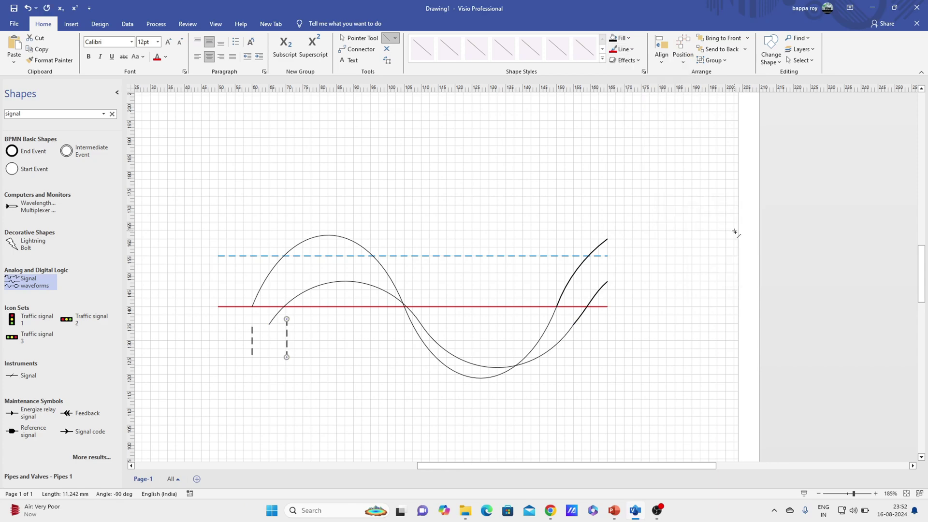
click(390, 378)
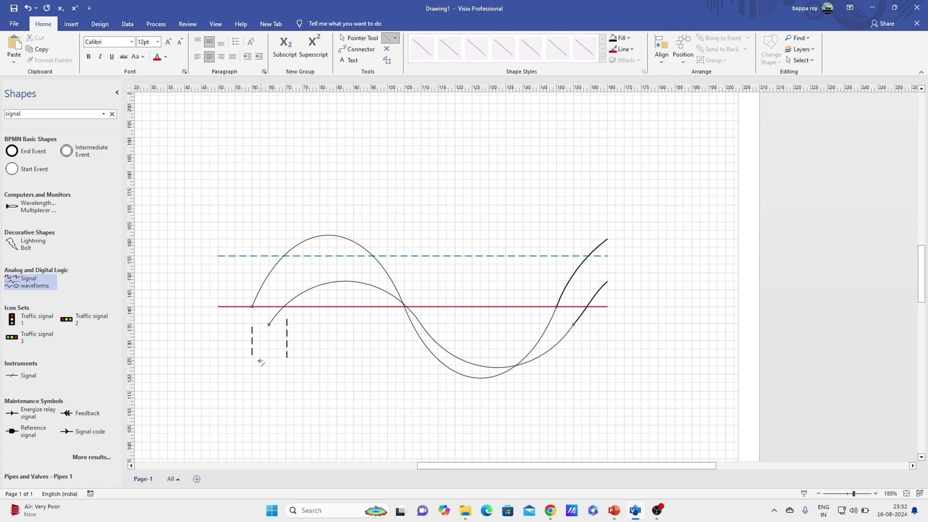
Step: Lengthen the first dashed line upward toward the axis
click(358, 38)
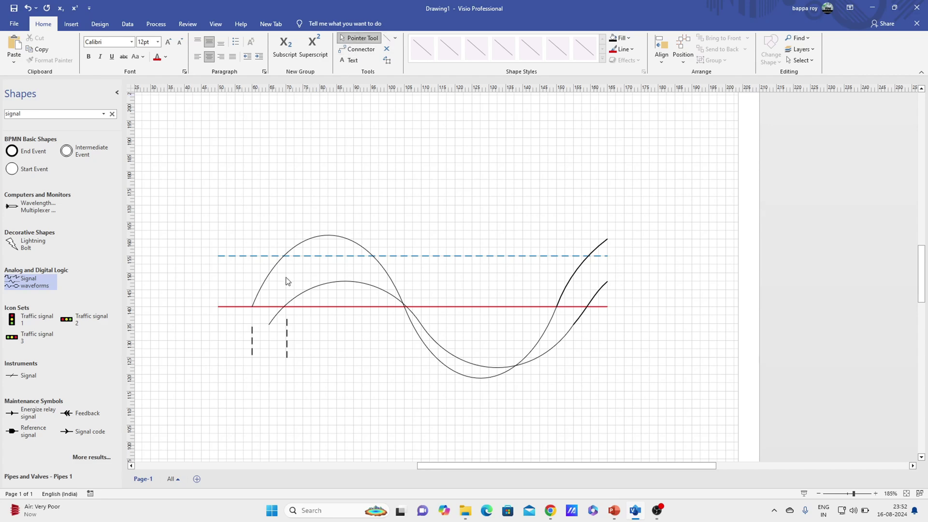
click(253, 340)
drag(252, 328, 252, 320)
click(360, 341)
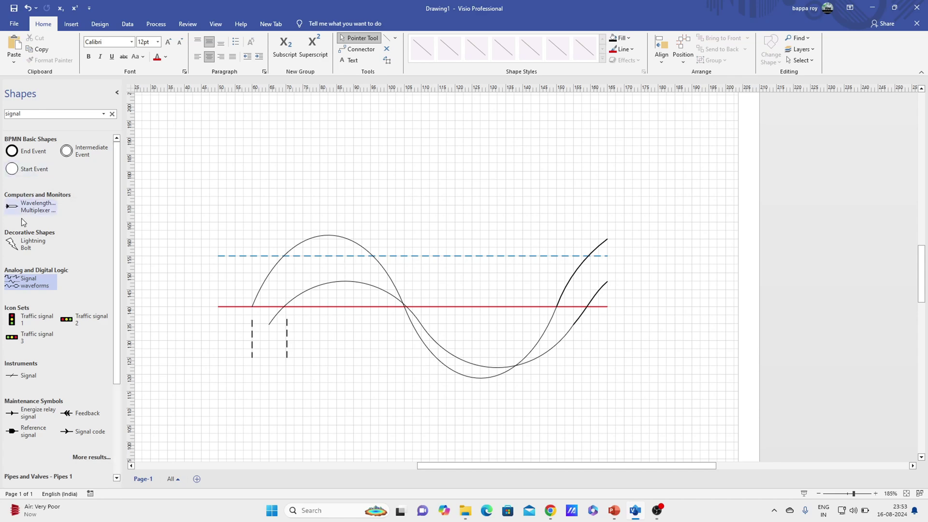
Step: Add a Signal waveforms shape and set its wave type to Sine Wave
drag(34, 284, 294, 154)
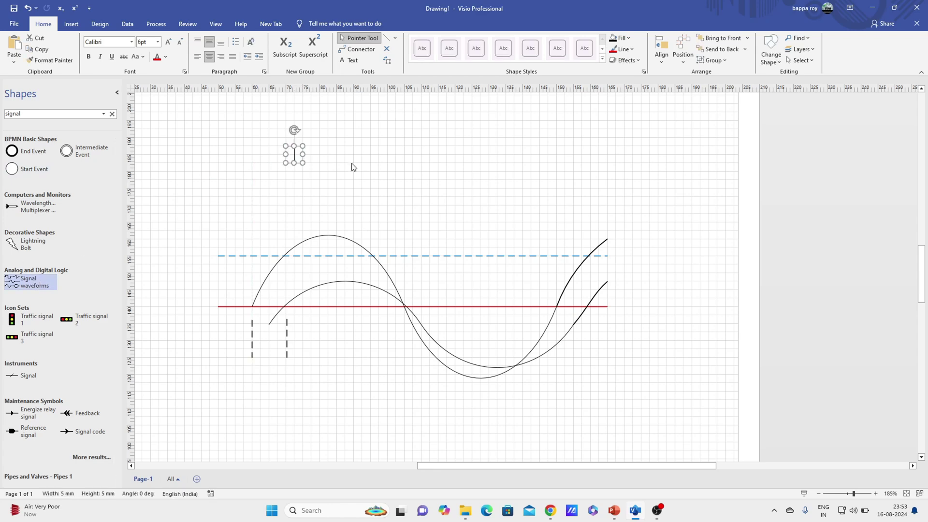
right_click(297, 155)
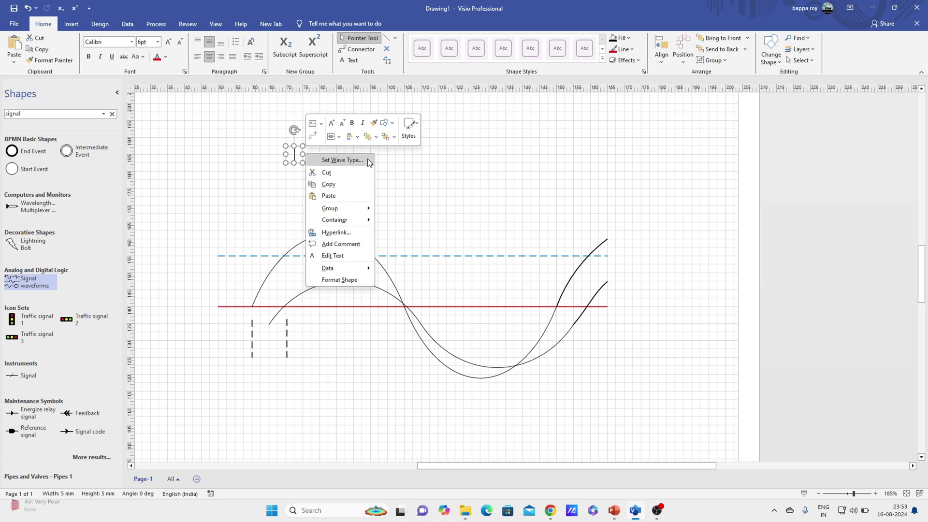
click(368, 159)
click(544, 234)
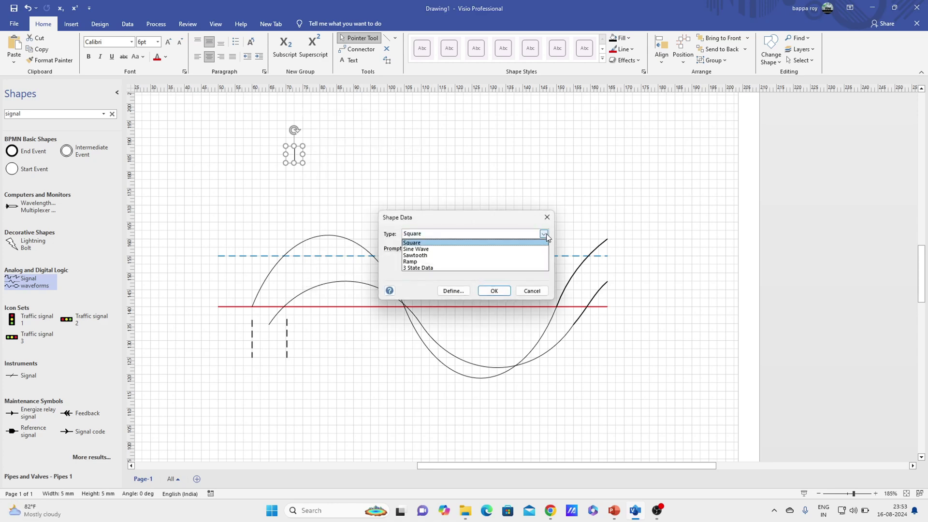
click(445, 250)
click(494, 291)
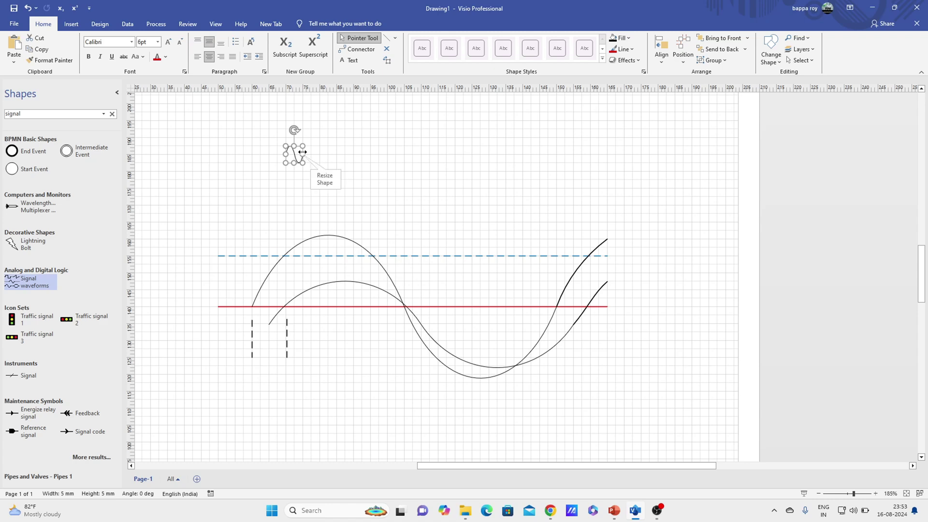
Step: Resize the waveform into a tall, narrow single sine cycle
drag(303, 154, 529, 155)
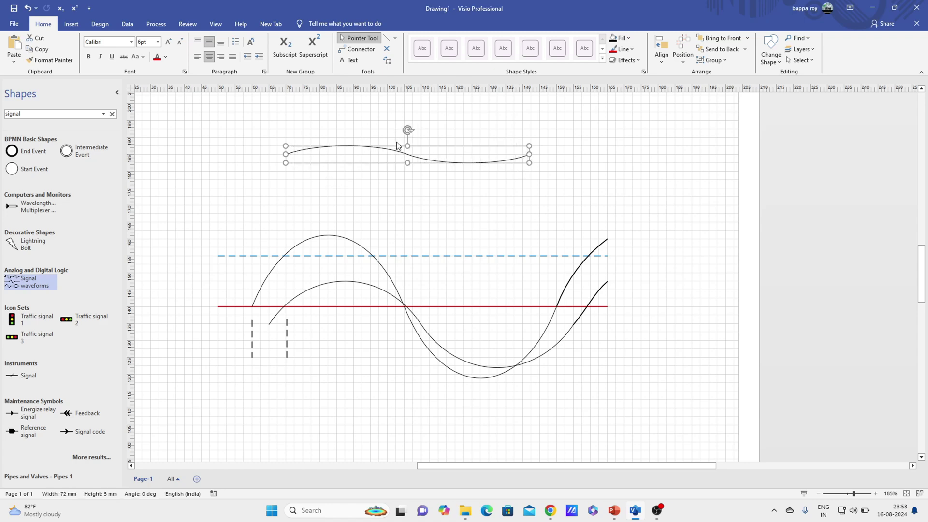
drag(408, 162, 410, 232)
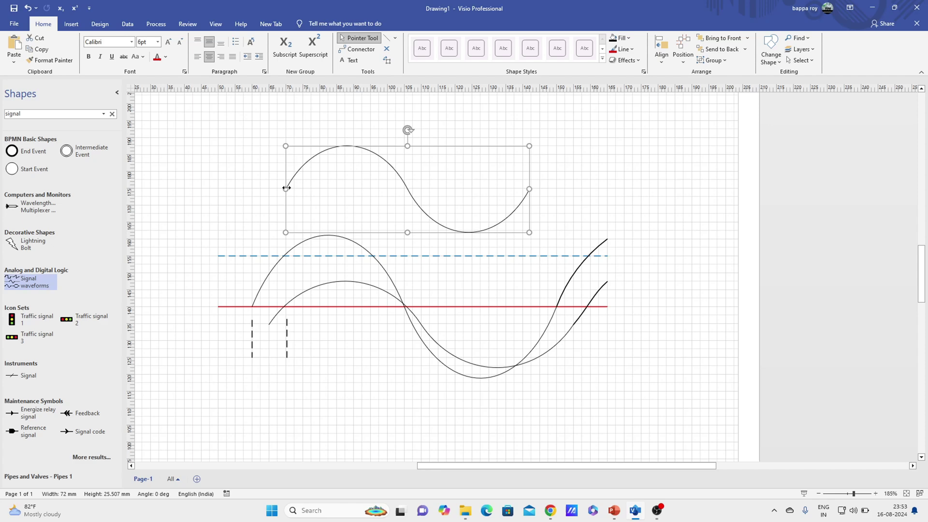
drag(286, 189, 447, 204)
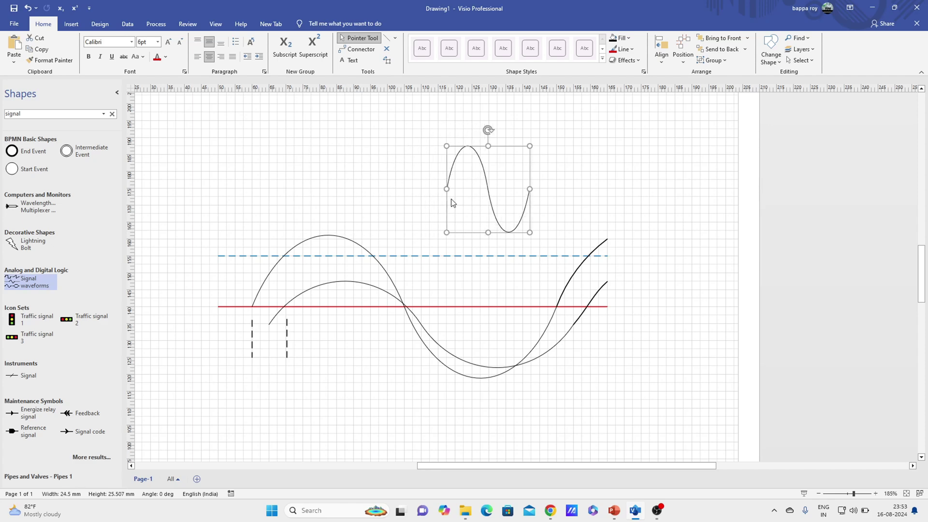
Step: Copy the sine wave and undo an accidental paste of all shapes
right_click(505, 191)
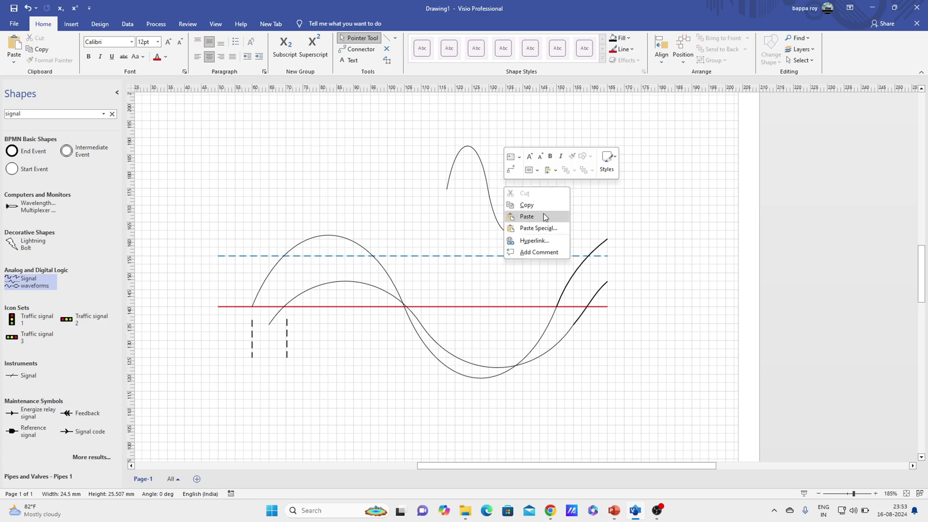
click(544, 206)
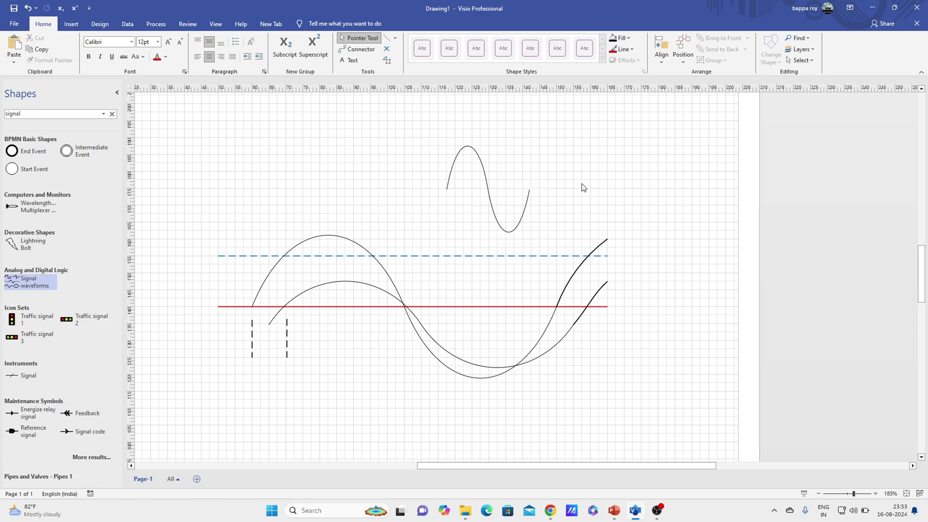
key(ctrl+v)
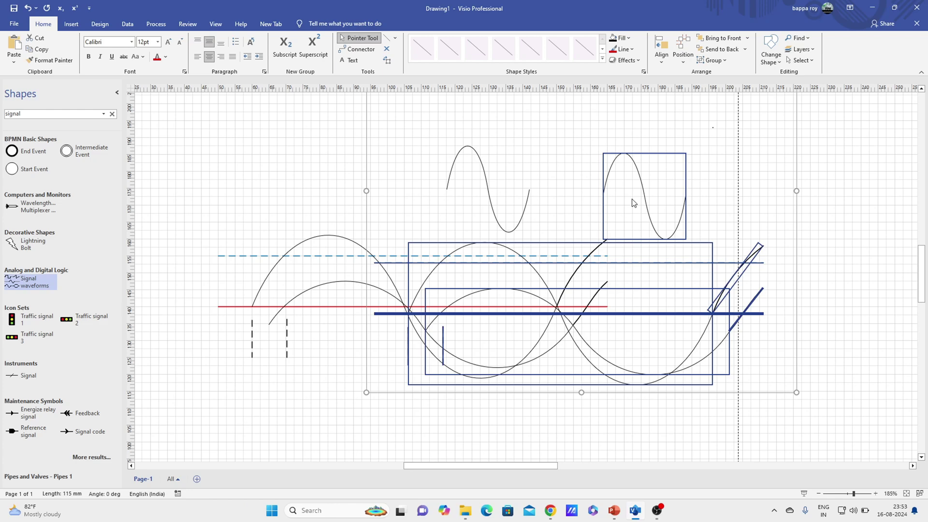
key(ctrl+z)
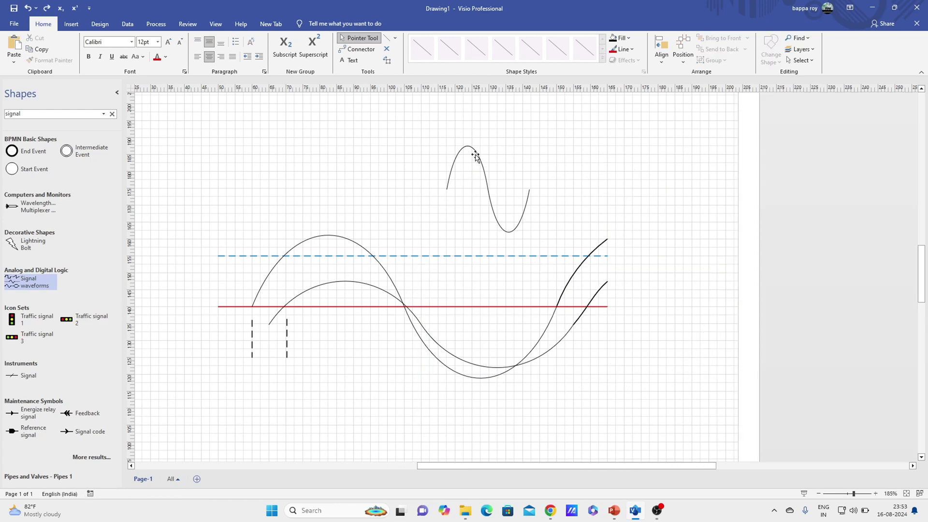
Step: Copy the sine cycle and join a pasted duplicate onto its end
click(474, 158)
right_click(533, 155)
click(562, 187)
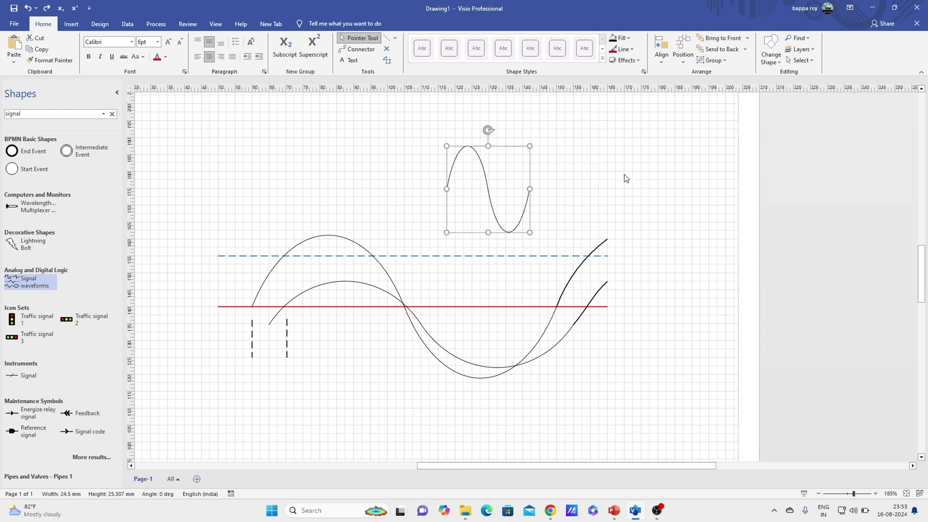
click(627, 178)
key(ctrl+v)
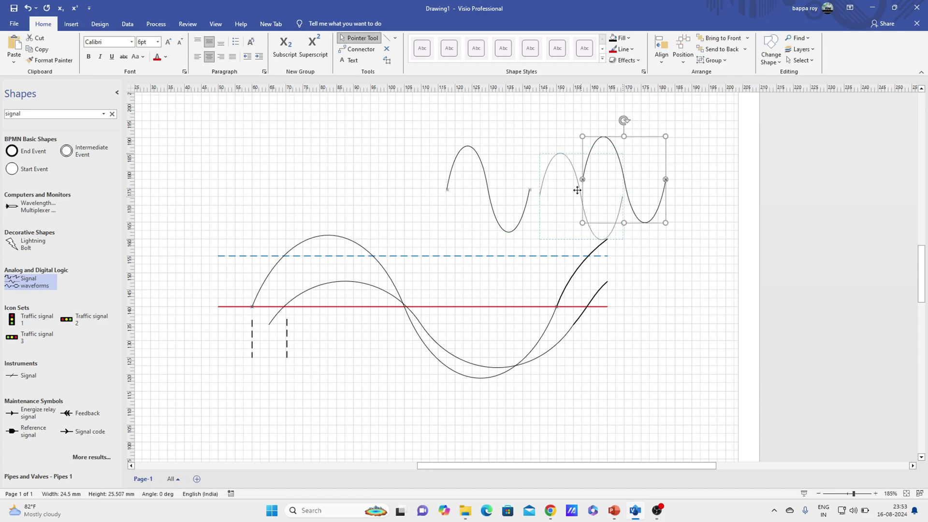
drag(622, 174, 570, 183)
click(673, 187)
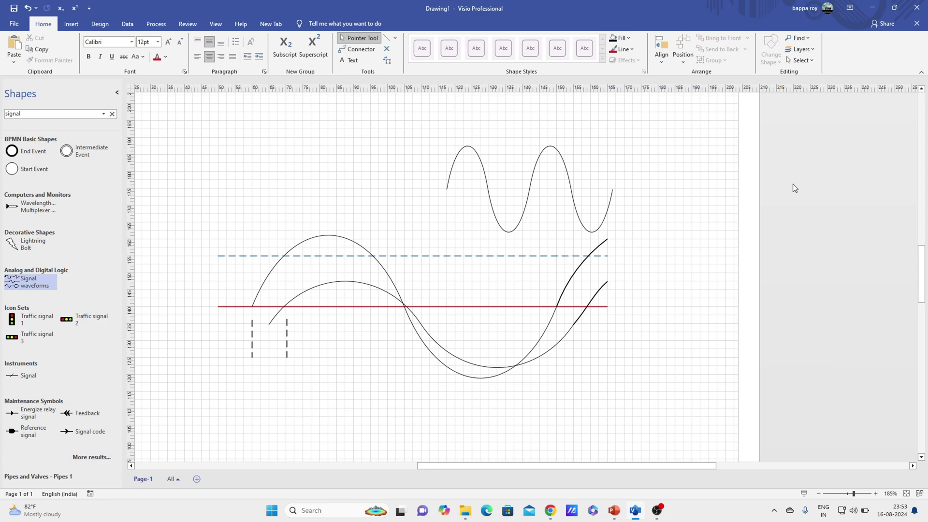
Step: Paste another sine cycle and attach it to the wave chain
right_click(331, 169)
click(363, 194)
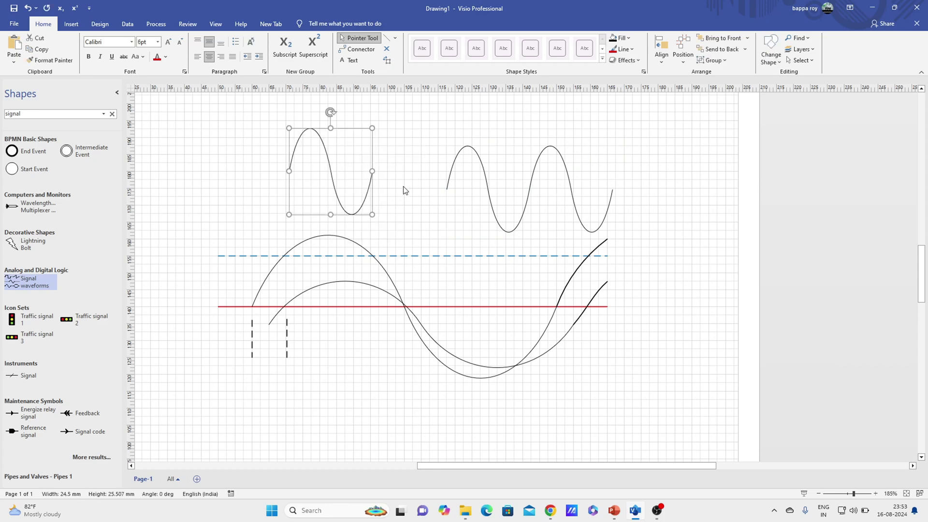
drag(331, 167, 404, 187)
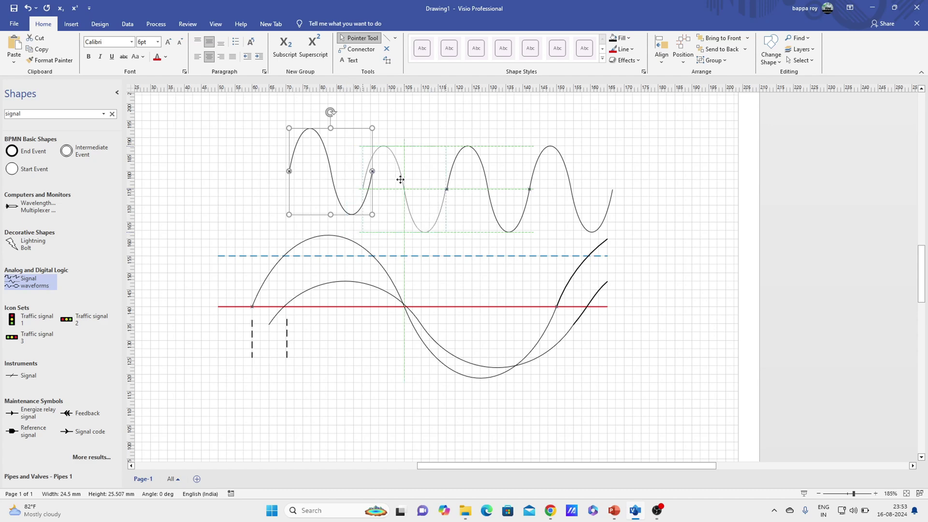
click(624, 226)
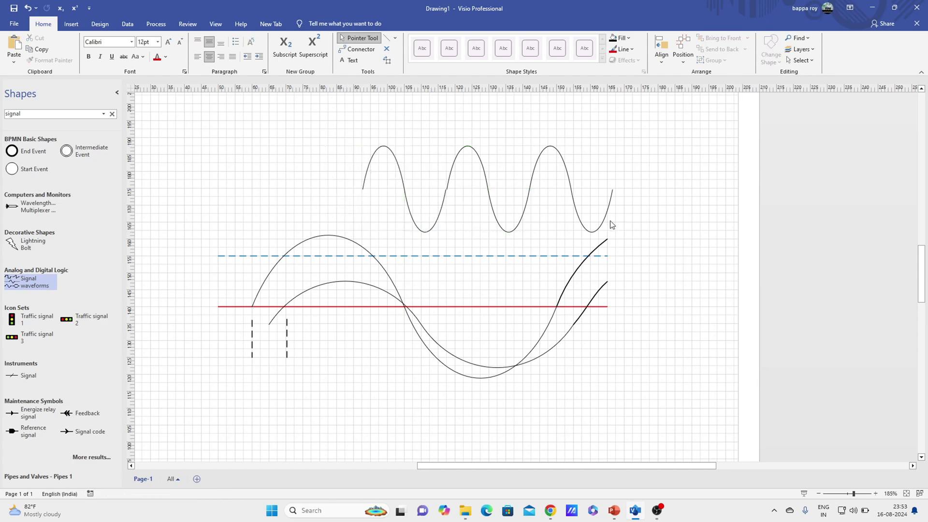
Step: Move the leftmost sine cycle away from the chain, above the curves' left end
click(403, 187)
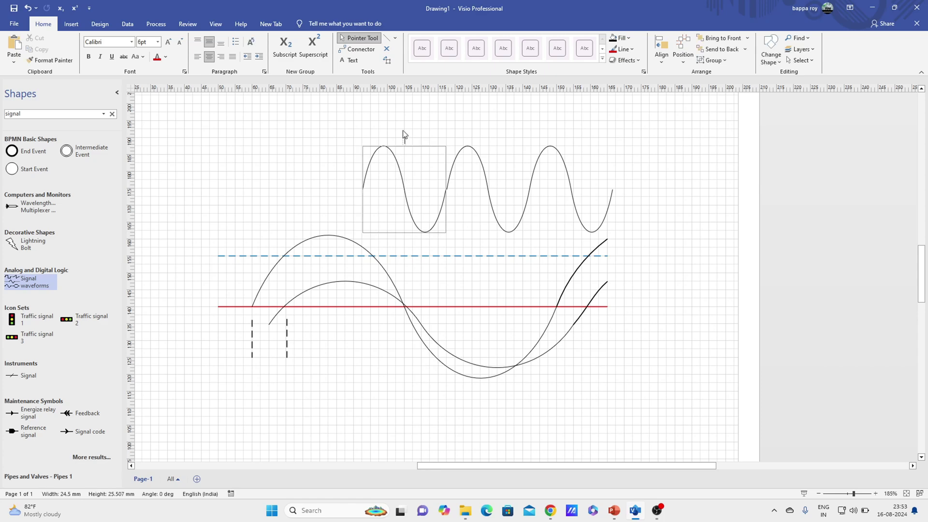
click(398, 170)
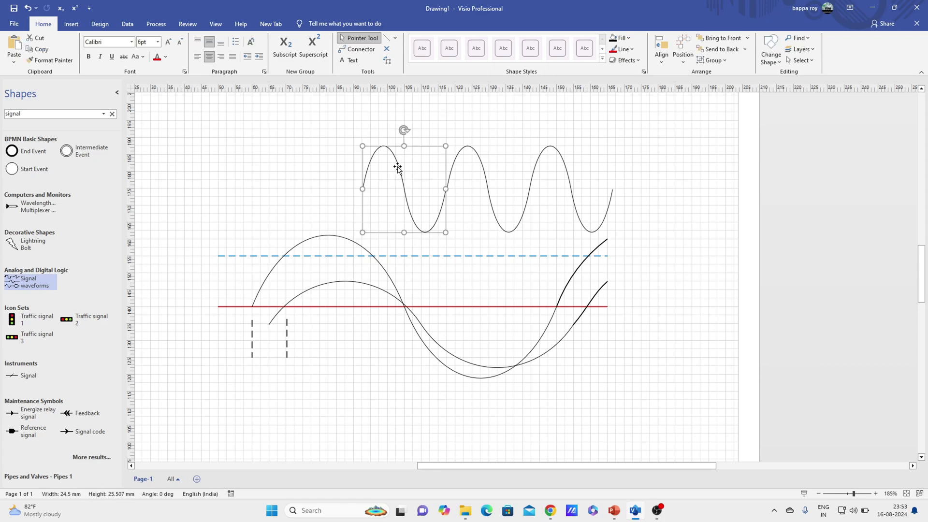
drag(400, 174, 353, 277)
mouse_move(353, 277)
mouse_down()
mouse_move(319, 312)
mouse_move(307, 253)
mouse_move(319, 153)
mouse_up()
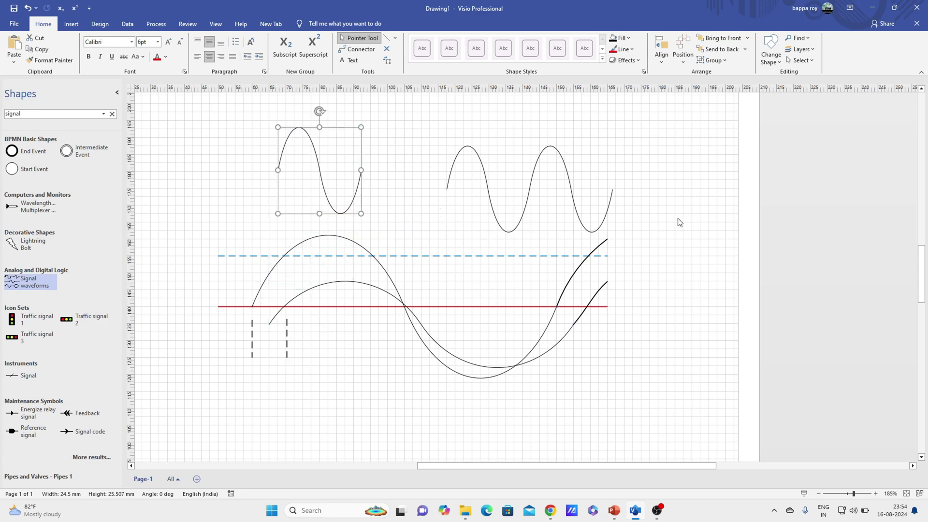
Step: Lower the separate sine cycle onto the red axis, then nudge it slightly right and up
key(Down)
key(Down)
key(Down)
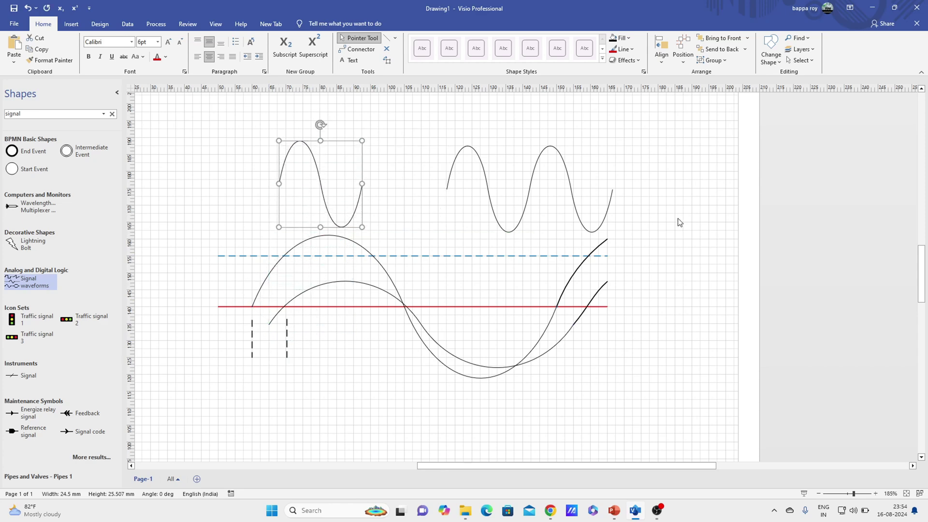
key(Down)
key(Down)
key(Down)
key(Down)
key(Down)
key(Down)
key(Down)
key(Down)
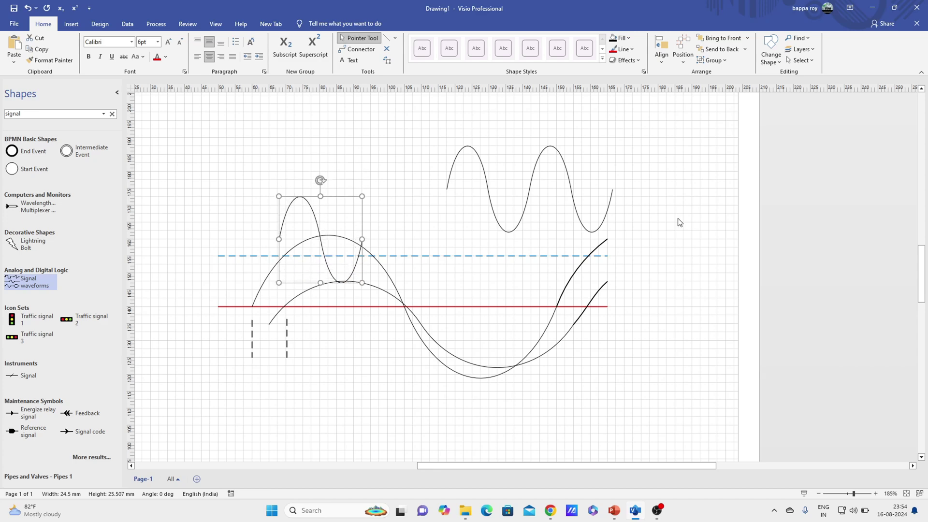
key(Down)
key(Down)
key(Down)
key(Down)
key(Down)
key(Down)
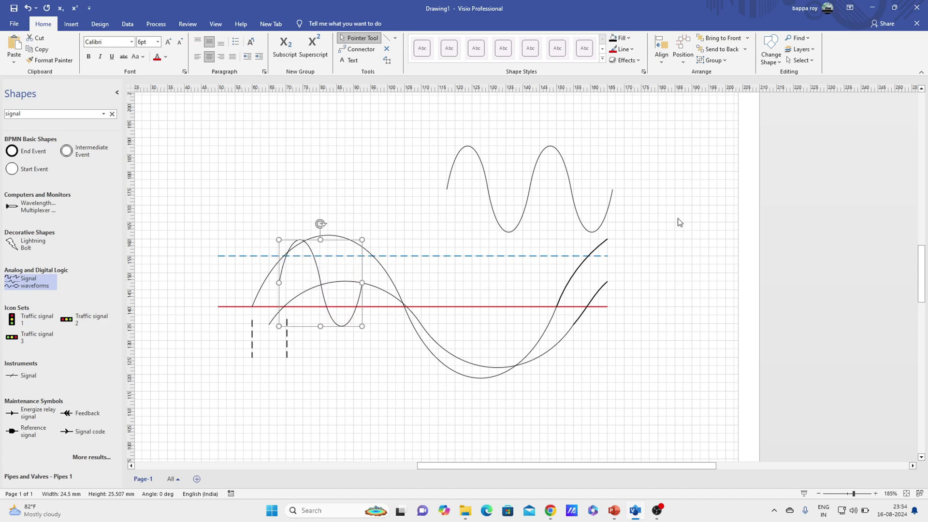
key(Down)
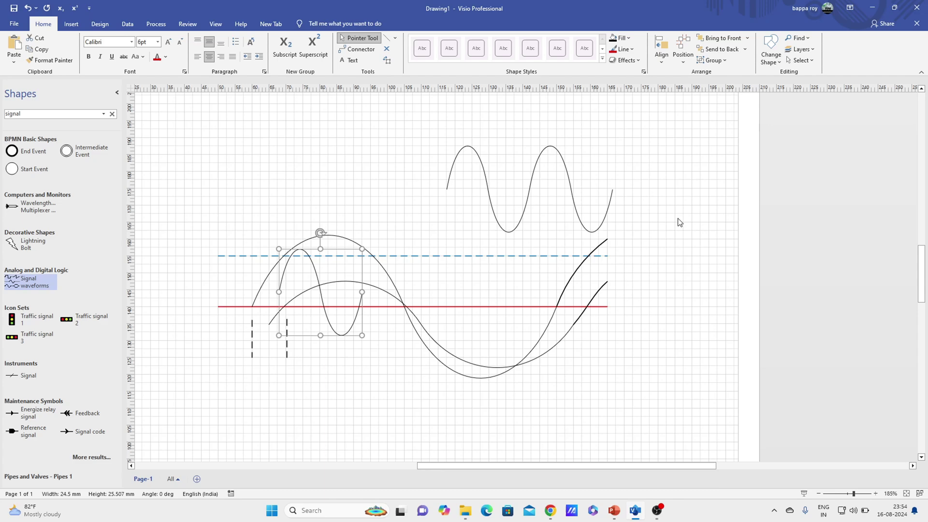
key(Down)
key(Down)
key(Down)
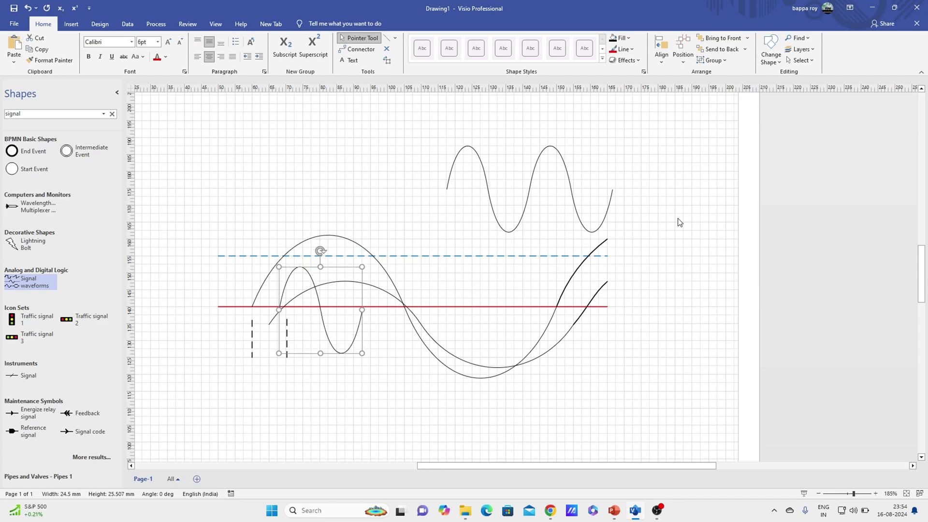
key(Down)
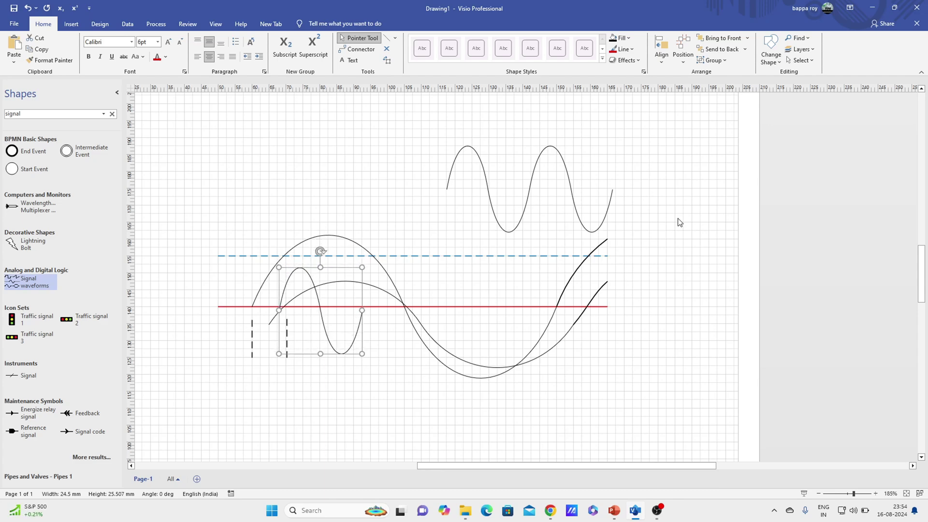
key(Down)
key(Down)
key(Down)
key(Down)
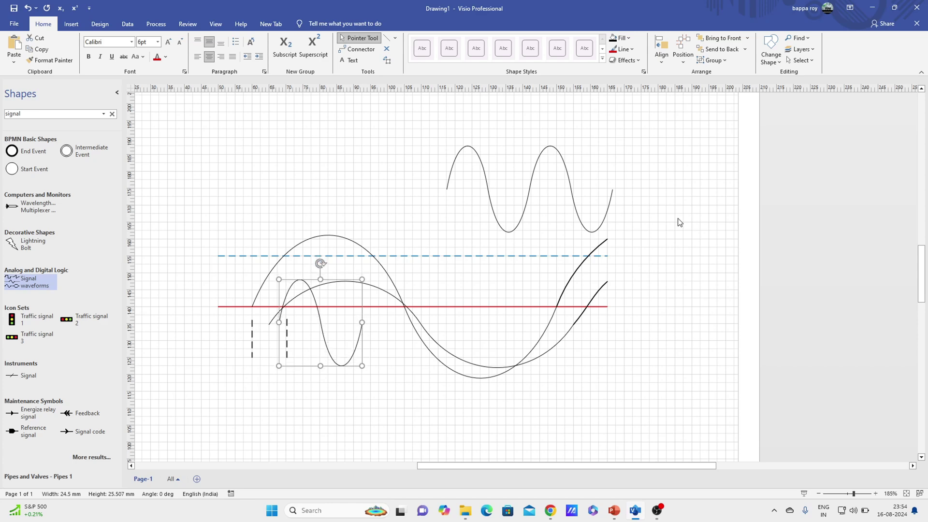
key(Right)
key(Up)
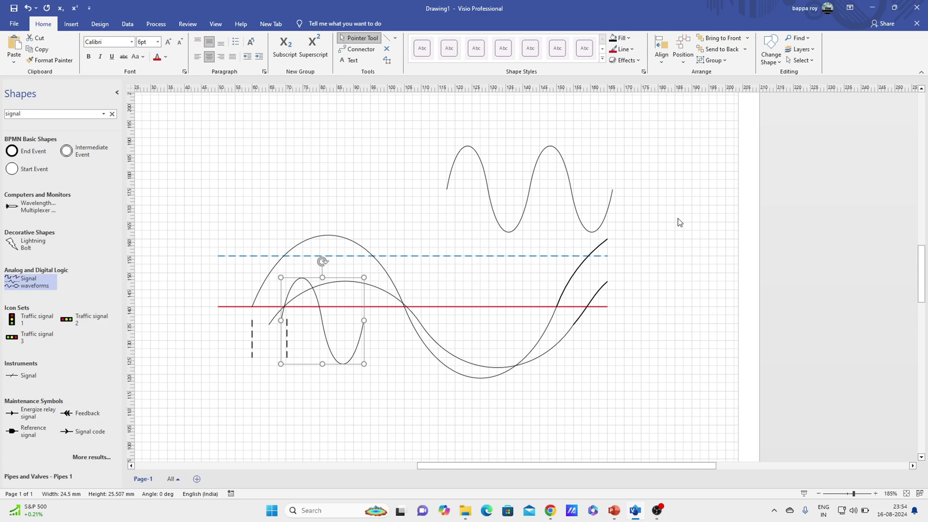
key(Up)
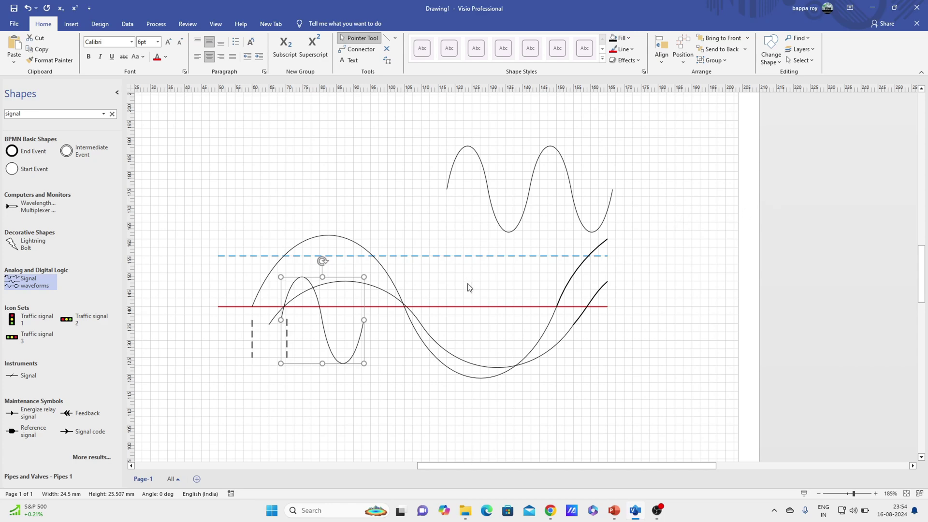
click(467, 213)
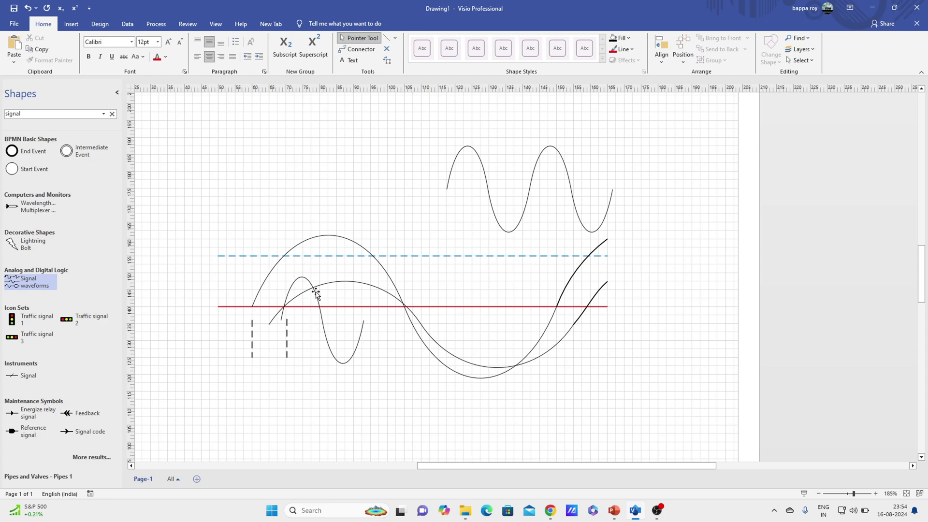
Step: Nudge the small sine wave up, widen it, and stretch it above the dashed line
mouse_move(316, 293)
mouse_down()
mouse_move(319, 245)
mouse_move(320, 279)
mouse_up()
click(388, 207)
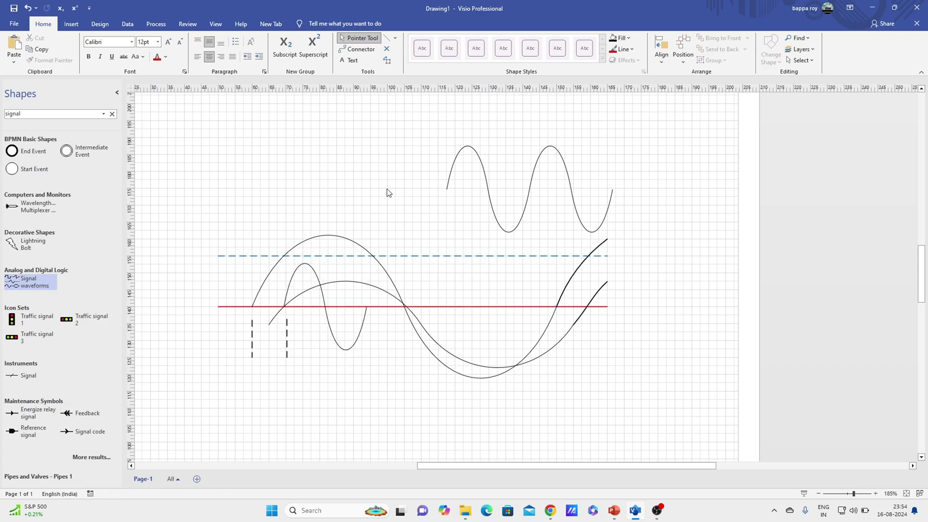
click(324, 301)
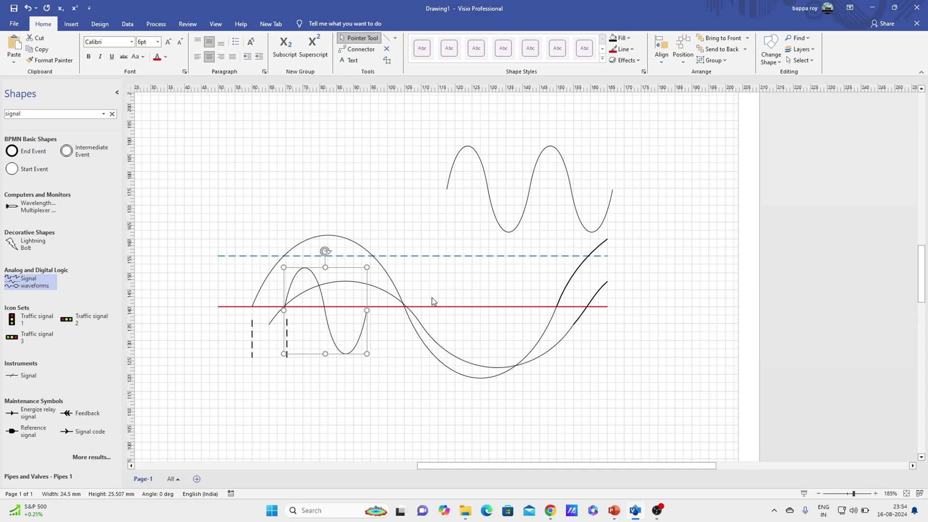
key(Up)
key(Up)
key(Up)
key(Up)
key(Up)
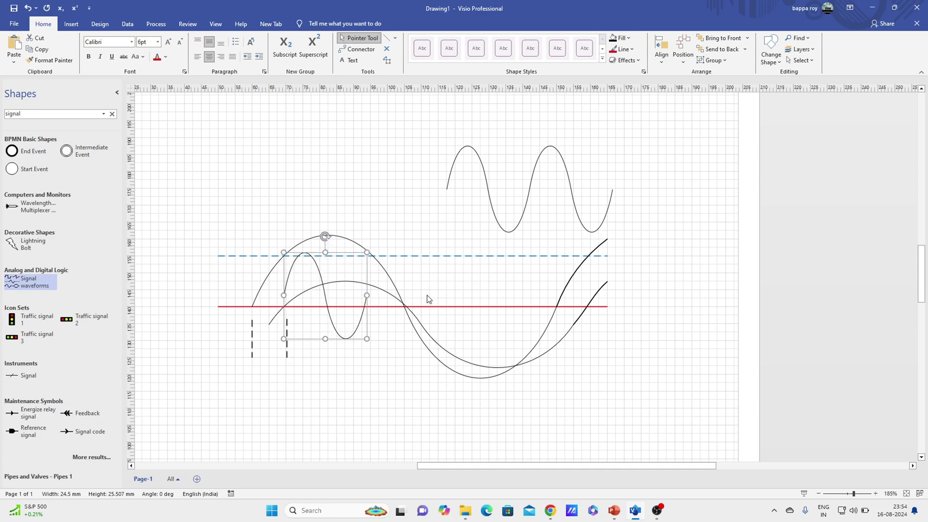
key(Up)
key(Up)
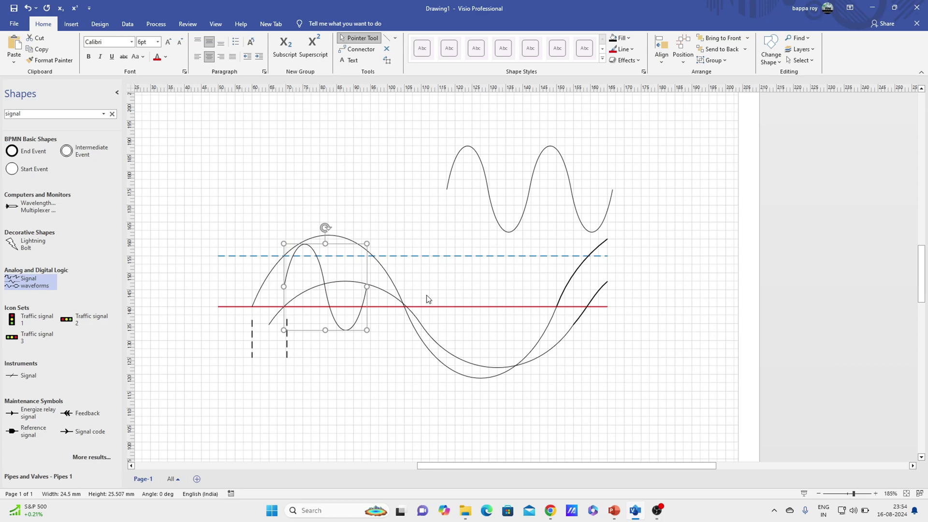
drag(367, 286, 503, 272)
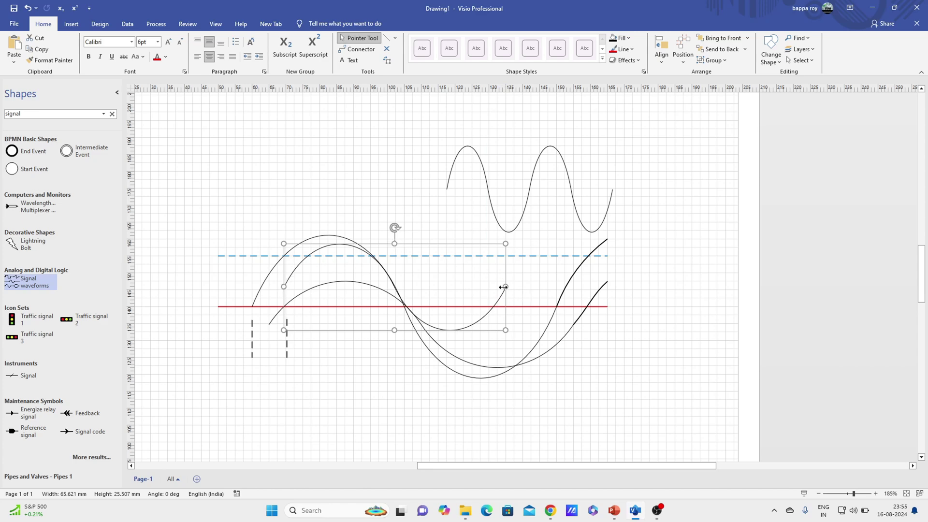
drag(395, 244, 395, 174)
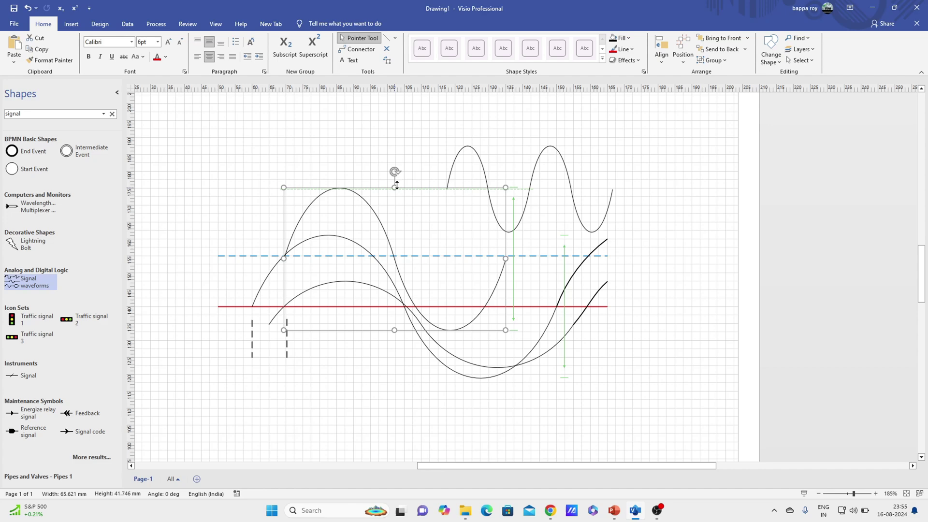
Step: Delete both parts of the upper-right sine wave
click(540, 184)
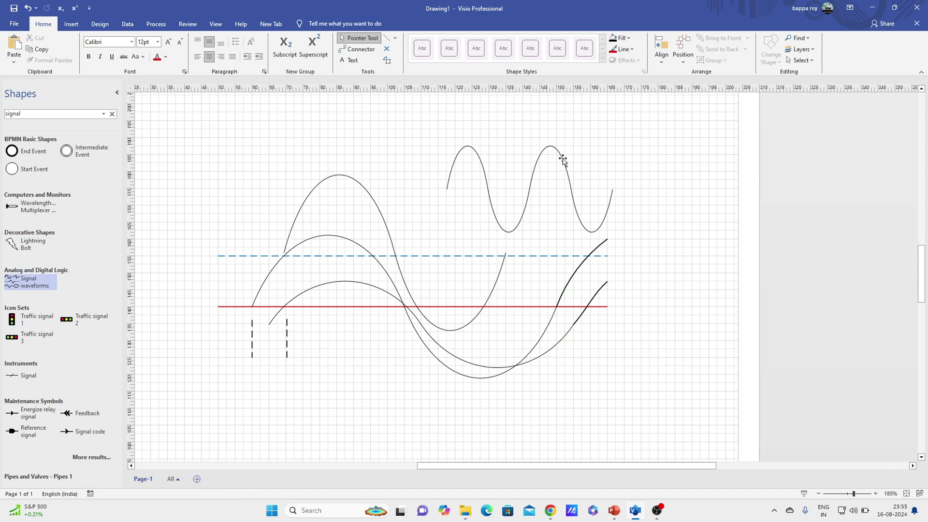
click(564, 162)
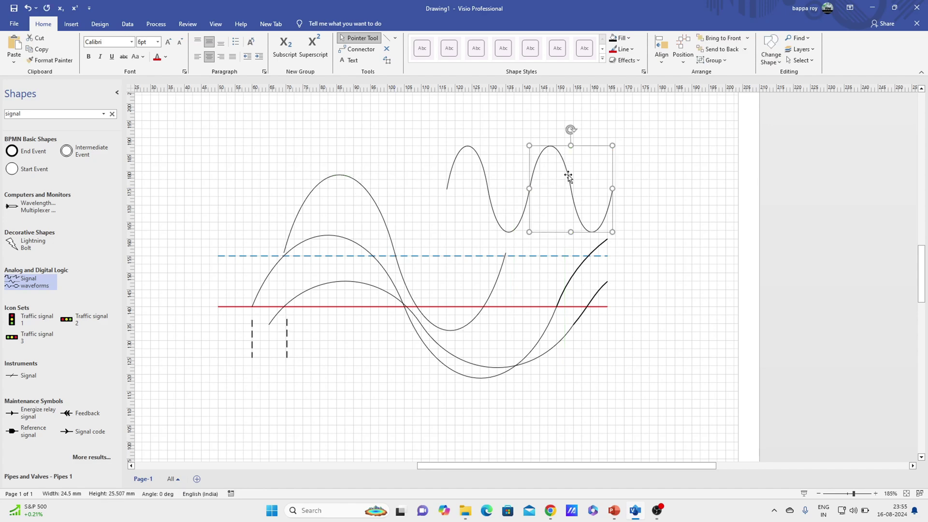
key(Delete)
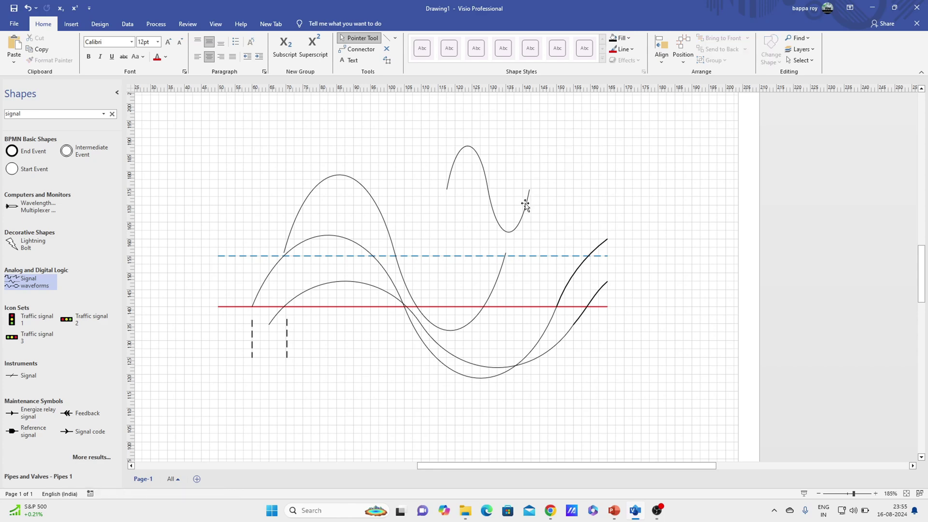
click(490, 194)
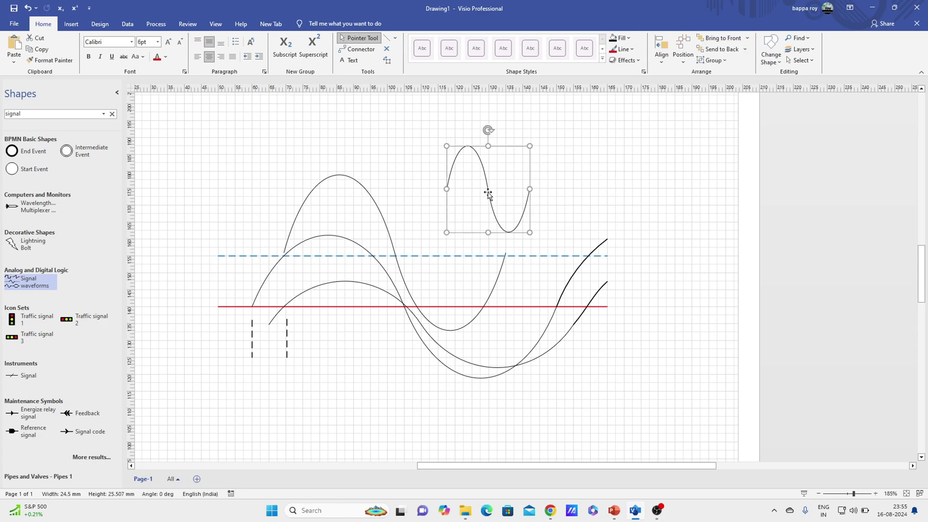
key(Delete)
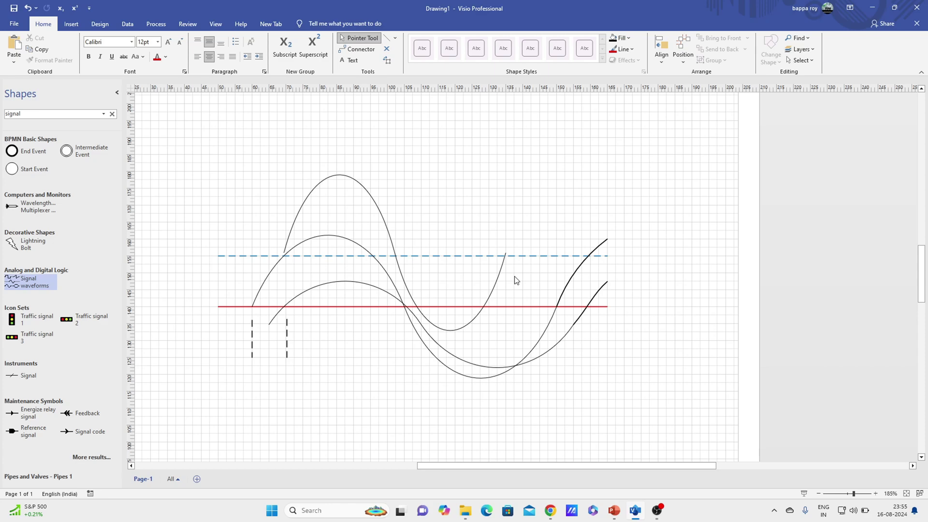
Step: Narrow the tall sine wave and undo an accidental rotation
click(387, 234)
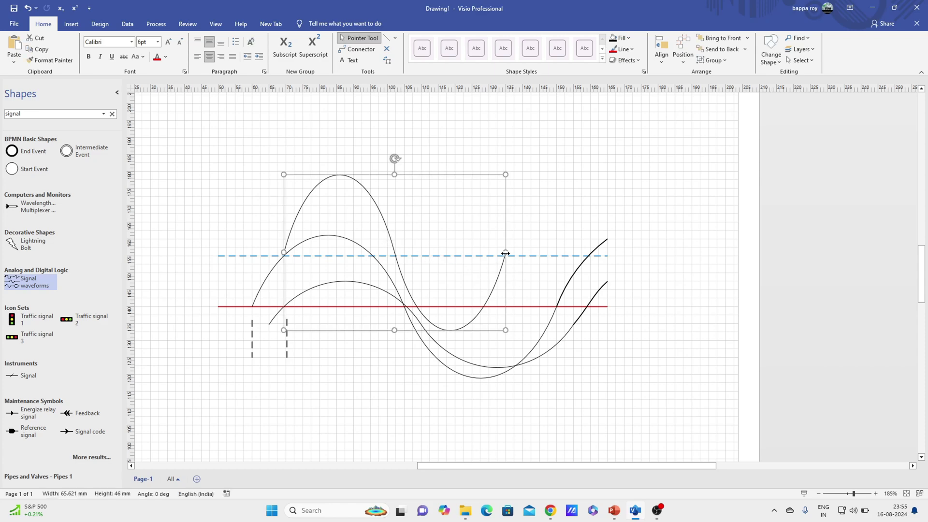
drag(506, 254, 428, 251)
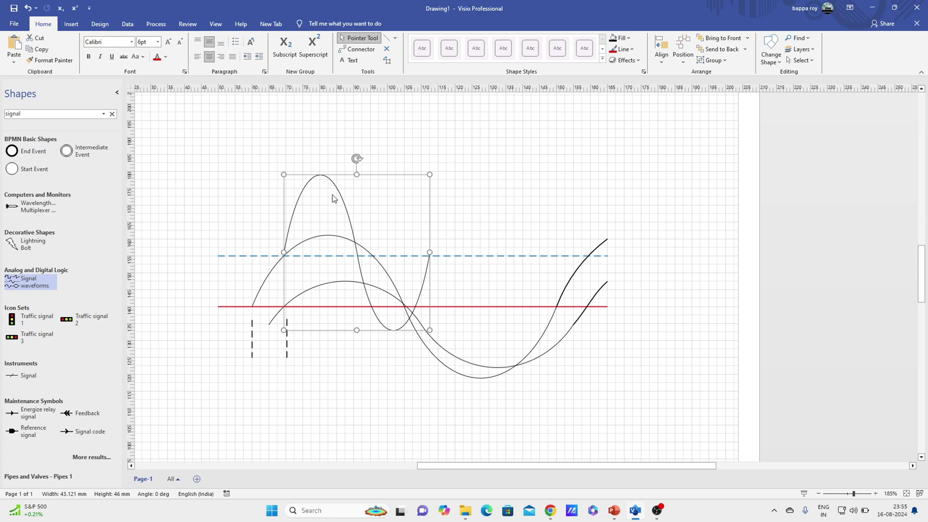
drag(333, 180, 334, 234)
key(ctrl+z)
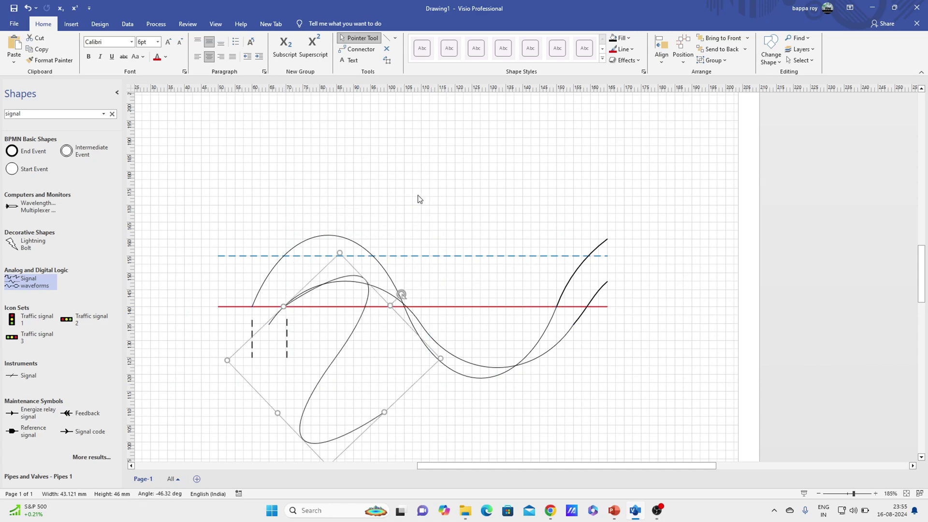
key(ctrl+z)
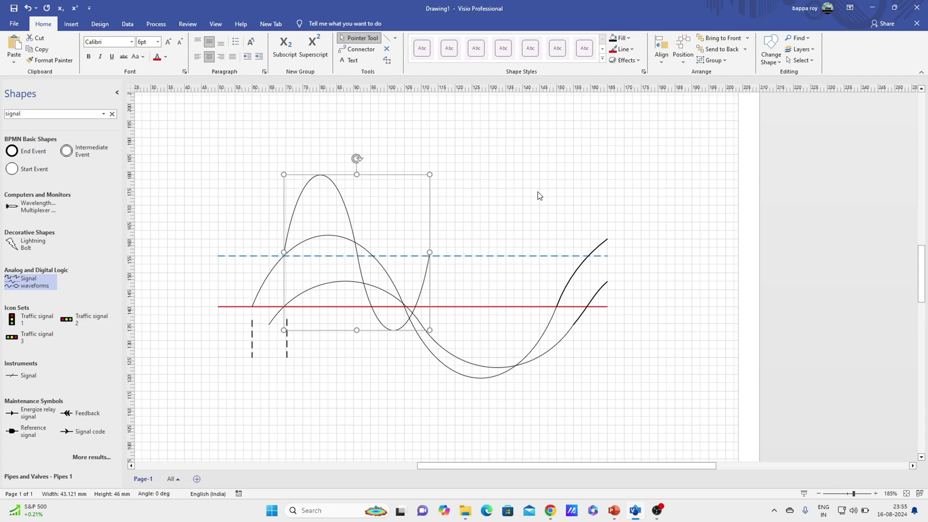
Step: Shift the tall sine wave slightly right with arrow-key nudges
key(Right)
key(Right)
key(Right)
key(Right)
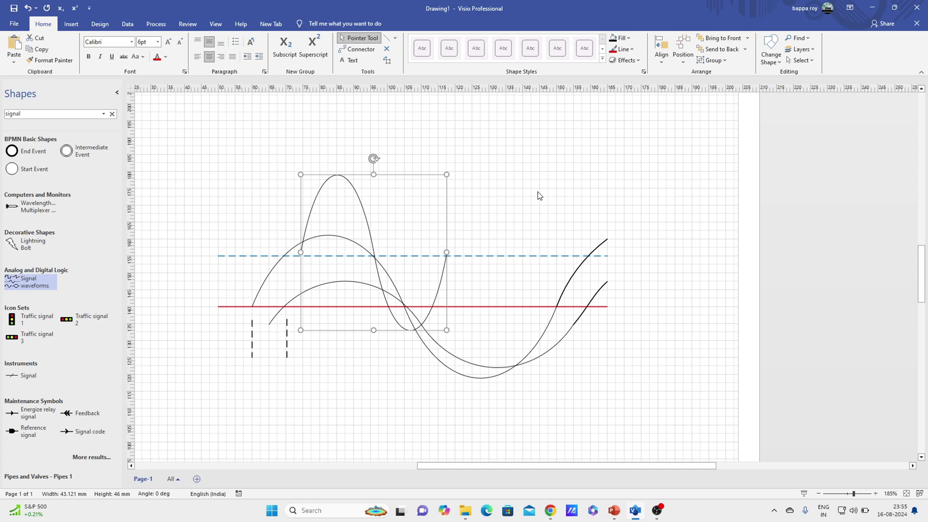
key(Right)
key(Right)
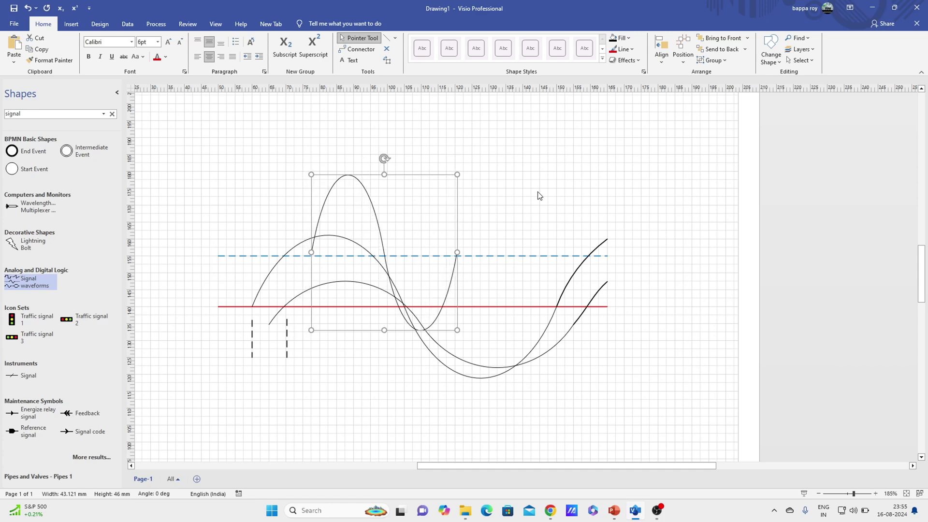
key(Right)
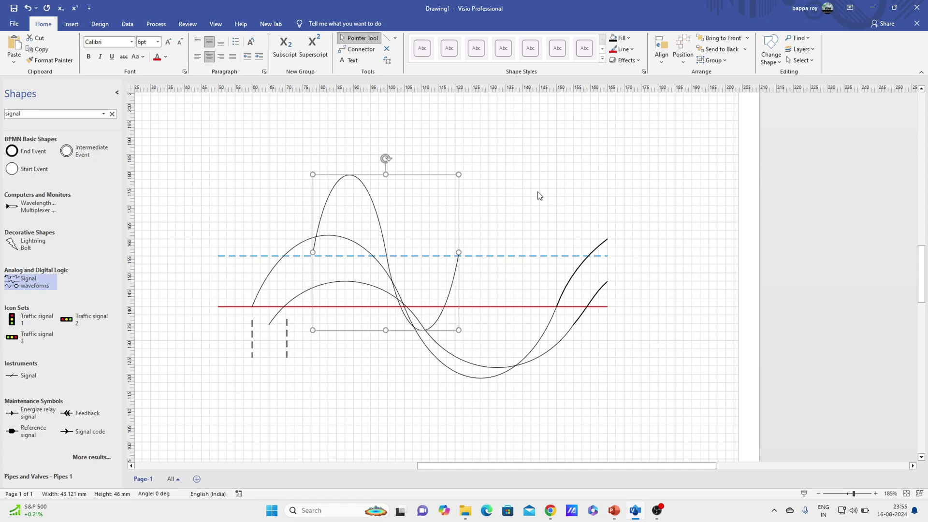
key(Right)
key(Right)
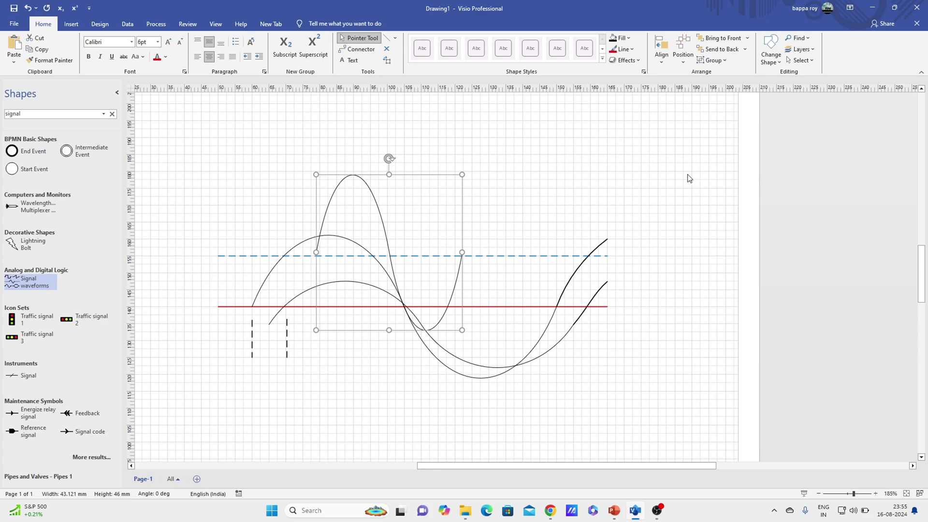
Step: Copy and paste the tall sine wave, then nudge the copy right to the axis end
right_click(452, 176)
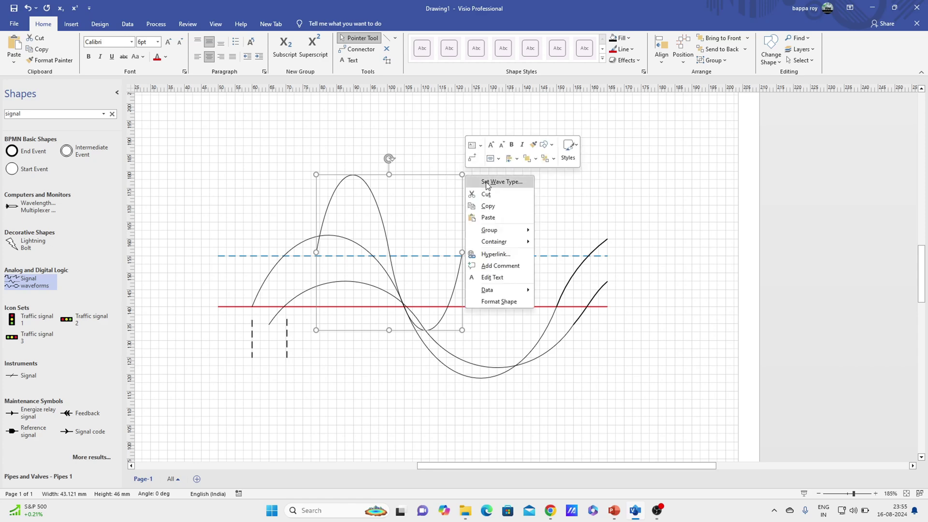
click(502, 204)
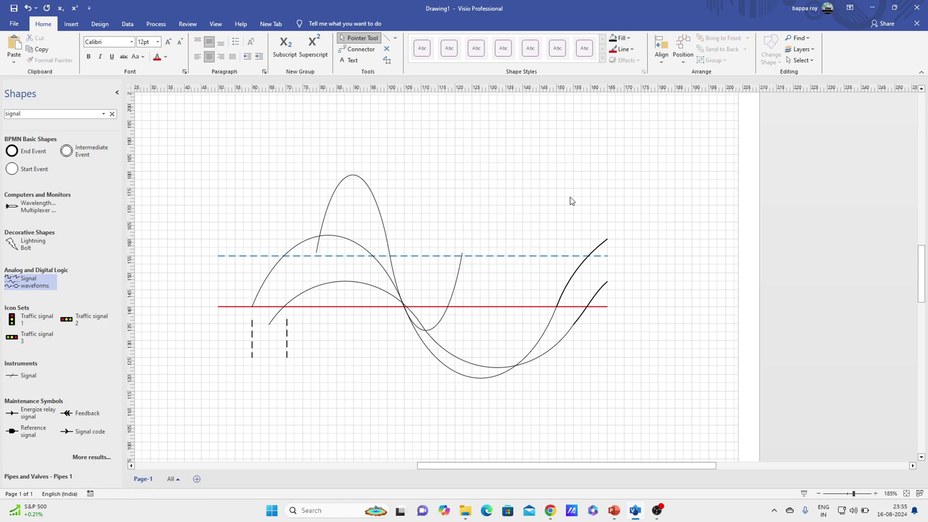
key(ctrl+v)
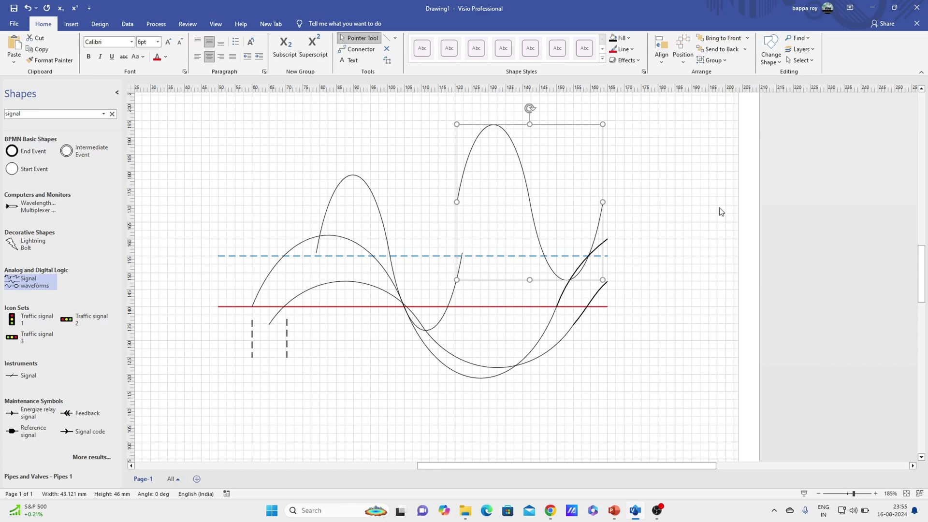
key(Down)
key(Down)
key(Down)
key(Down)
key(Down)
key(Down)
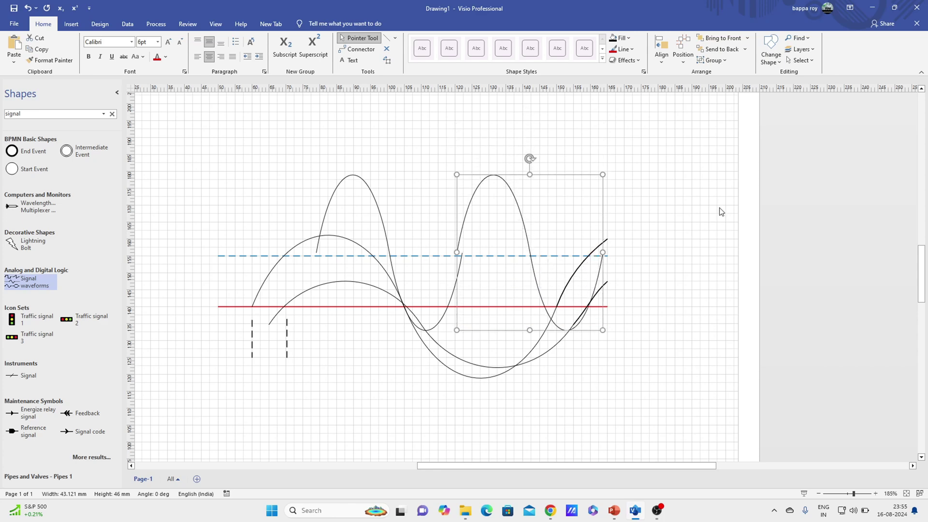
key(Down)
key(Down)
key(Right)
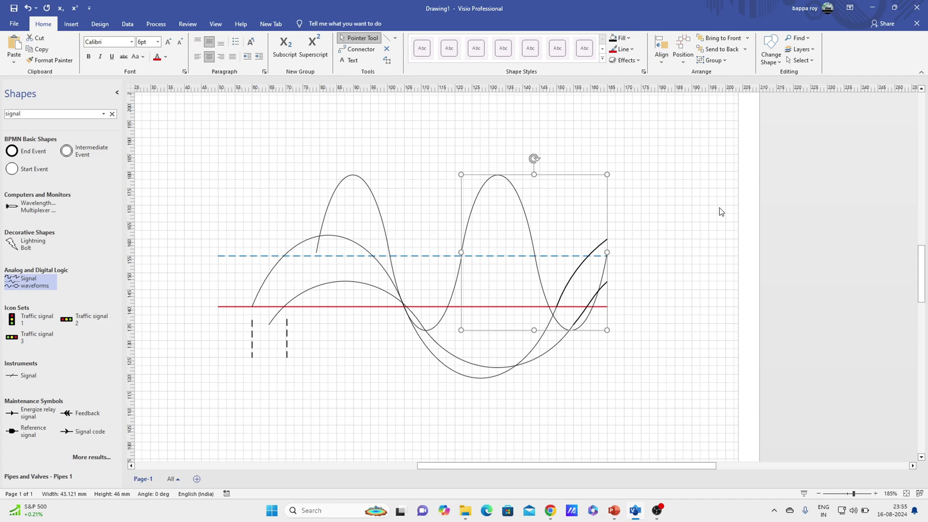
click(773, 210)
click(525, 222)
key(Down)
click(691, 222)
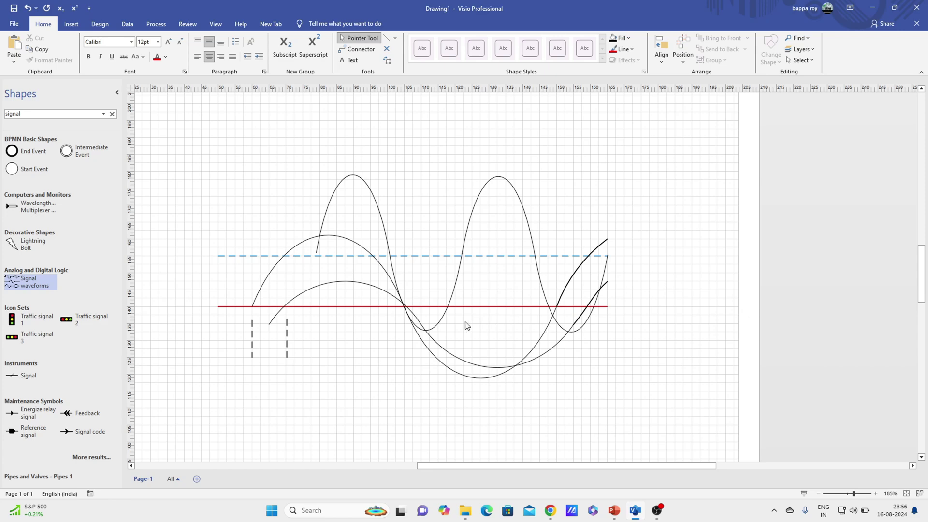
Step: Give the first tall sine wave a dotted line style
click(383, 220)
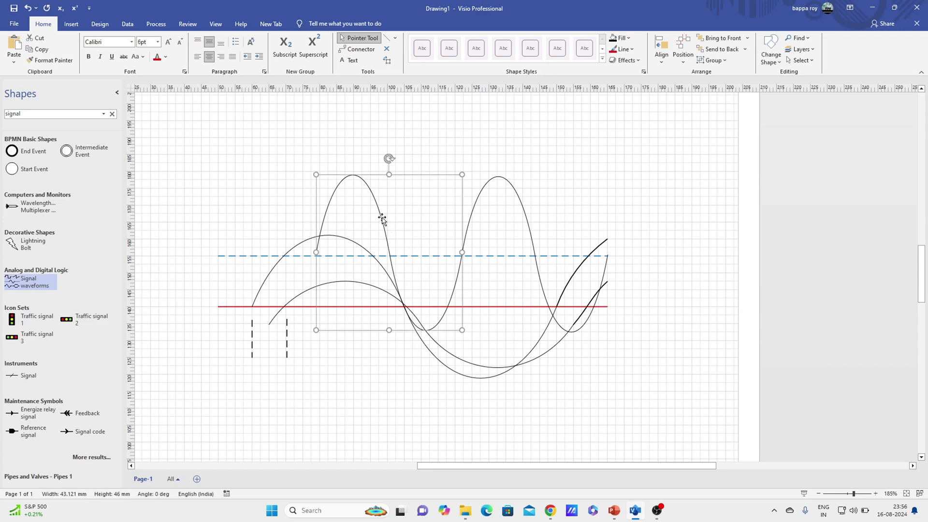
click(628, 50)
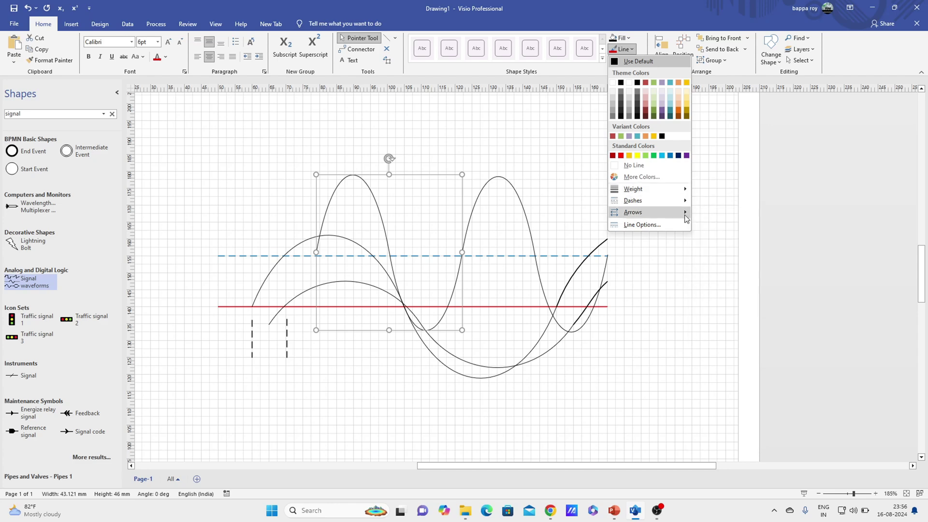
mouse_move(633, 200)
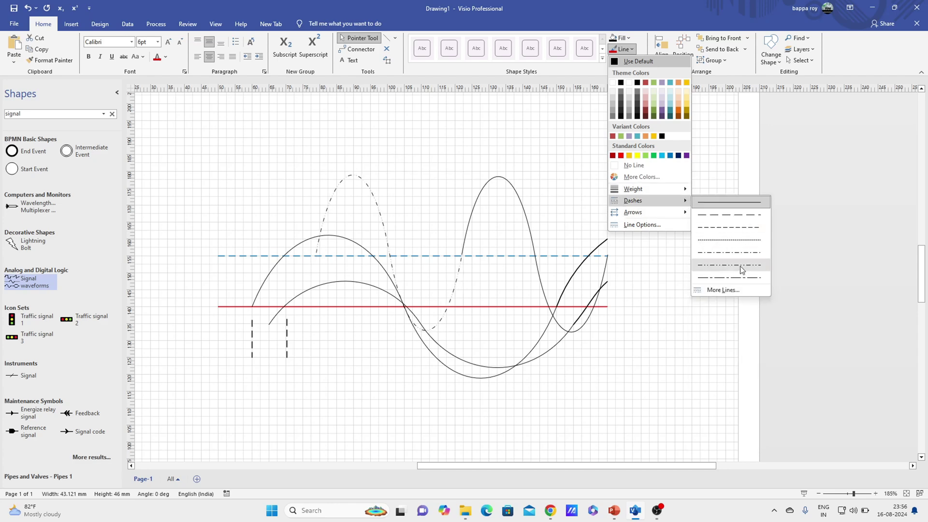
click(739, 241)
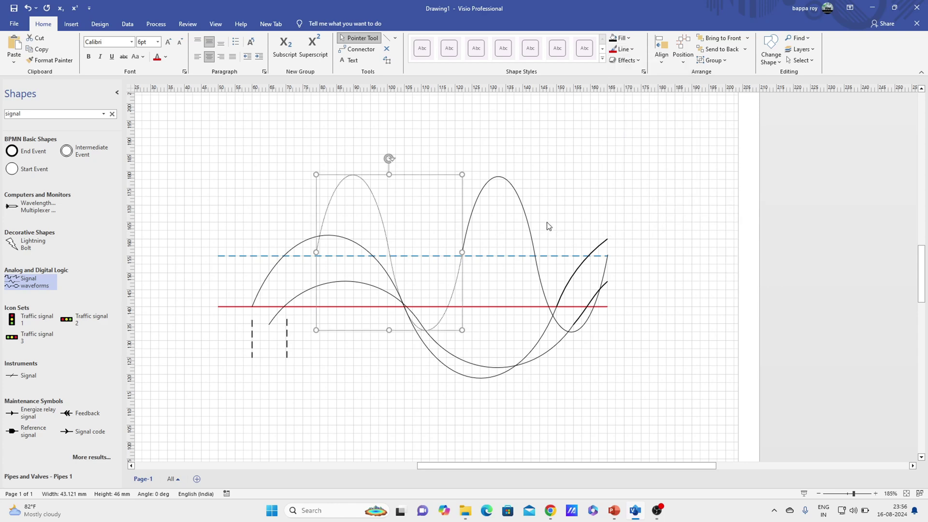
click(633, 51)
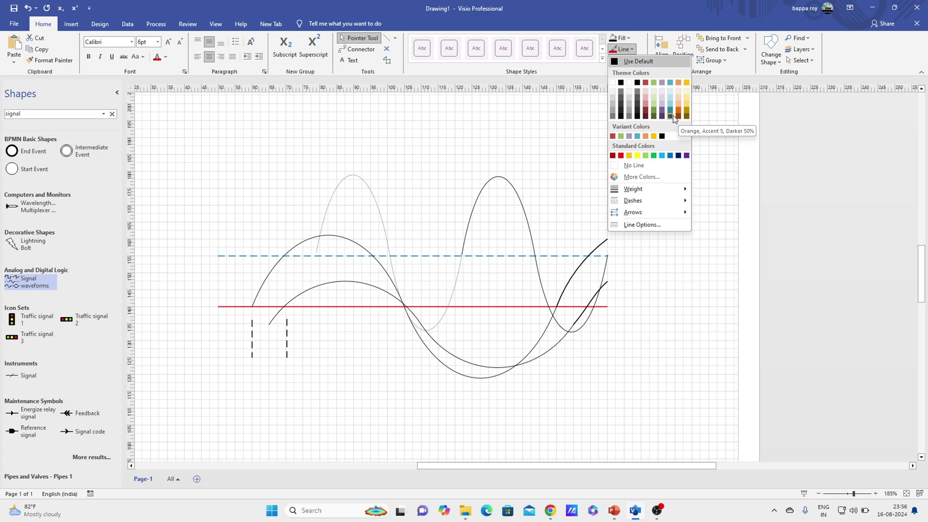
click(678, 156)
Step: Colour the right-hand tall wave blue and give it a dash style
click(514, 194)
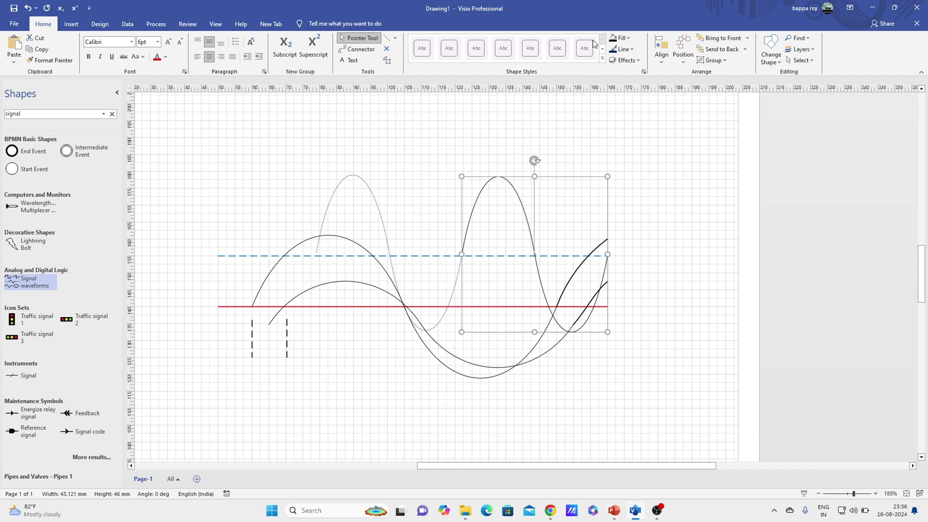
click(624, 51)
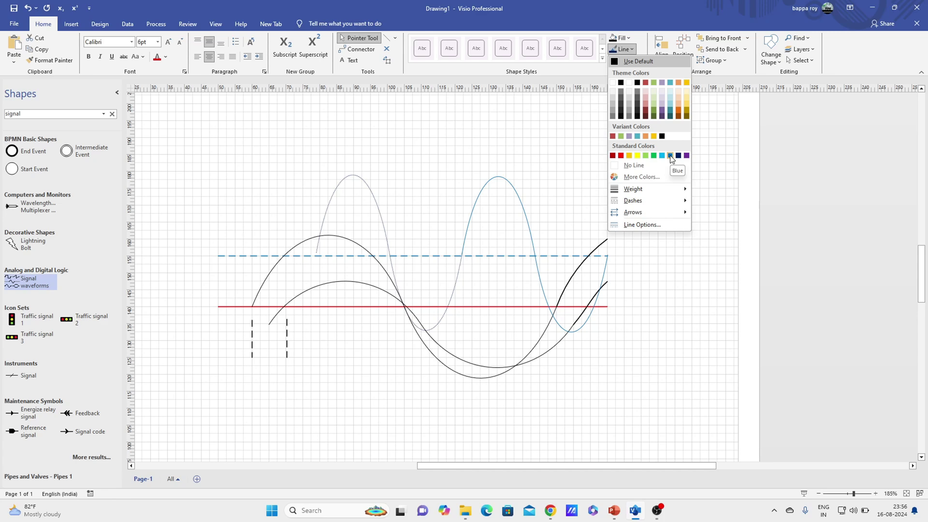
click(671, 156)
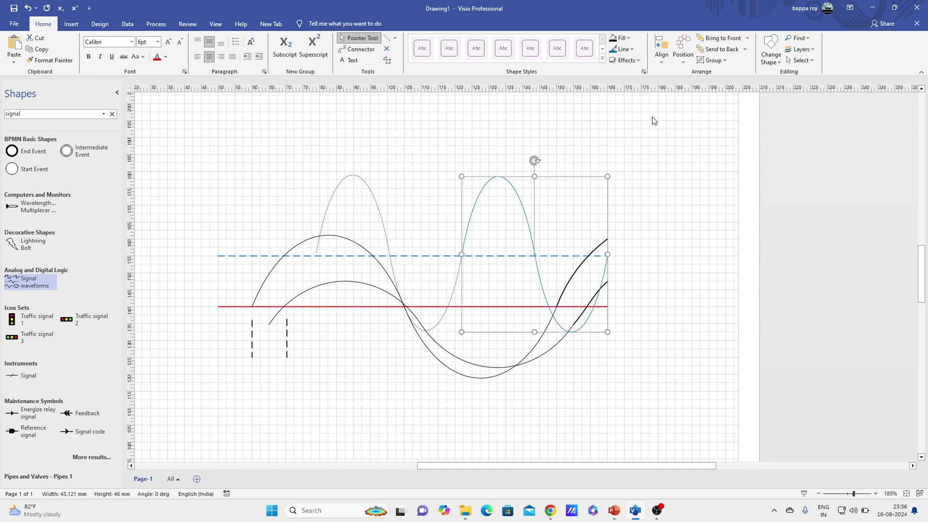
click(632, 50)
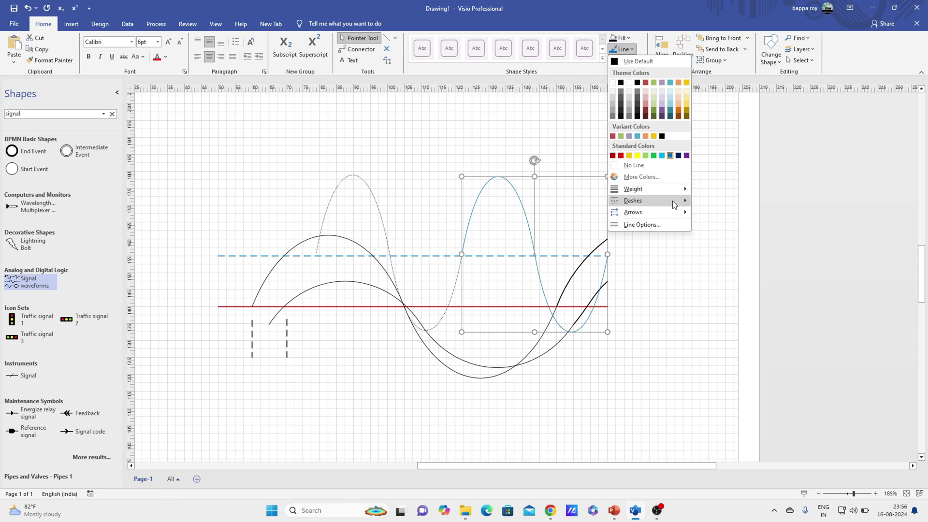
mouse_move(633, 200)
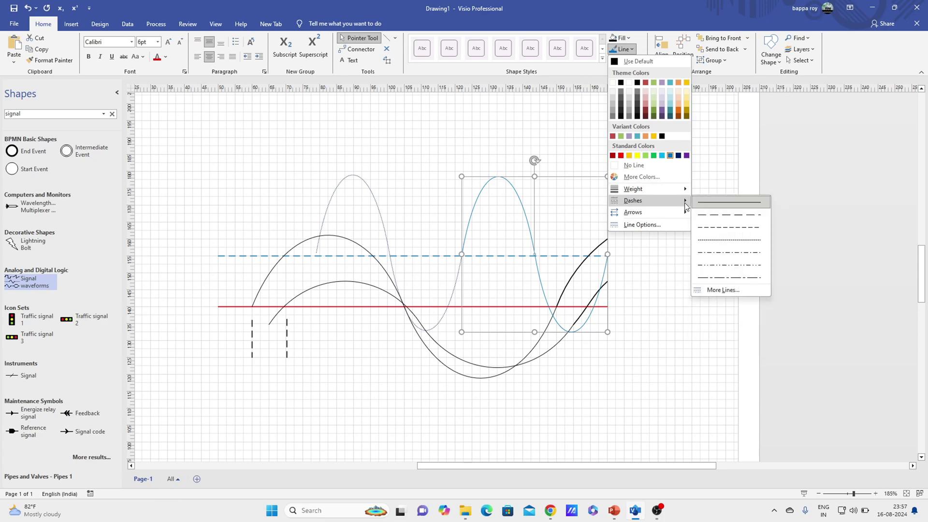
click(725, 235)
click(689, 203)
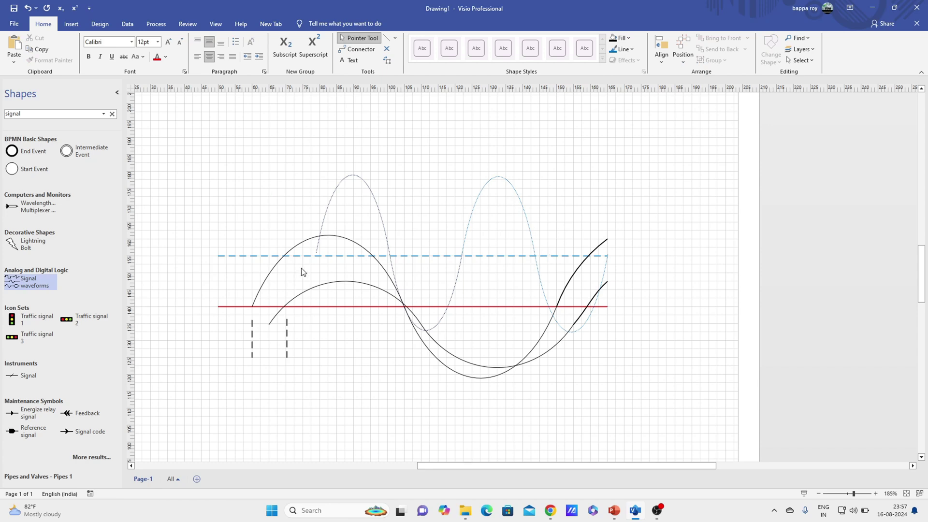
Step: Pencil-draw a small dip below the red axis at the wave's start
click(395, 38)
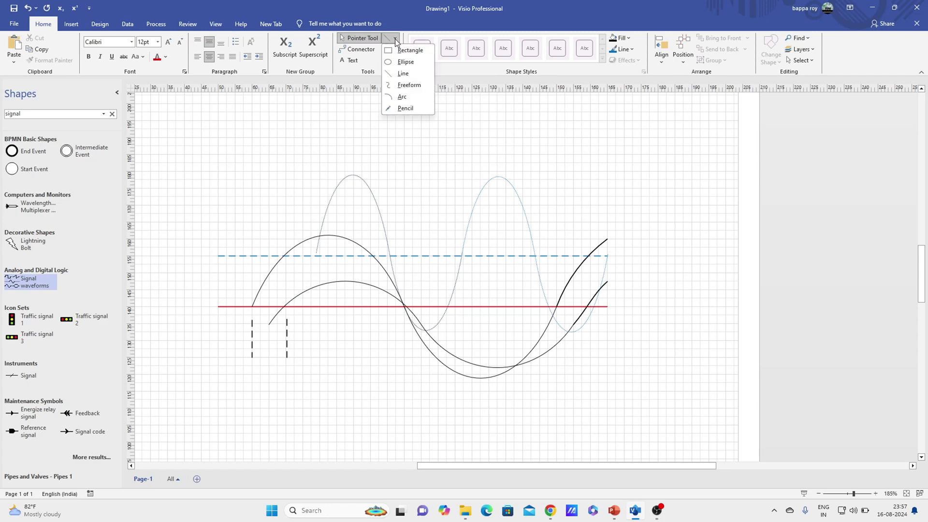
click(404, 110)
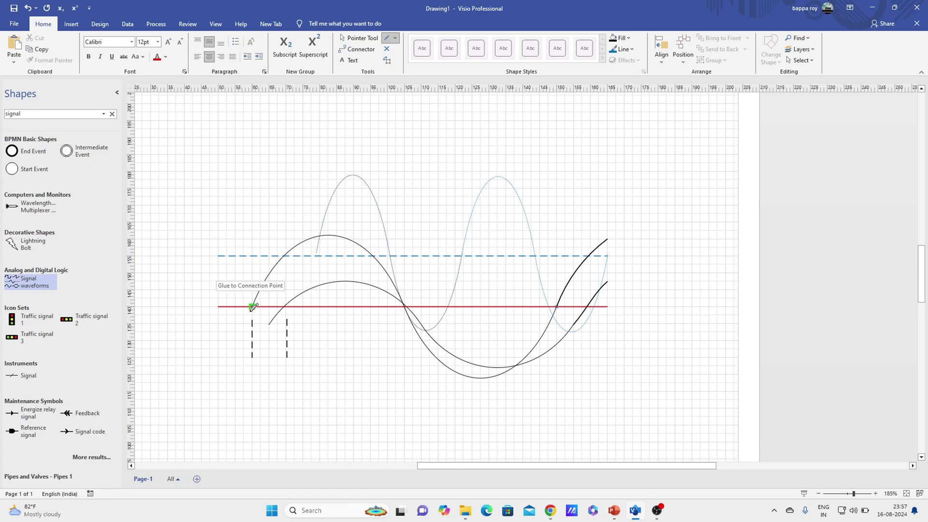
drag(252, 306, 270, 323)
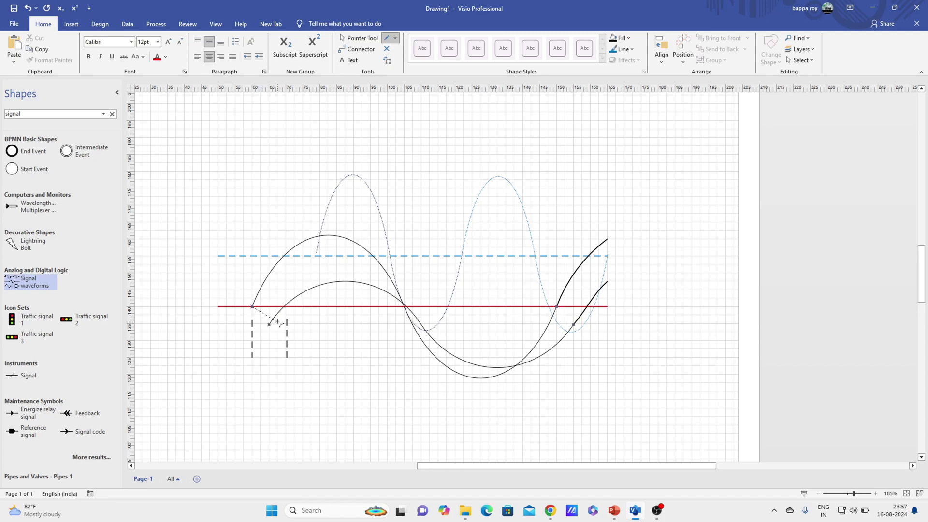
drag(267, 320, 285, 308)
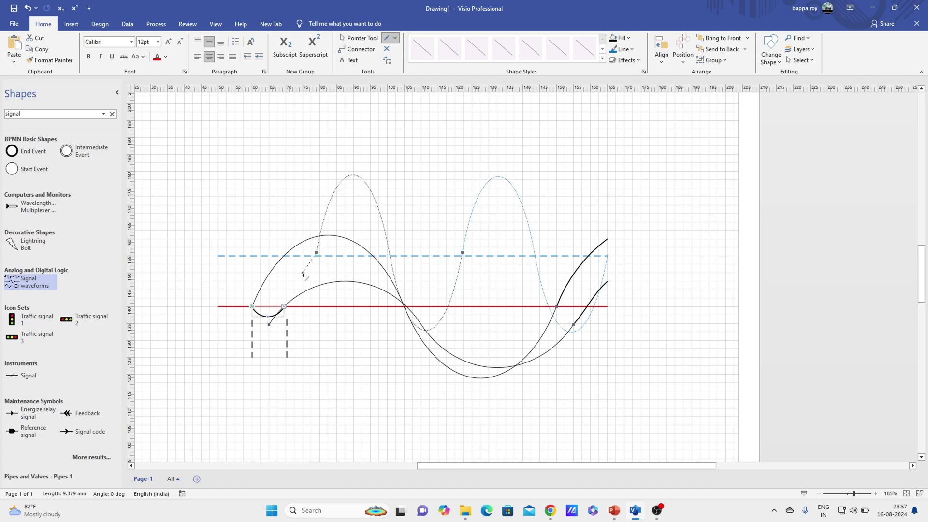
Step: Draw a bold stroke rising to the dashed line and bend it into a curve
drag(303, 274, 286, 307)
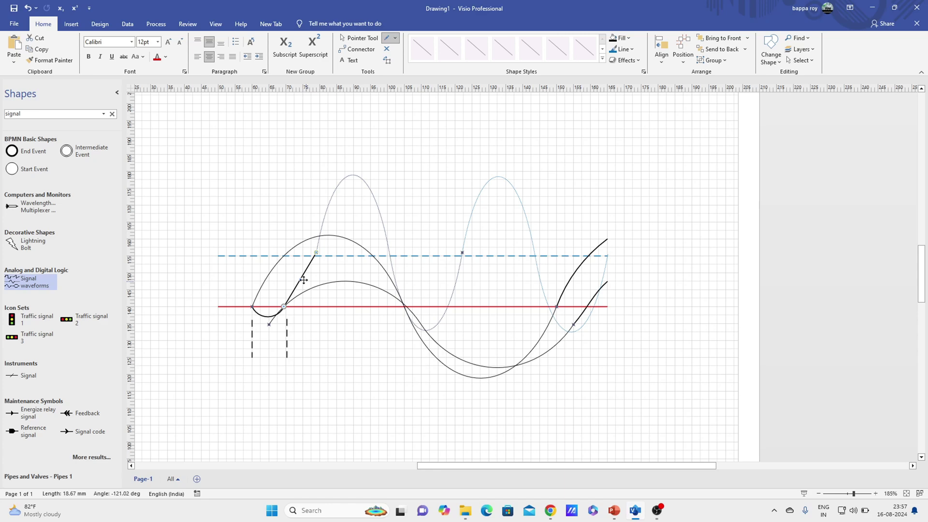
drag(306, 284, 319, 275)
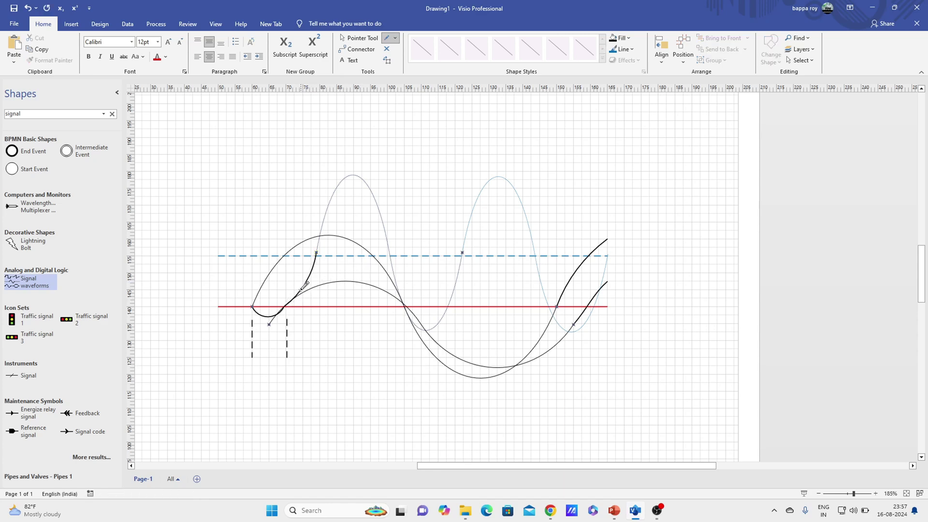
click(305, 287)
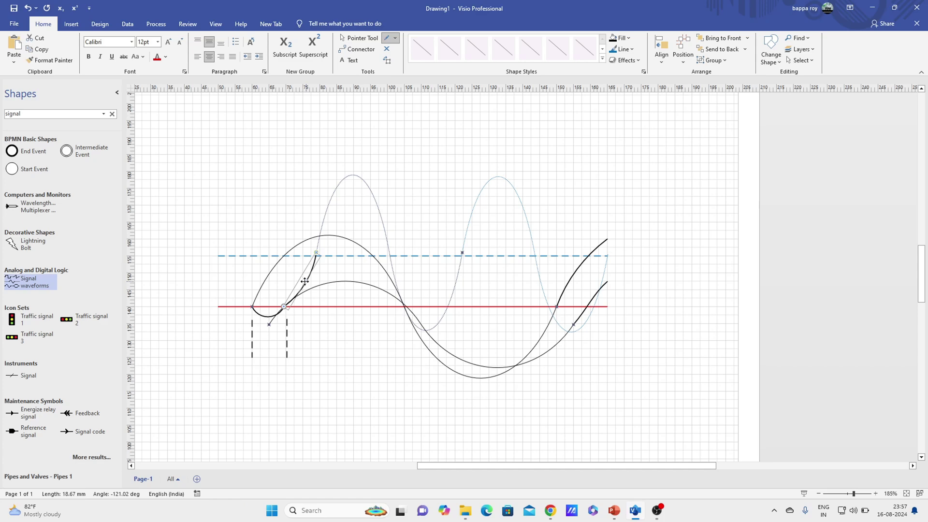
key(Escape)
drag(302, 280, 308, 275)
key(Escape)
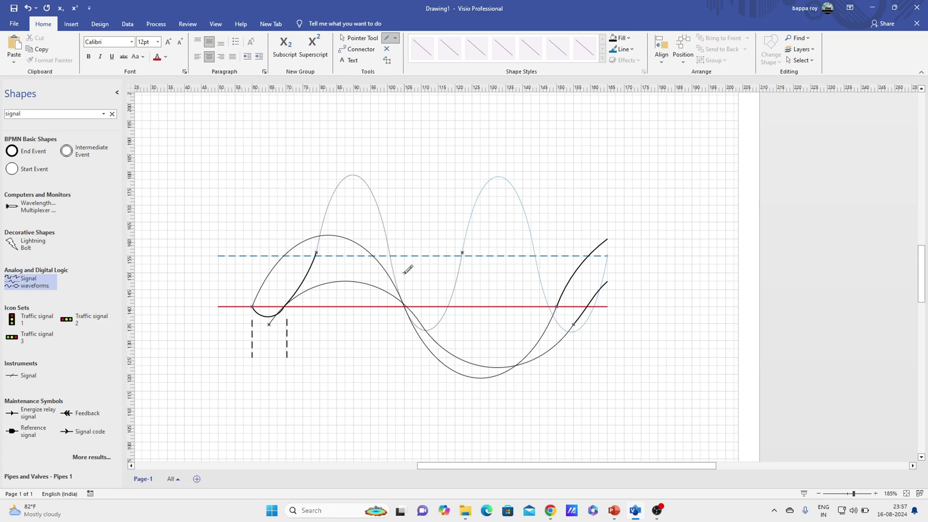
click(307, 273)
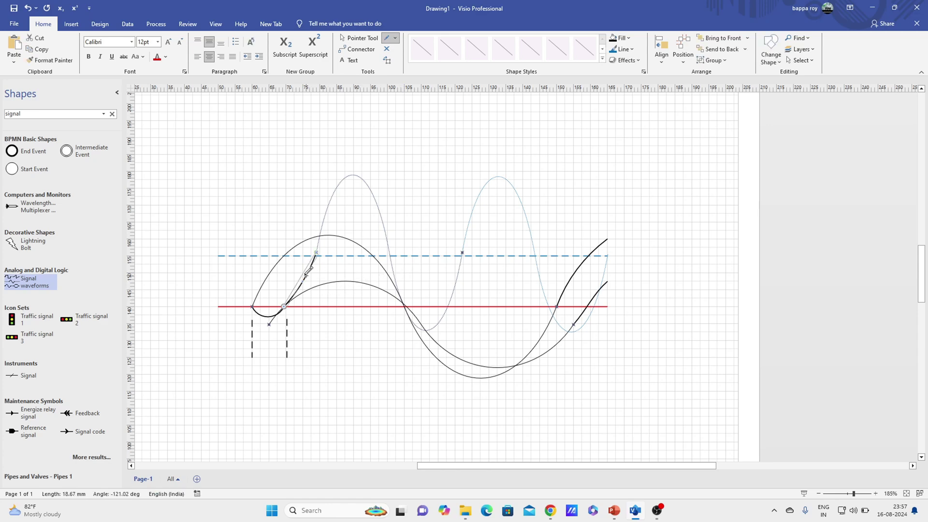
Step: Zoom in and reshape the rising curve and the small arc's dip
click(860, 494)
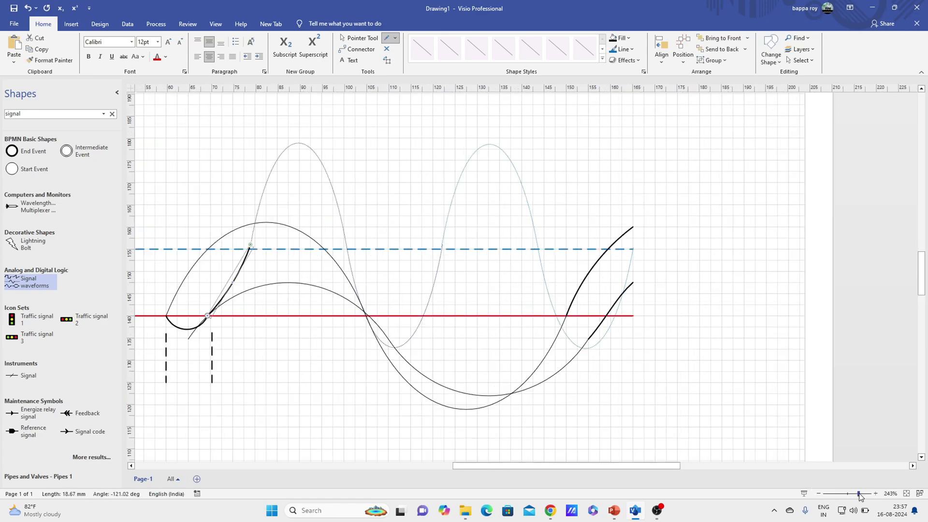
click(865, 494)
drag(637, 465, 569, 465)
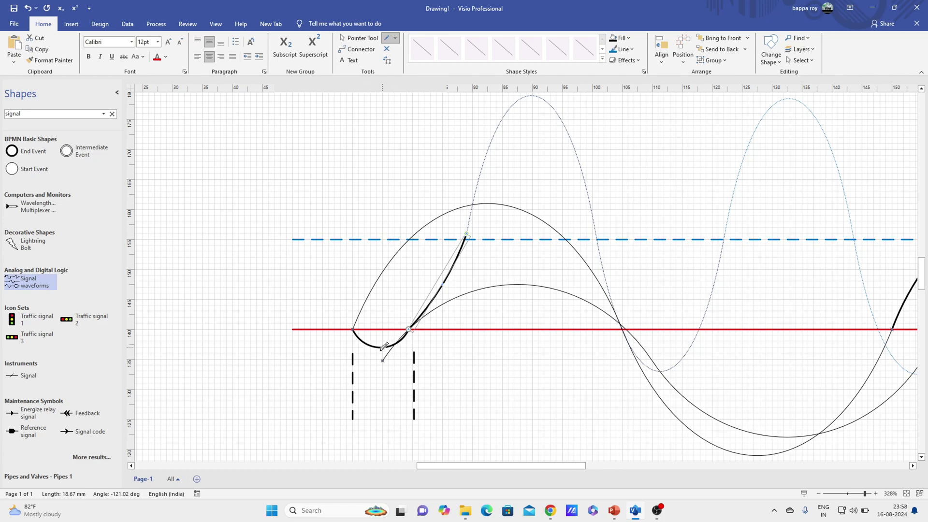
drag(384, 347, 383, 347)
double_click(380, 346)
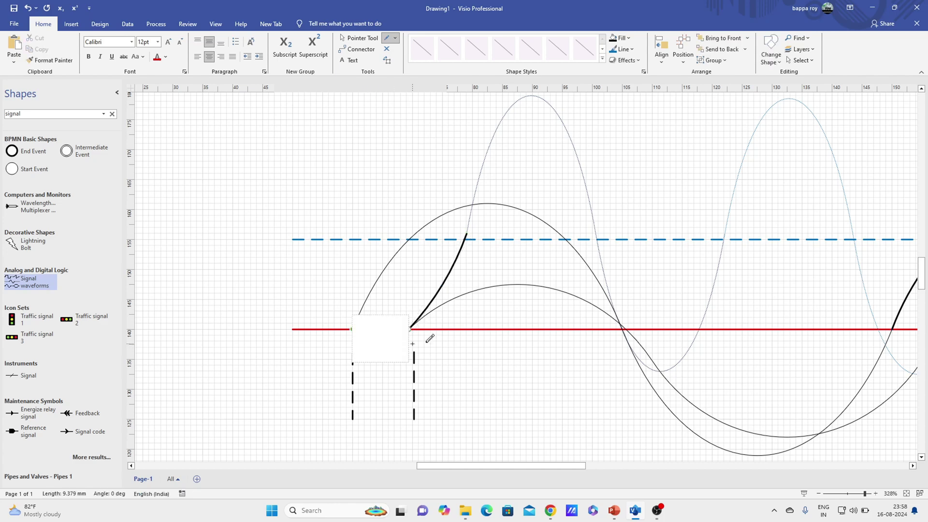
click(360, 39)
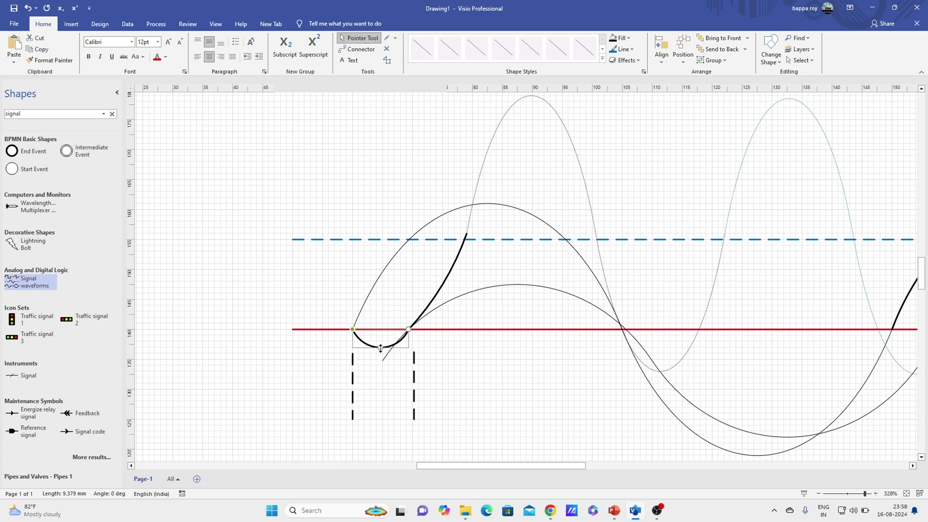
drag(381, 348, 381, 353)
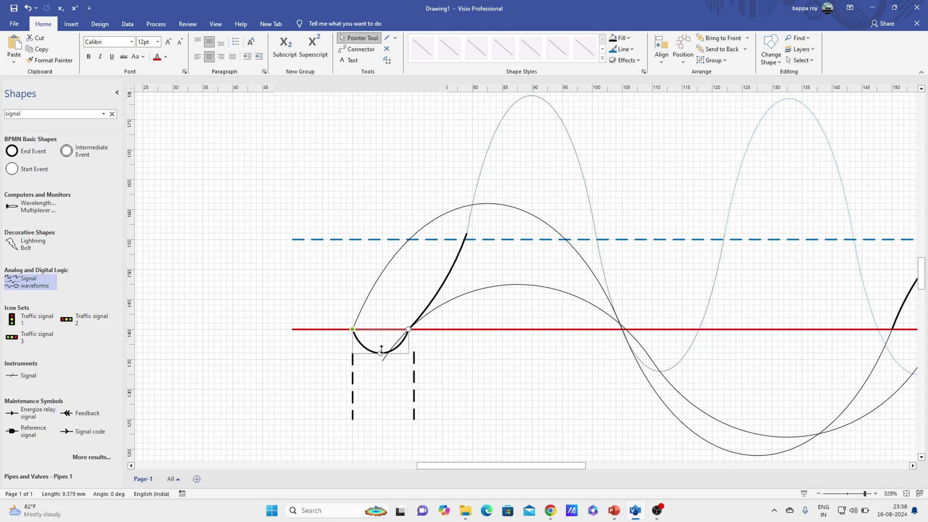
drag(379, 353, 376, 347)
Step: Delete the small arc below the axis and select the rising curve
click(435, 344)
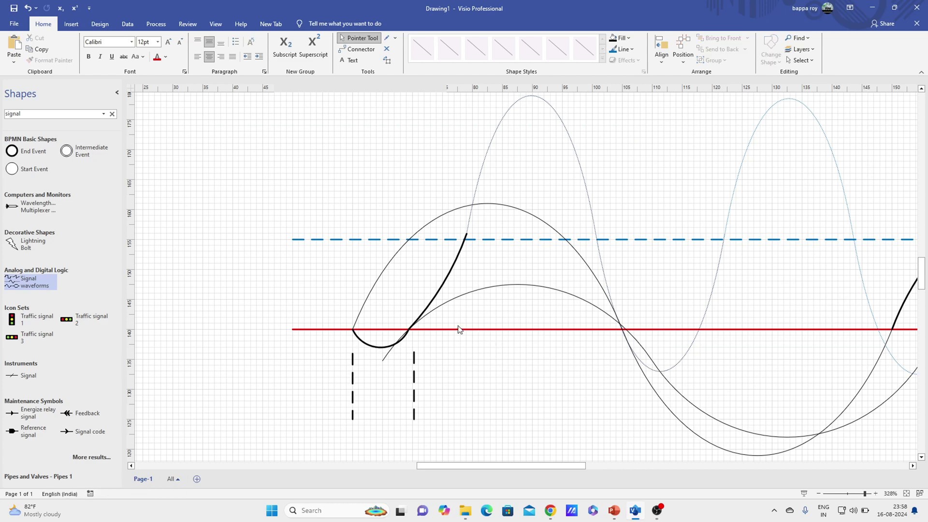
click(407, 338)
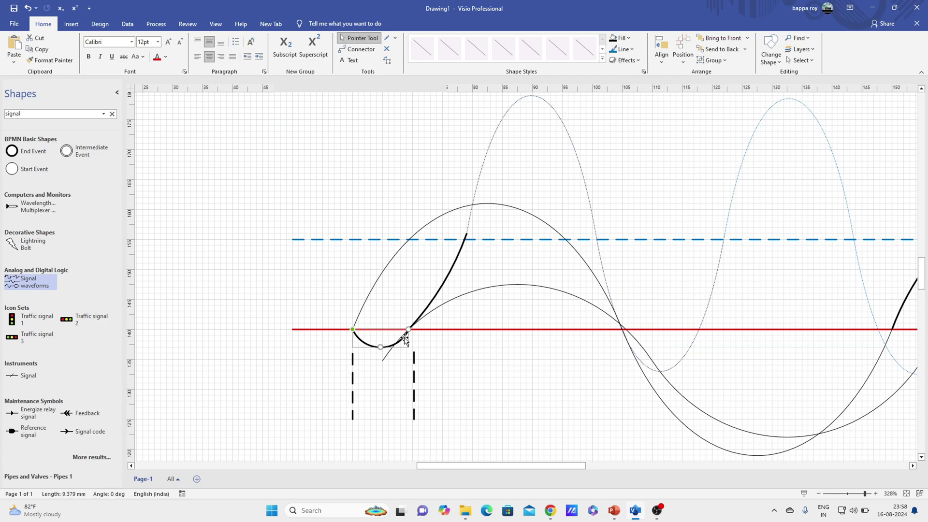
key(Delete)
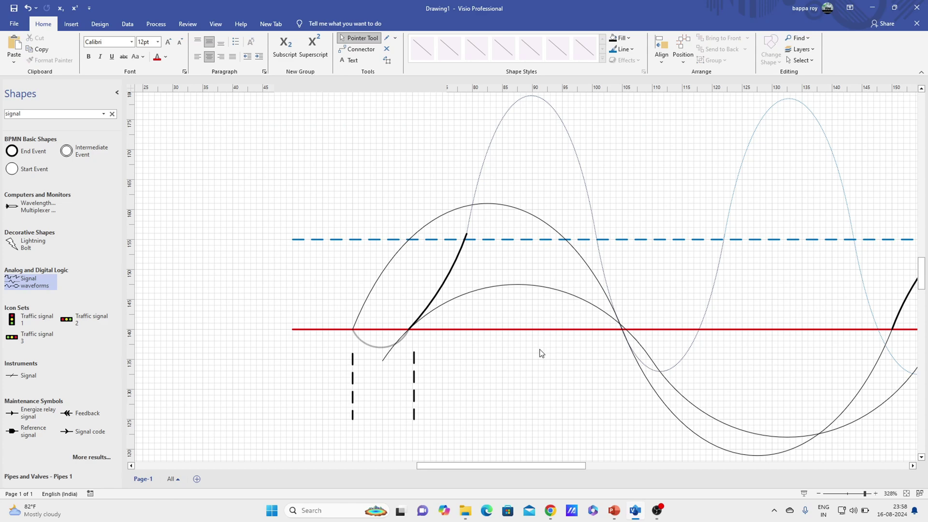
click(461, 260)
click(630, 52)
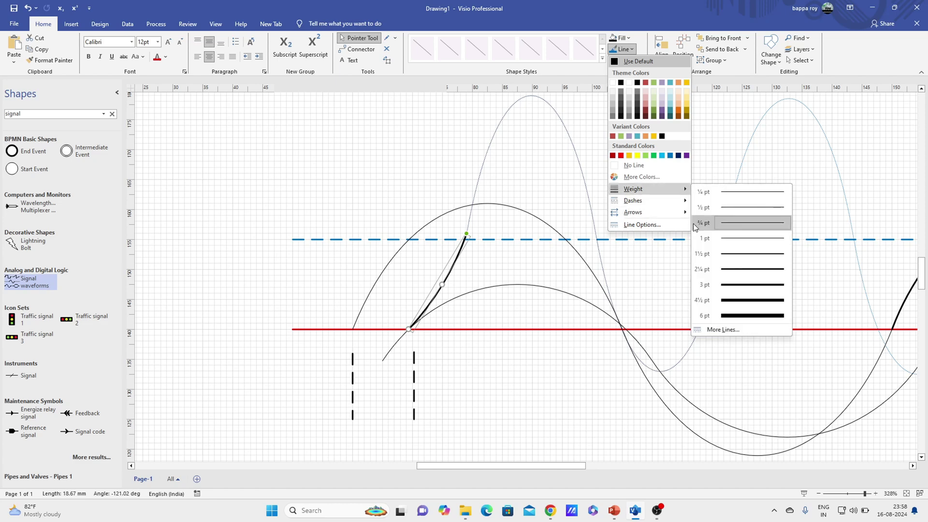
mouse_move(632, 201)
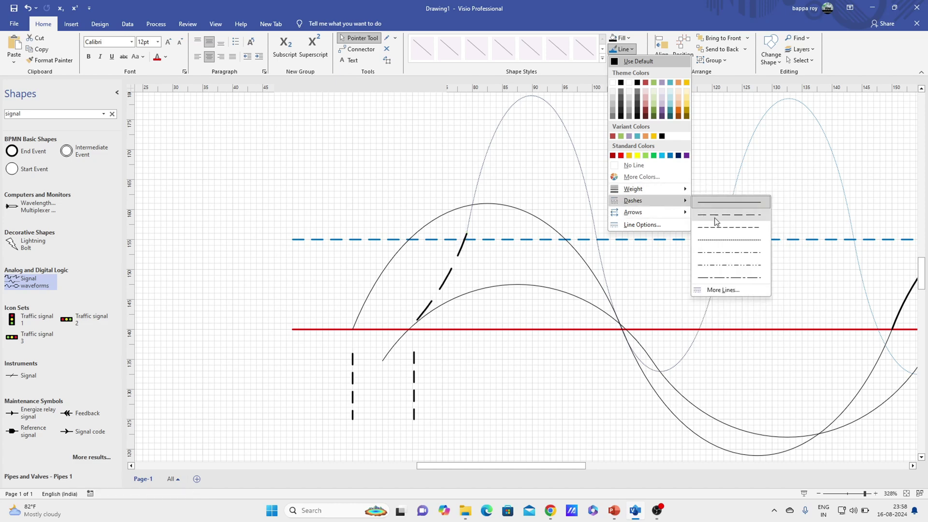
Step: Make the rising curve dashed with a ¼ pt weight
click(728, 240)
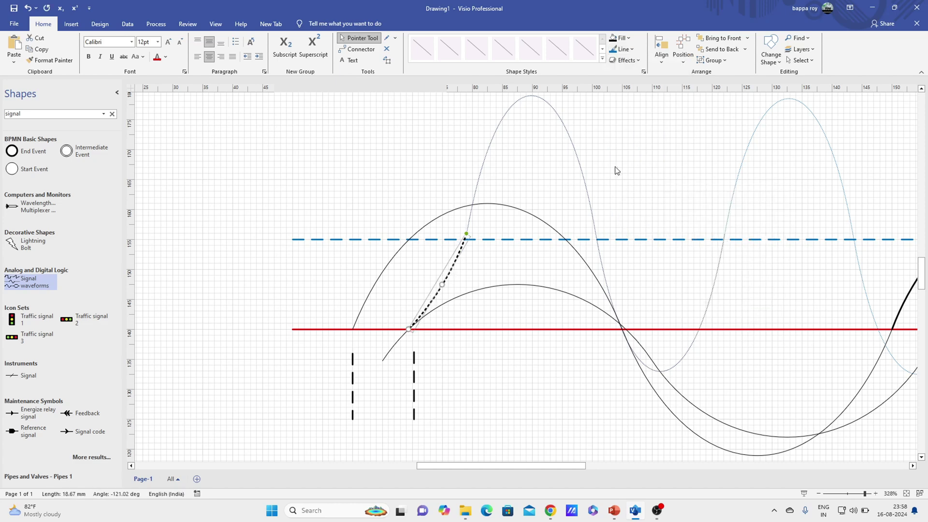
click(630, 52)
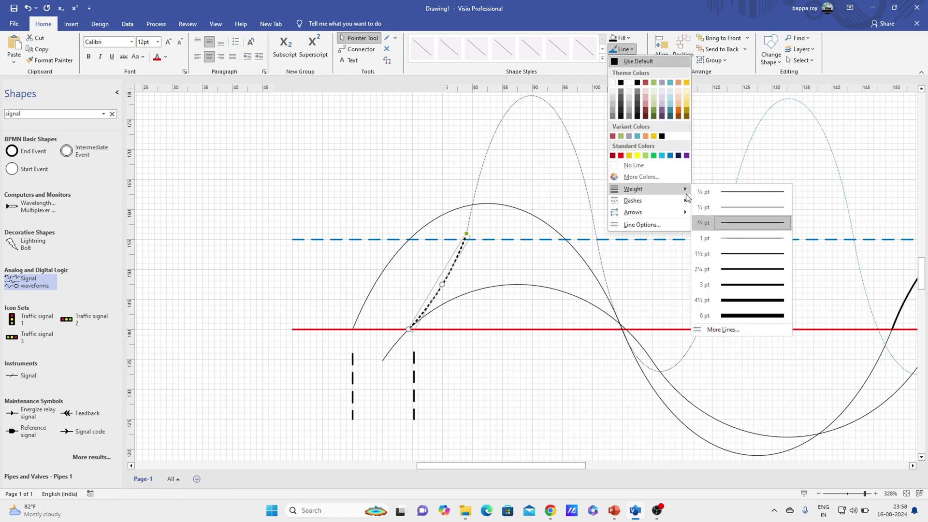
mouse_move(634, 189)
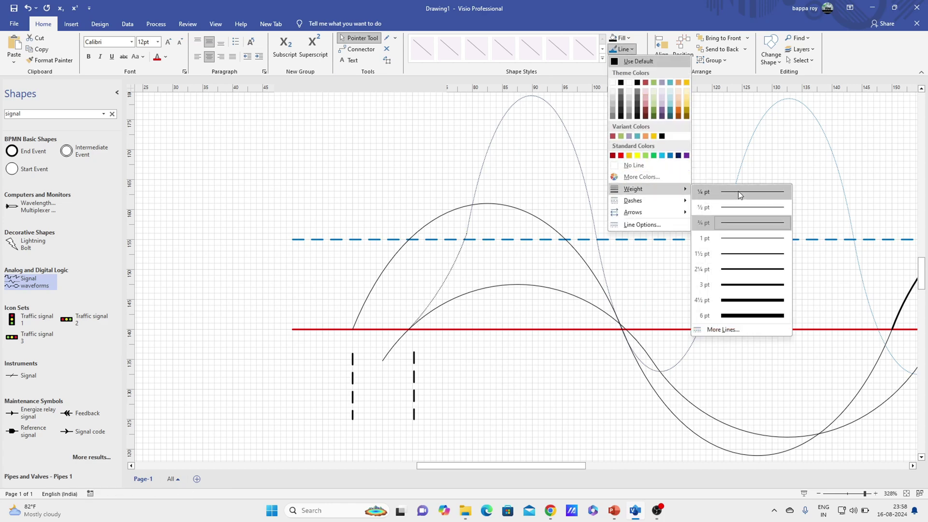
click(738, 191)
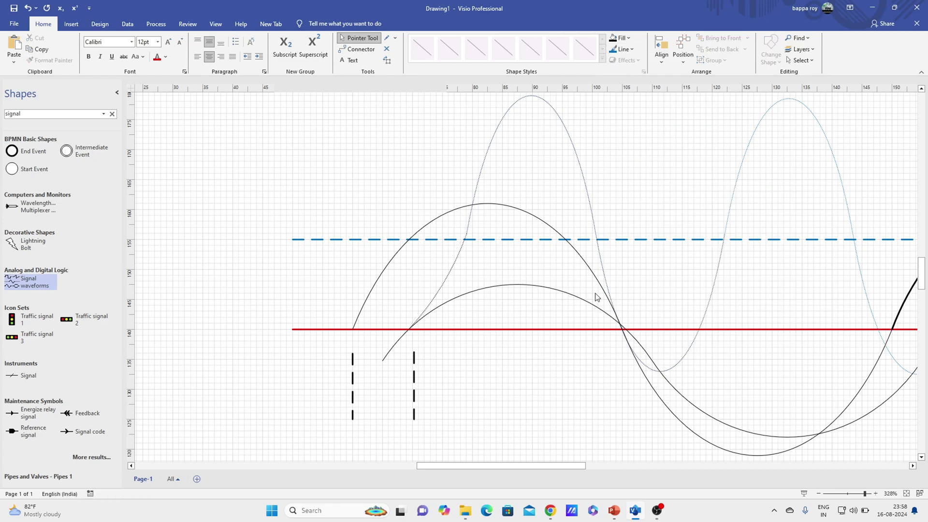
Step: Bend the connecting line and snap its end onto the red axis crossing
click(439, 296)
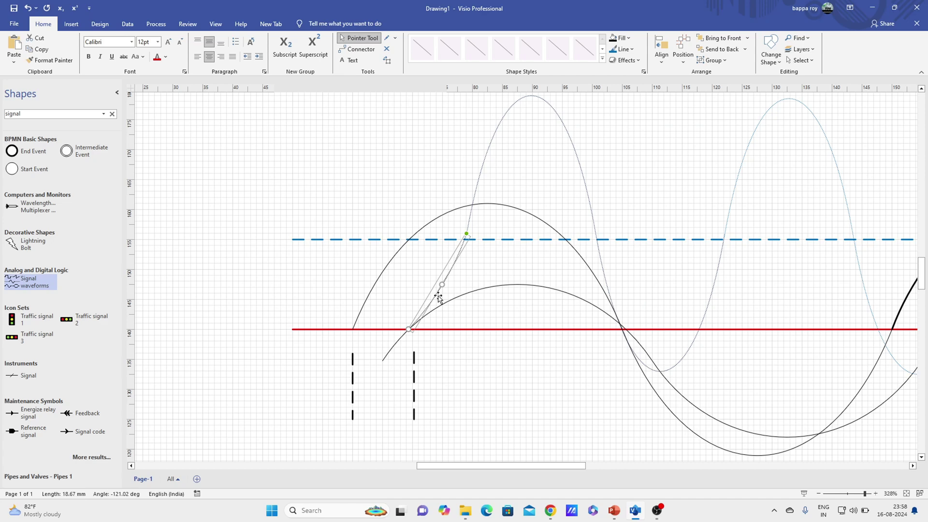
drag(441, 288, 444, 287)
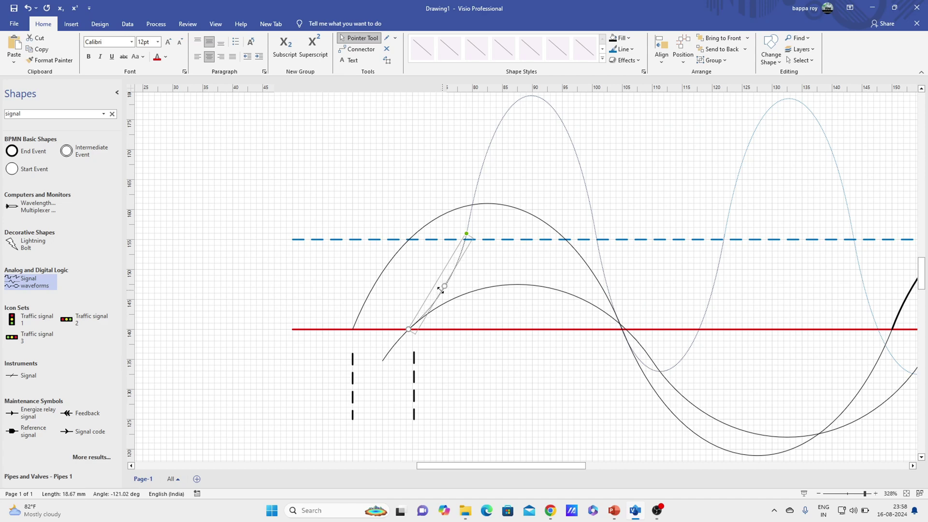
click(496, 274)
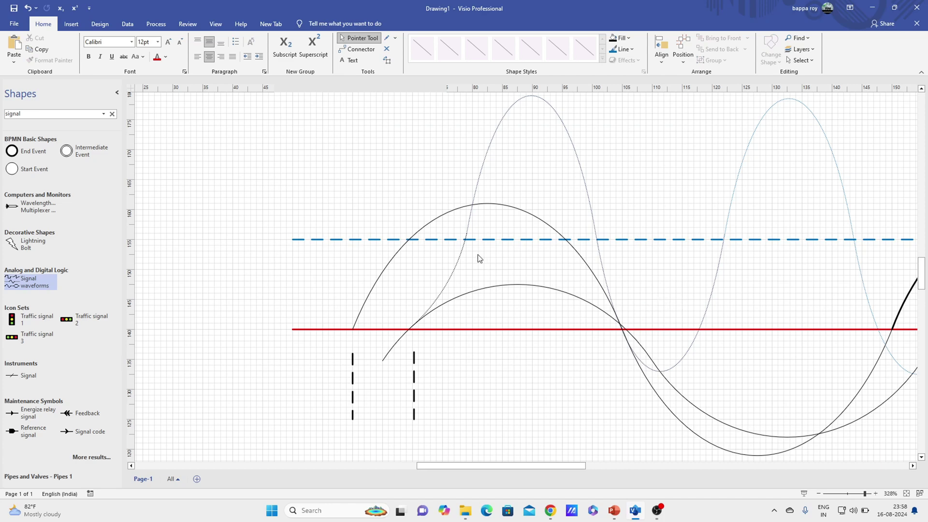
click(420, 319)
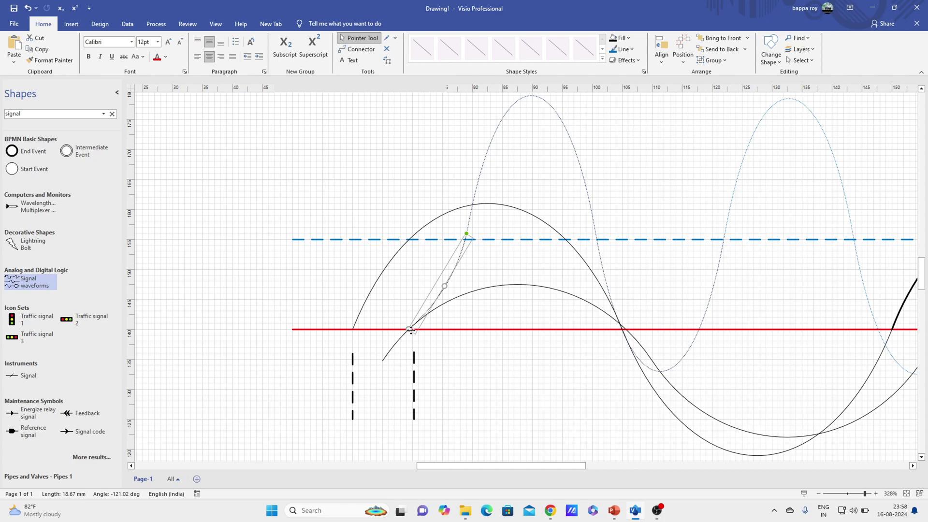
drag(411, 330, 415, 331)
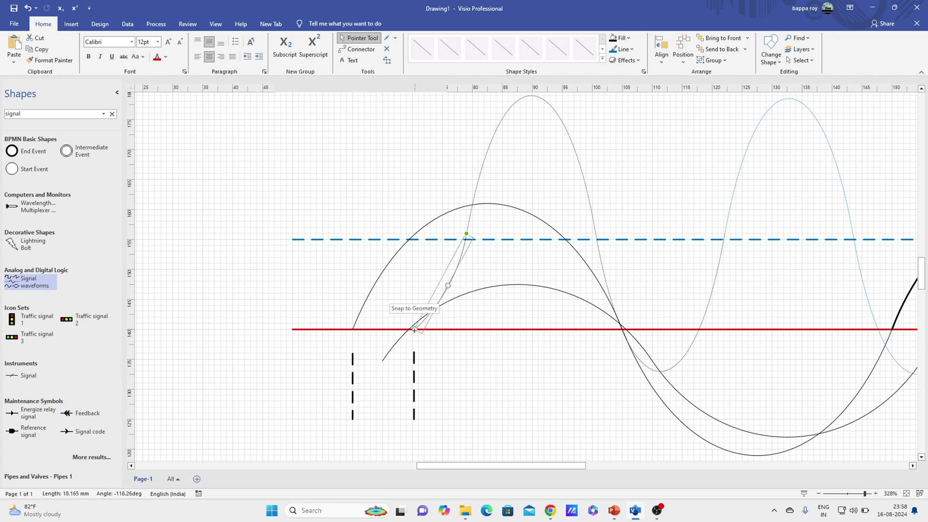
drag(414, 332, 415, 331)
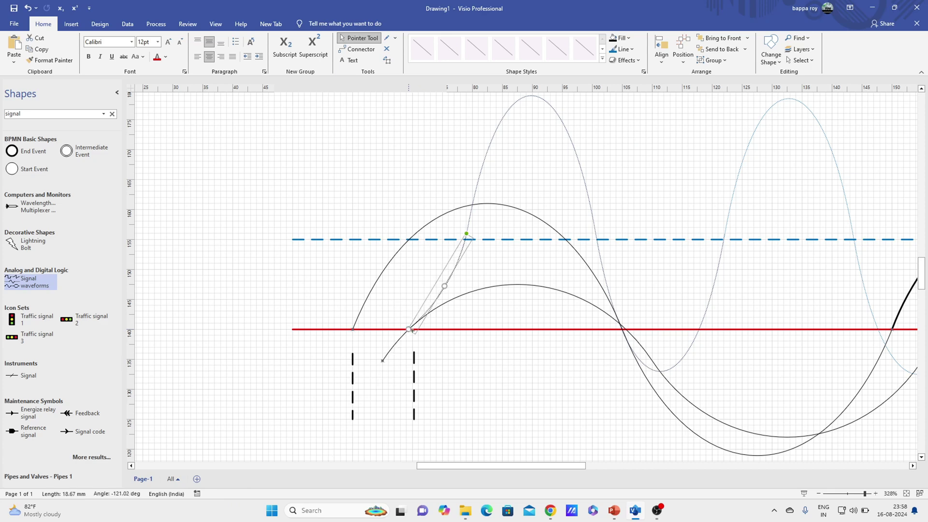
click(493, 268)
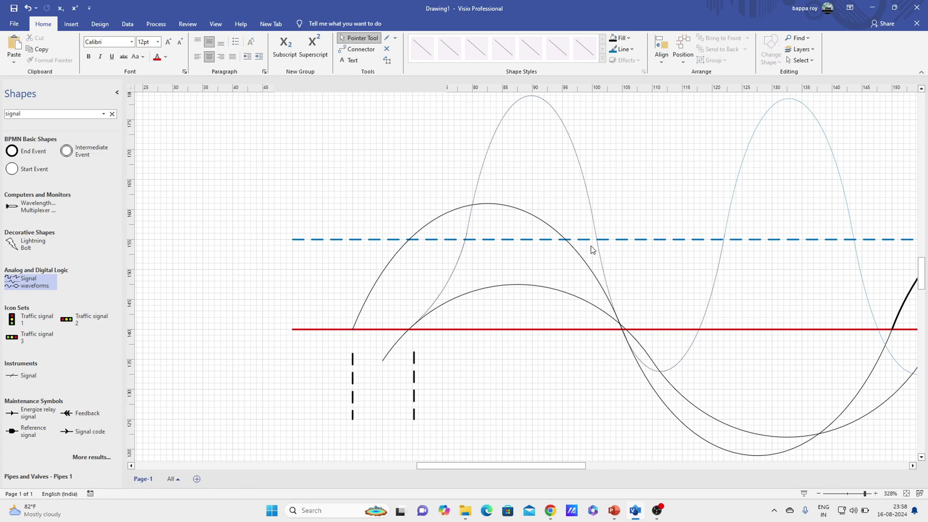
Step: Pencil-draw an arc below the red axis between the two arch start points
click(876, 494)
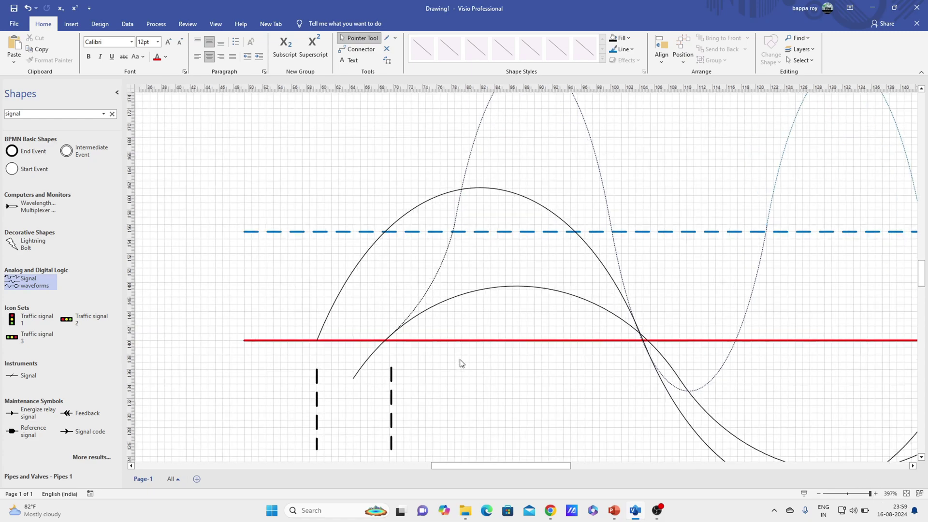
click(396, 38)
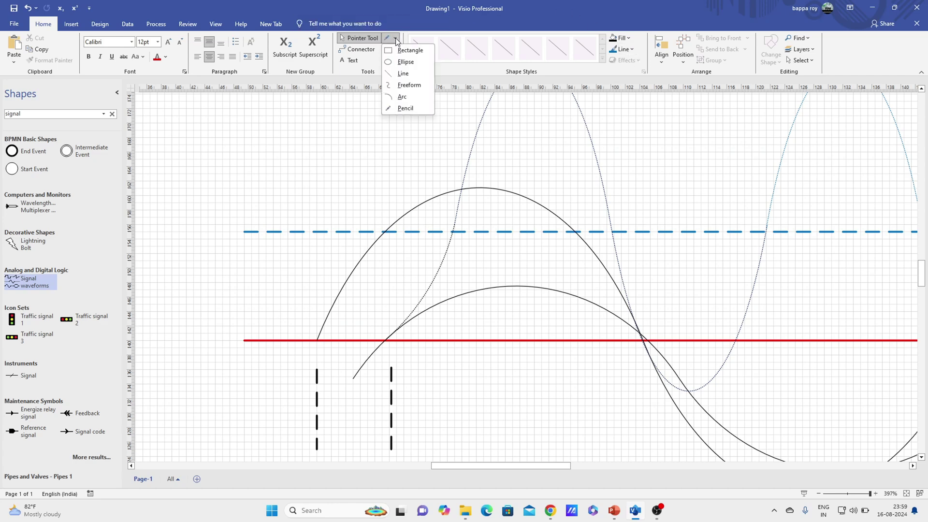
click(404, 109)
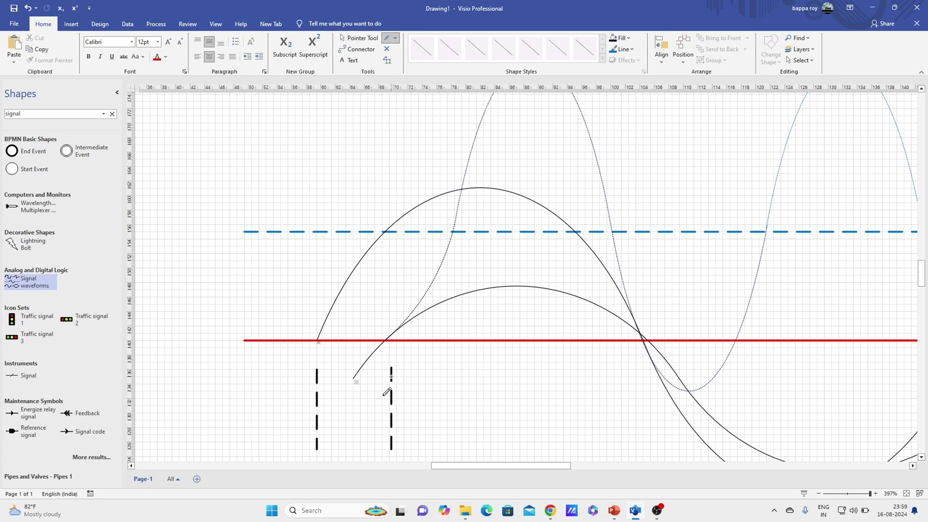
click(317, 340)
mouse_move(319, 338)
mouse_down()
mouse_move(343, 369)
mouse_move(382, 356)
mouse_move(387, 341)
mouse_up()
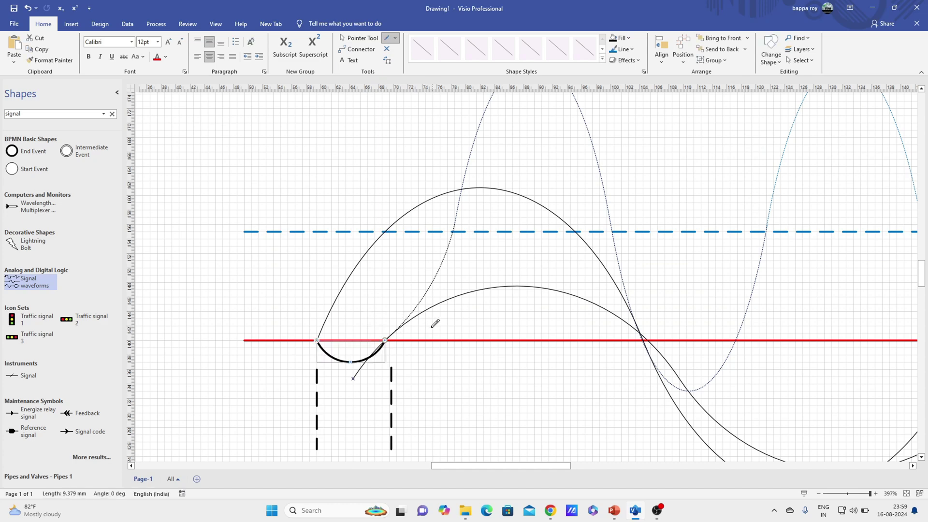
Step: Give the dip a dotted style and ¼ pt weight, then zoom out
click(625, 48)
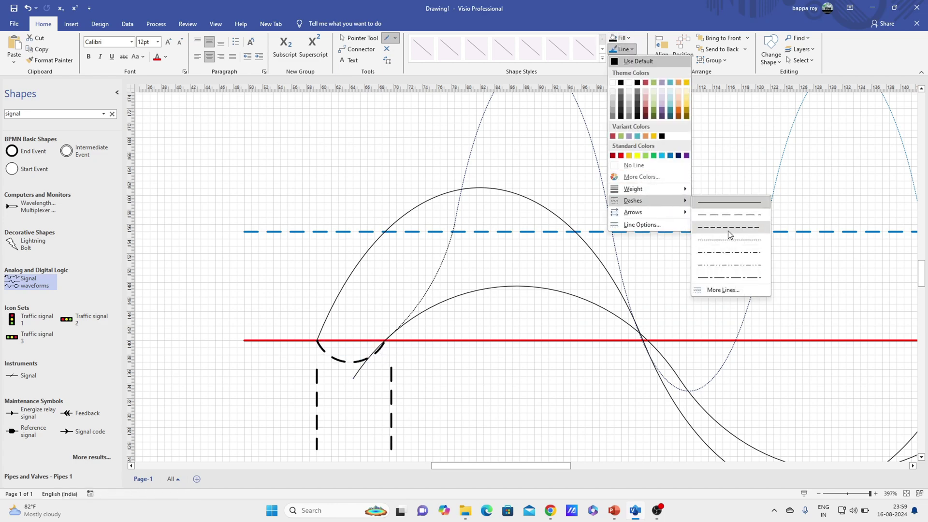
click(728, 236)
click(625, 49)
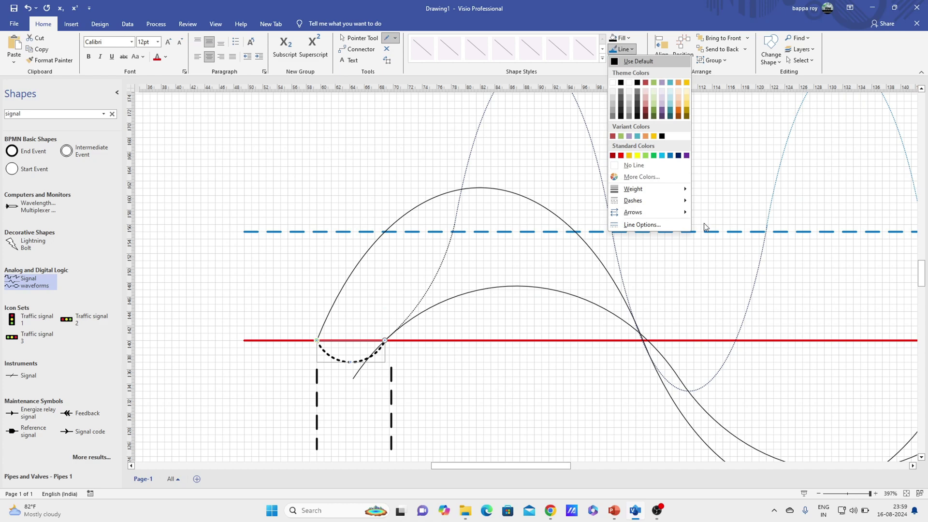
mouse_move(633, 189)
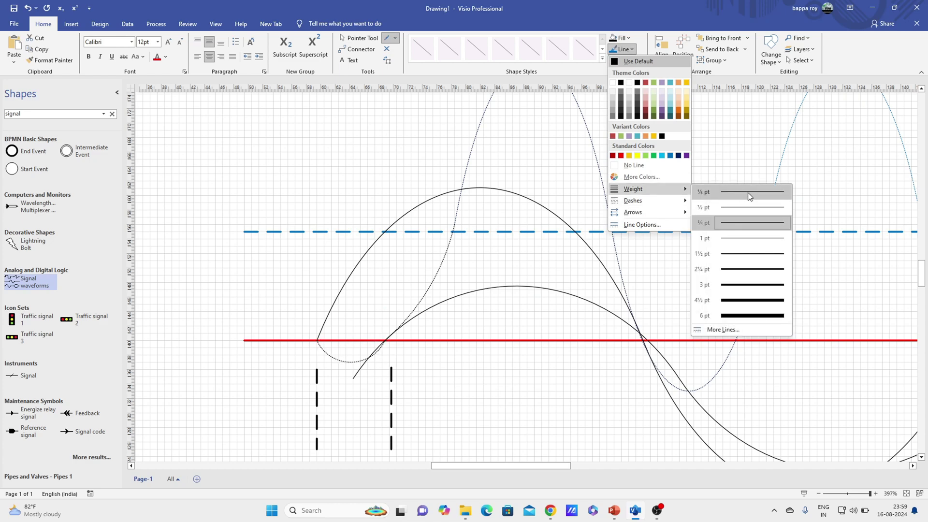
click(748, 192)
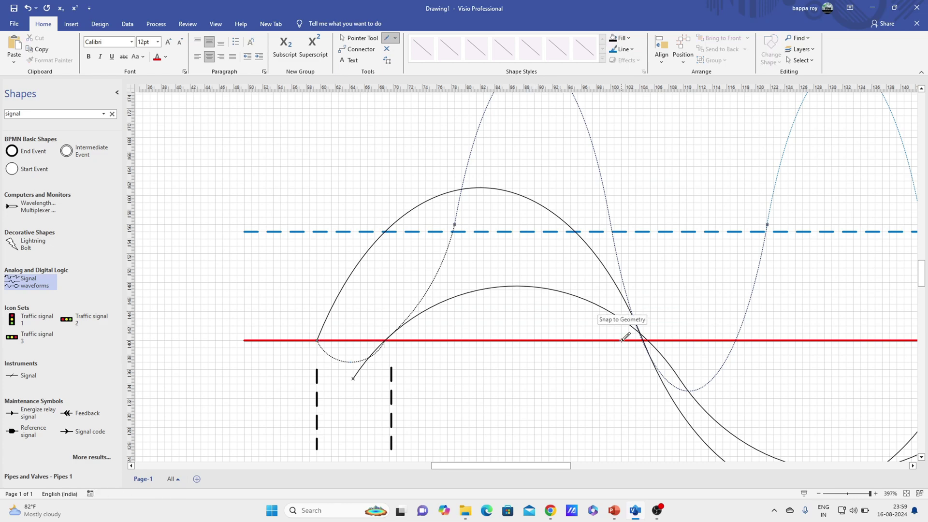
click(864, 494)
drag(863, 494, 858, 494)
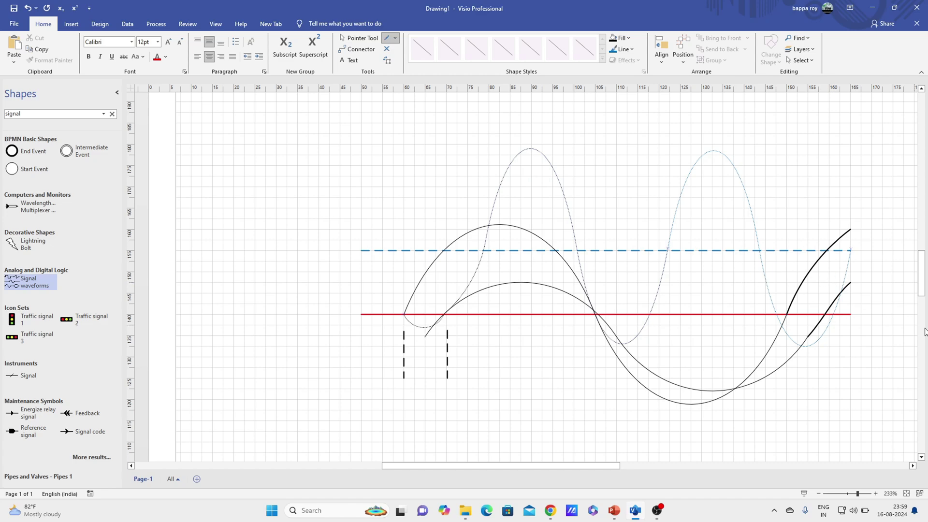
Step: Set the upper and lower heavy right-hand wave ends to ¼ pt weight
click(866, 493)
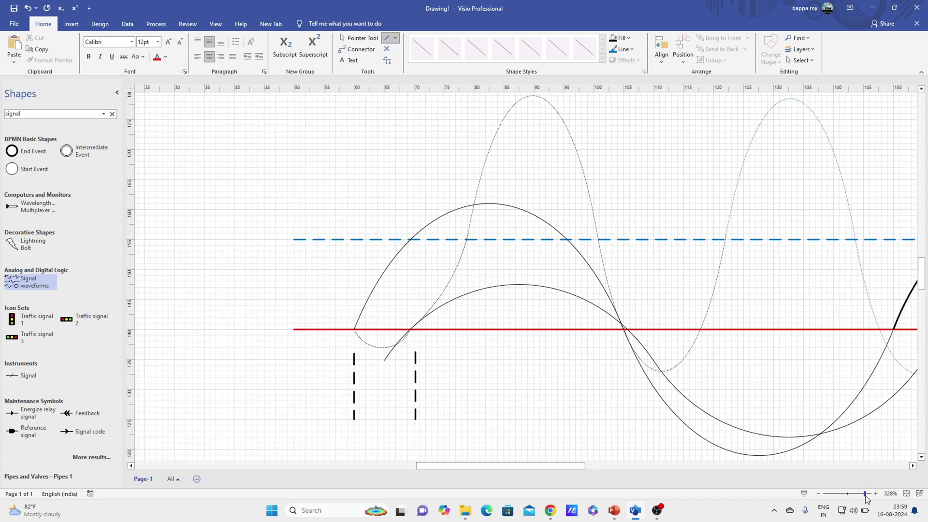
drag(564, 469, 644, 478)
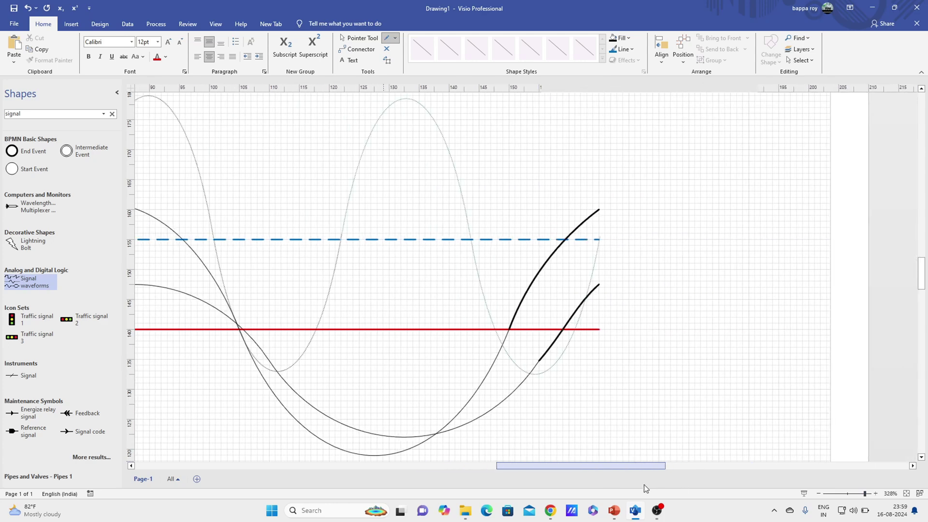
click(362, 38)
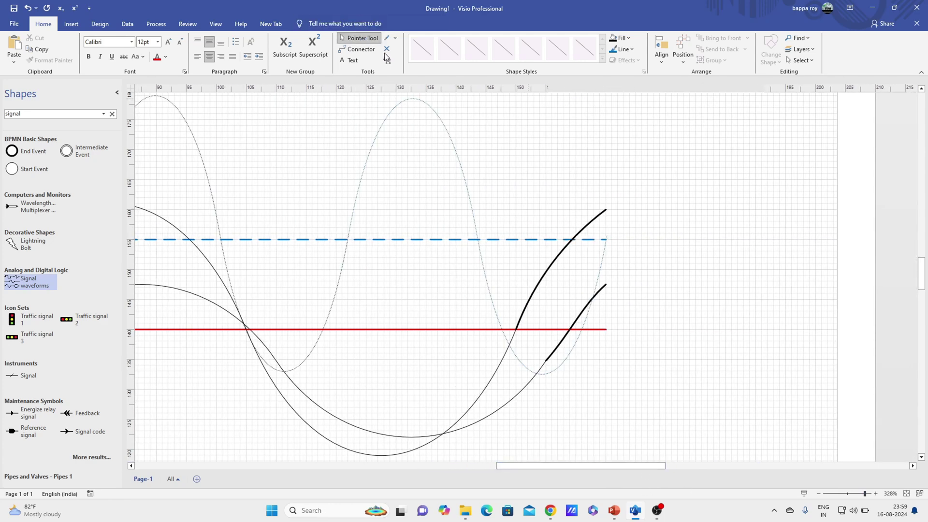
click(584, 229)
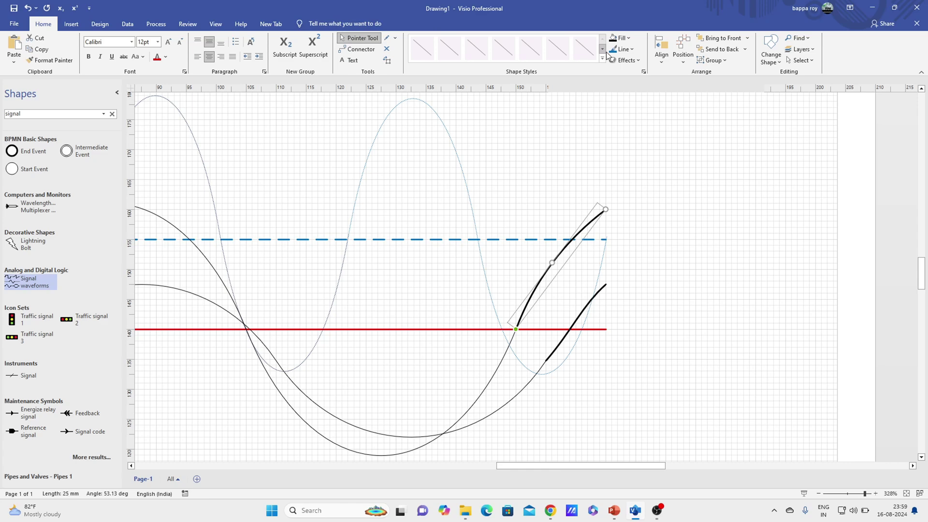
click(631, 48)
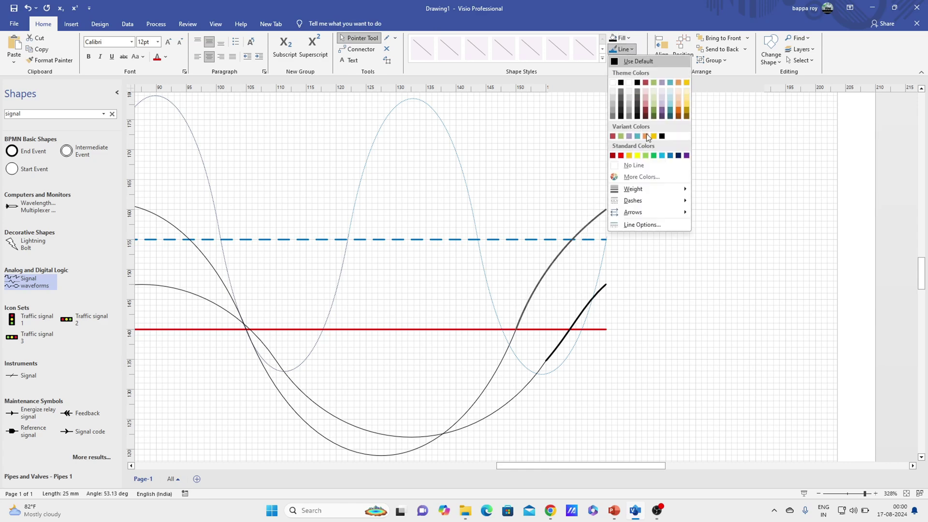
mouse_move(633, 189)
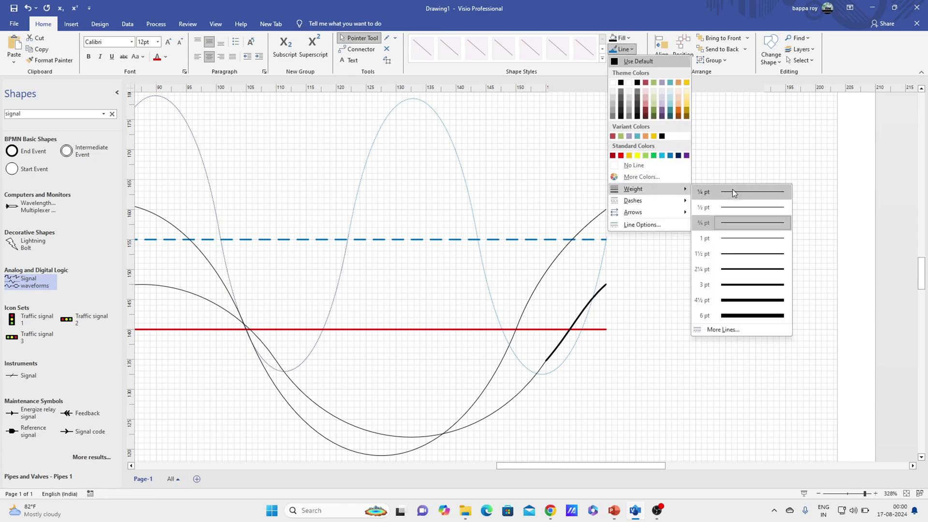
click(732, 191)
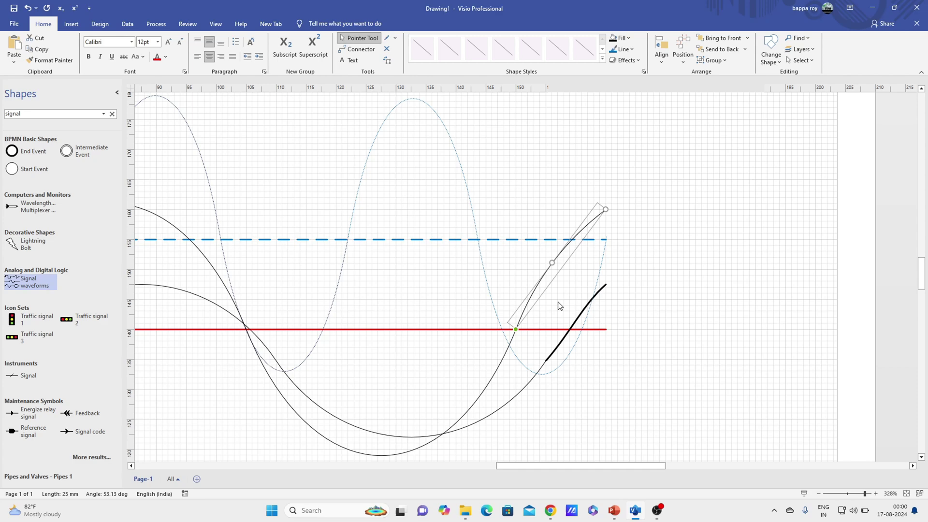
click(581, 312)
click(631, 49)
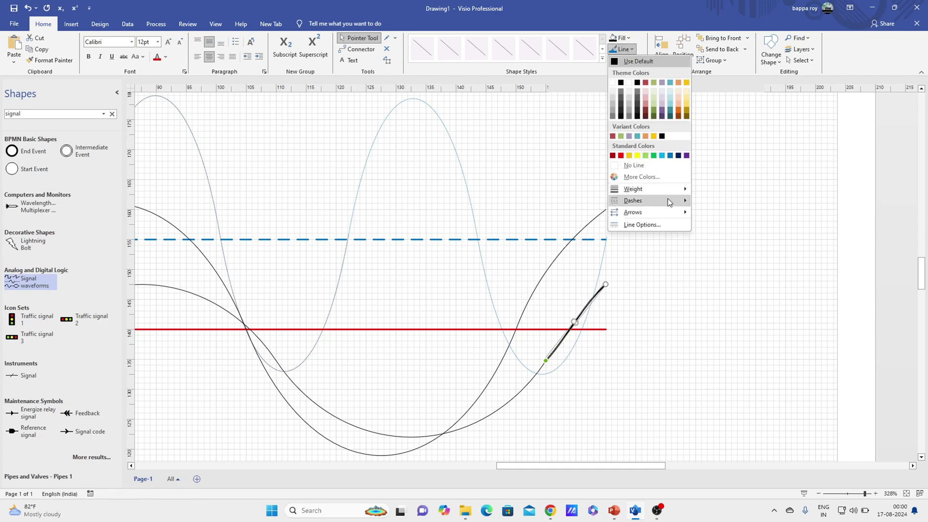
mouse_move(633, 189)
click(746, 188)
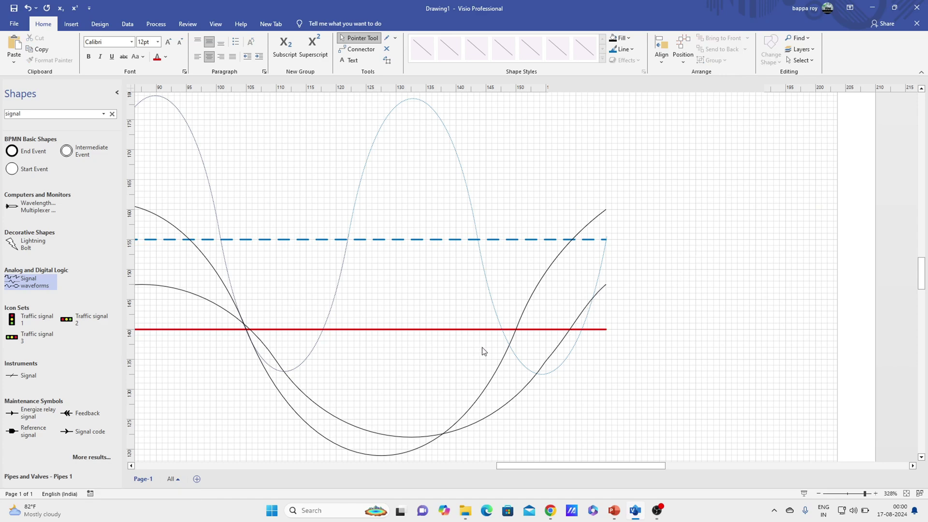
drag(643, 468, 553, 462)
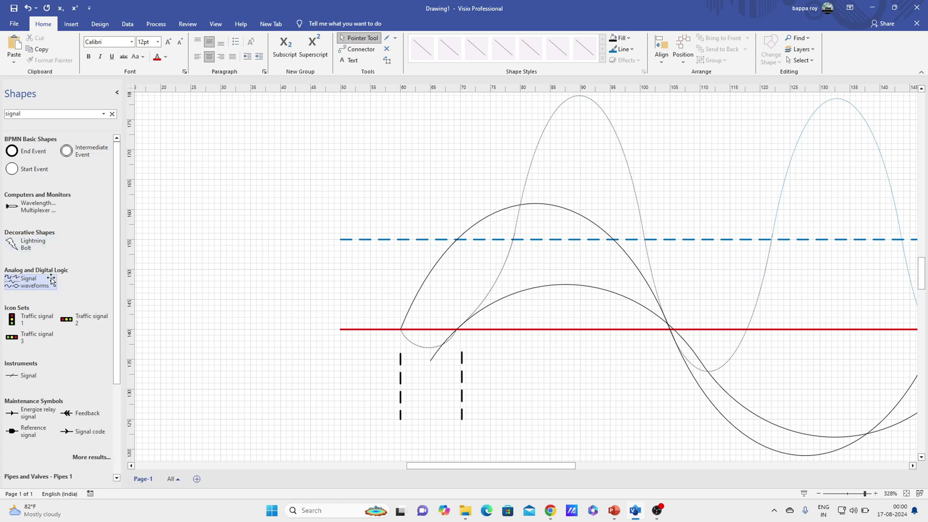
Step: Place a signal waveform shape, set its type to Sine Wave, and widen it
drag(53, 279, 256, 164)
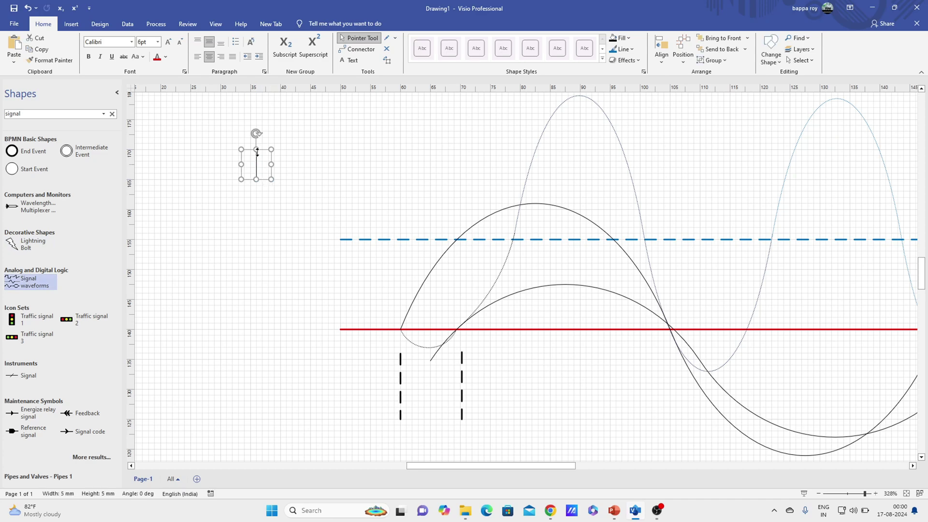
right_click(265, 156)
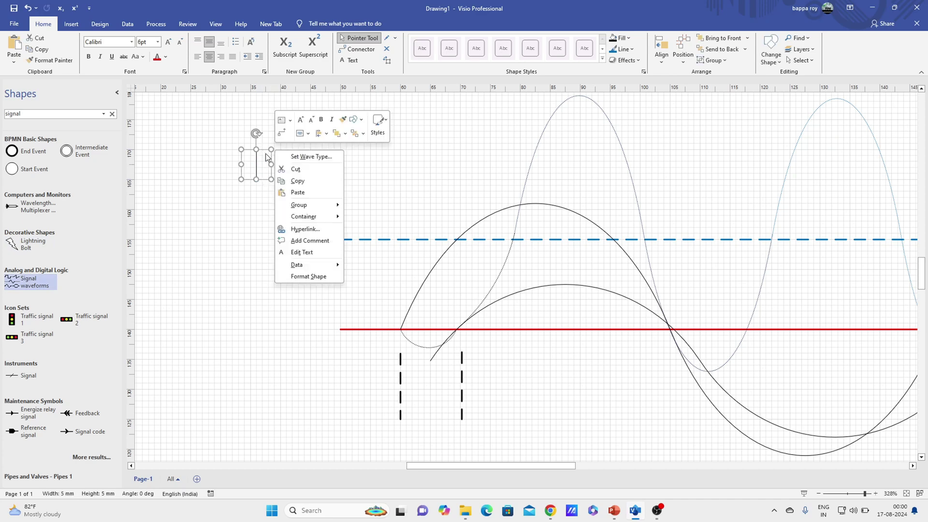
click(324, 158)
click(543, 234)
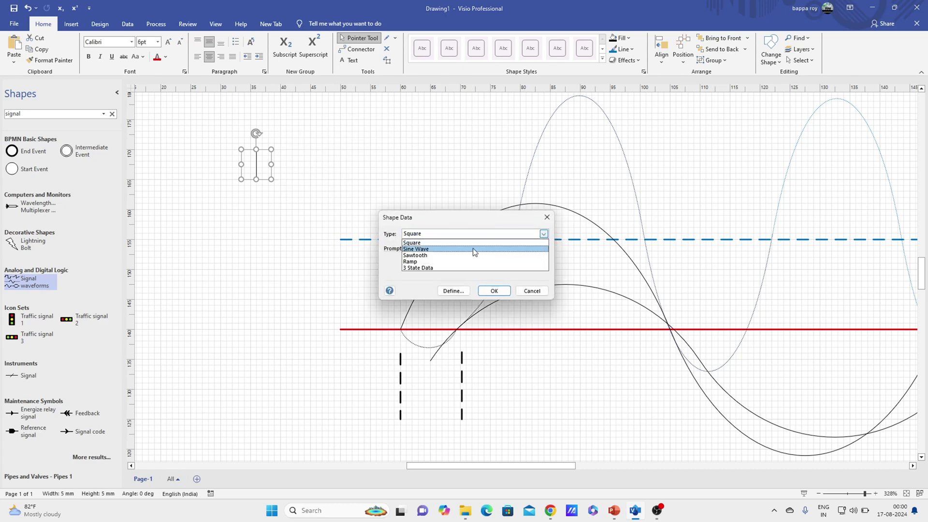
click(421, 246)
click(494, 291)
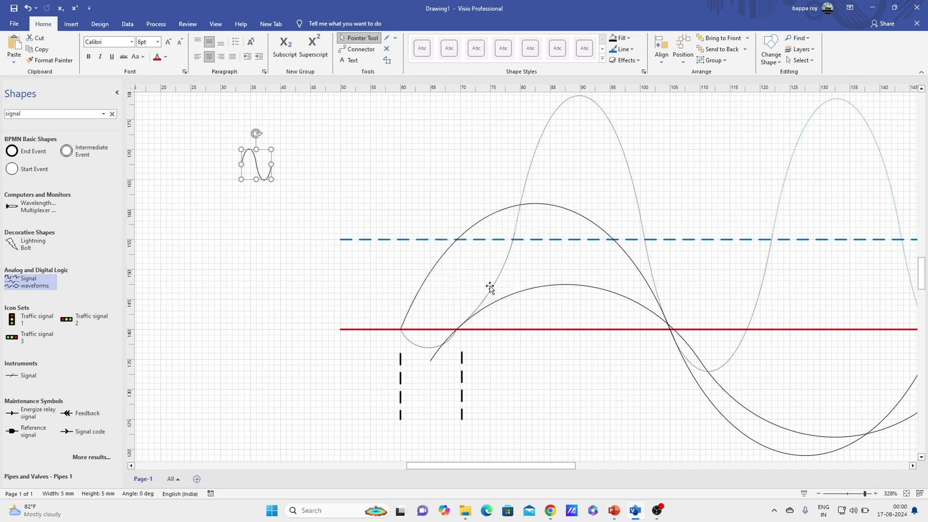
drag(271, 164, 328, 167)
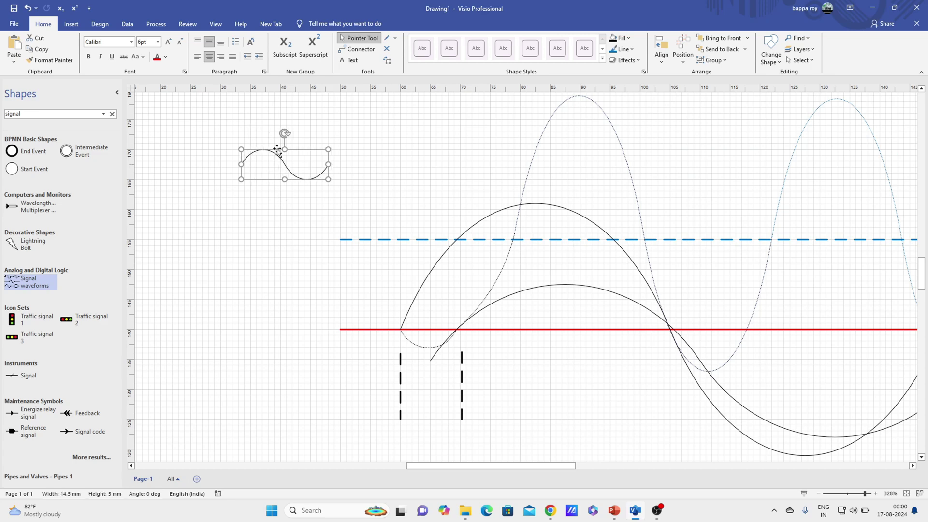
Step: Swap the small shape for a sine waveform through Change Shape
right_click(332, 149)
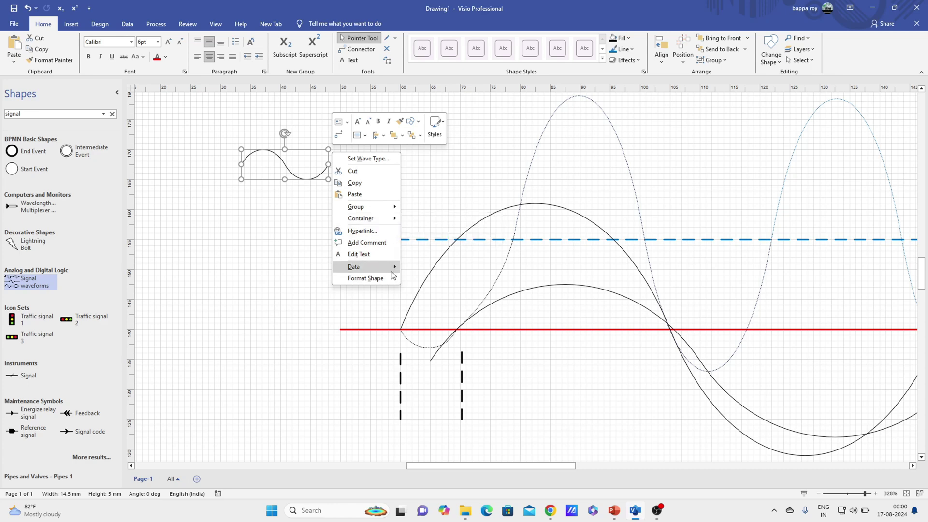
mouse_move(362, 267)
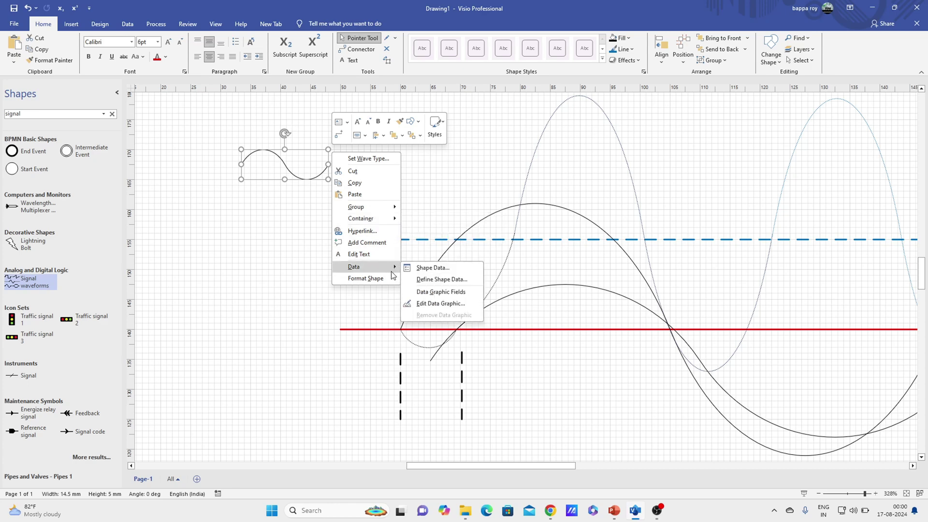
key(Escape)
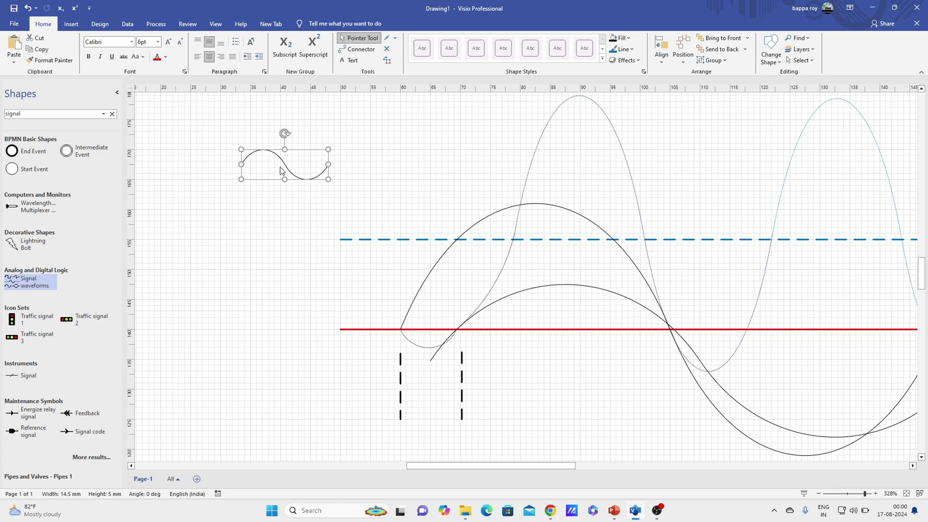
key(Escape)
click(287, 167)
click(779, 63)
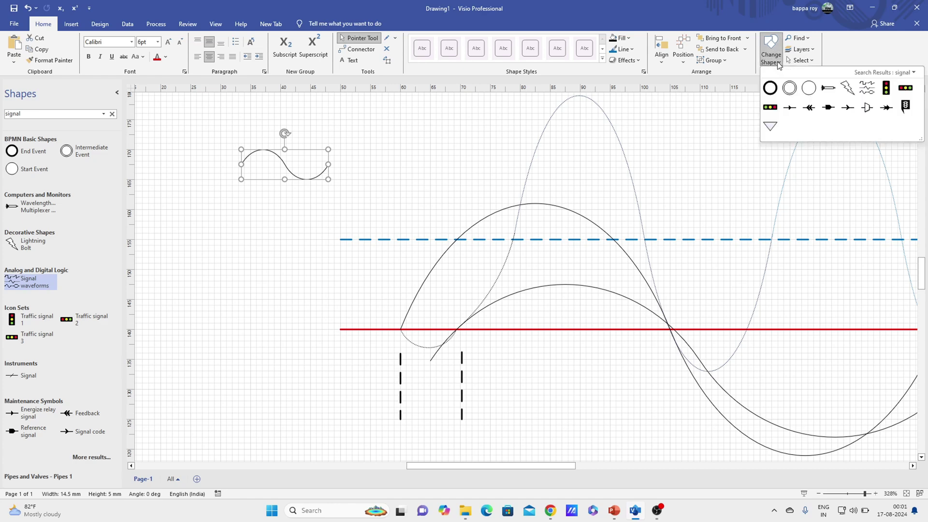
click(873, 94)
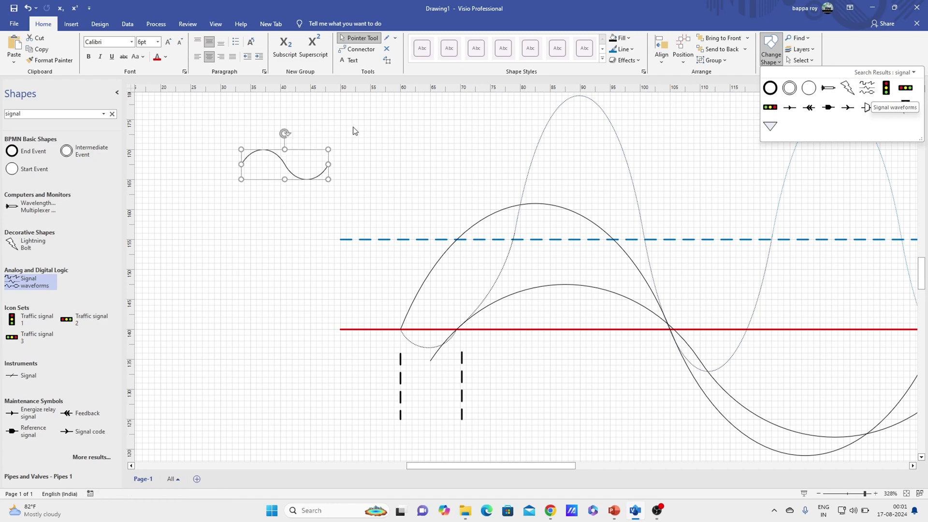
click(300, 154)
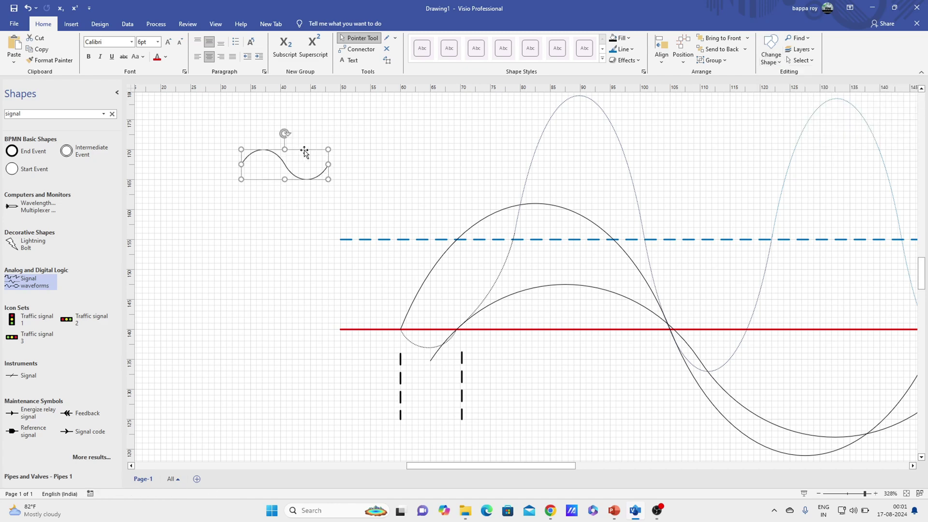
click(274, 154)
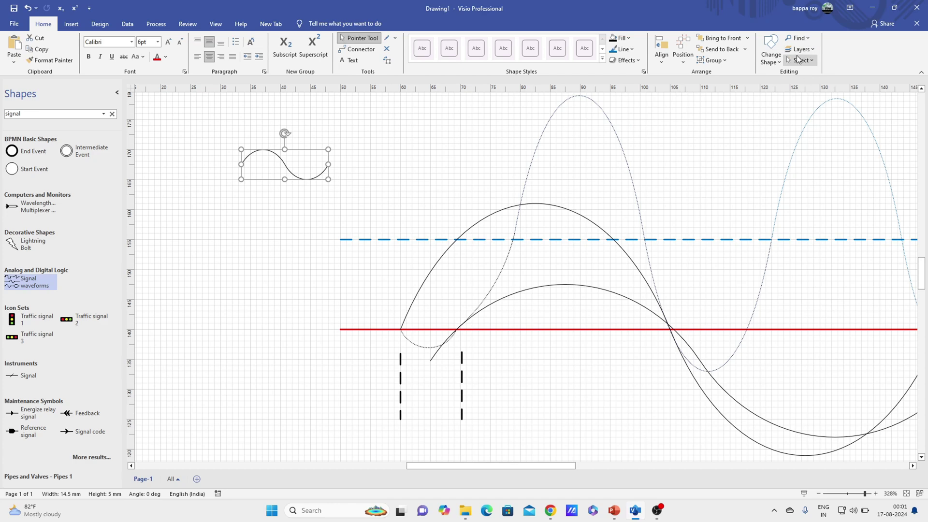
click(771, 58)
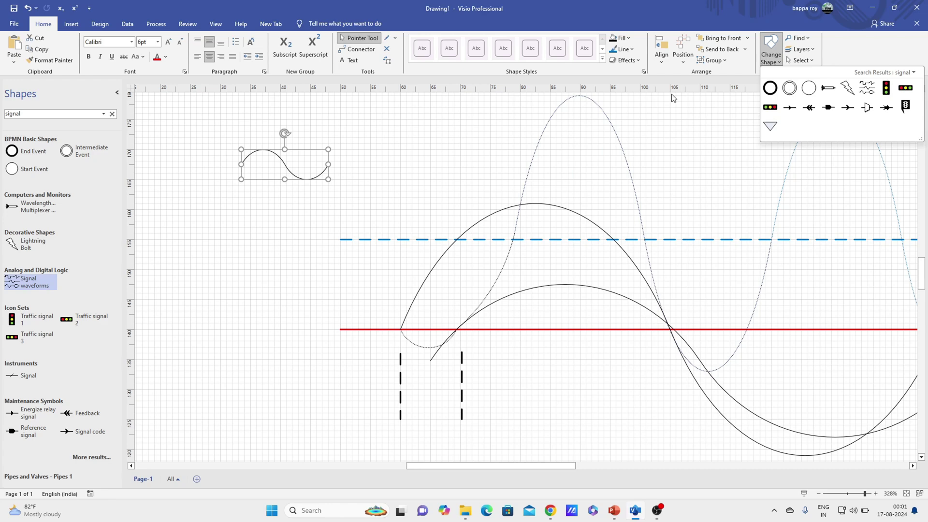
Step: Drop an Instruments Signal shape above the waveforms
click(361, 166)
click(24, 376)
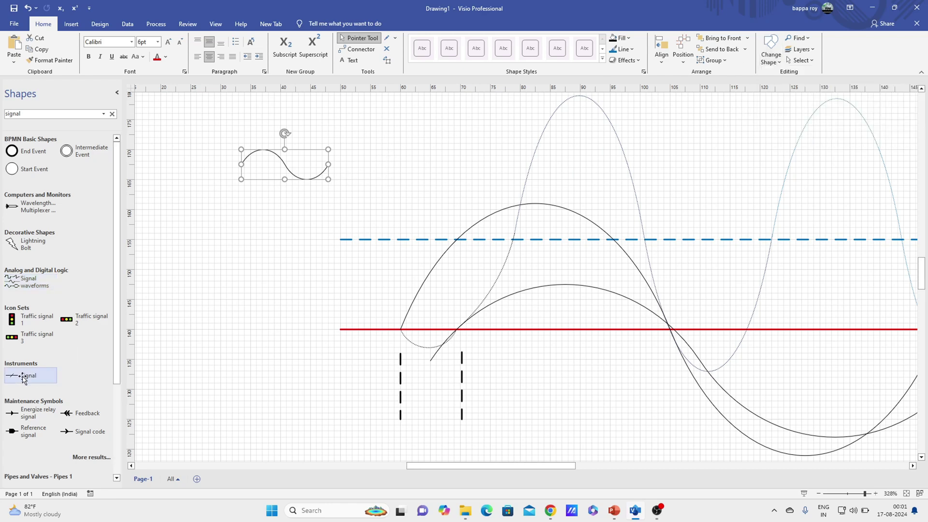
mouse_move(24, 376)
mouse_down()
mouse_move(490, 181)
mouse_move(432, 140)
mouse_up()
right_click(430, 140)
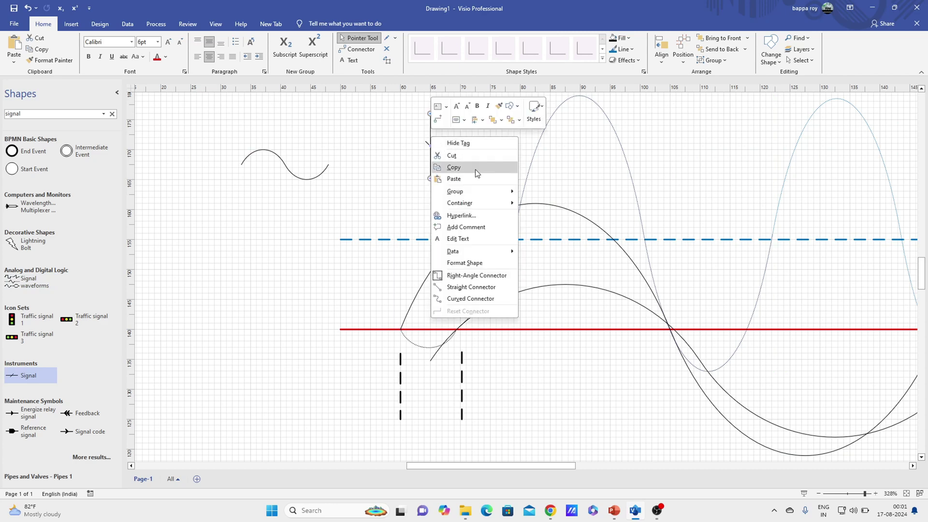
key(Escape)
click(396, 165)
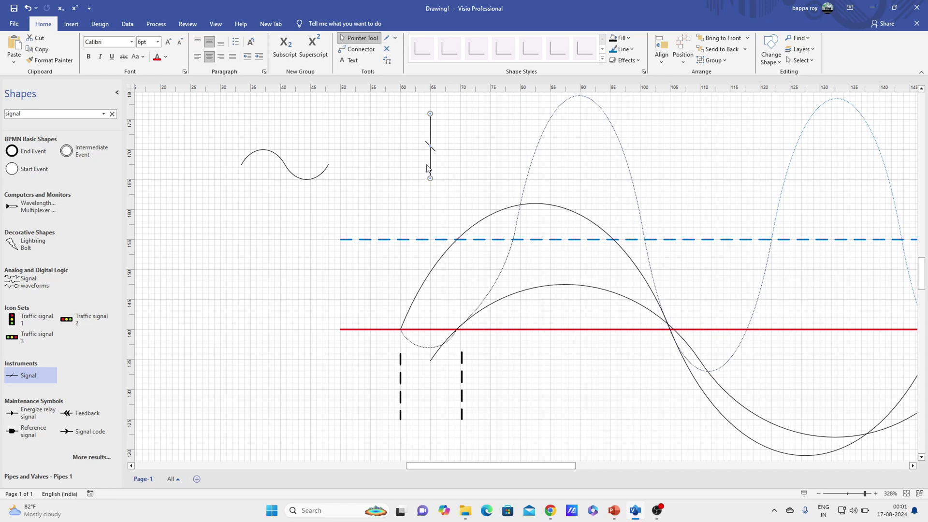
Step: Delete the vertical Signal line and the small sine curve
click(431, 155)
key(Delete)
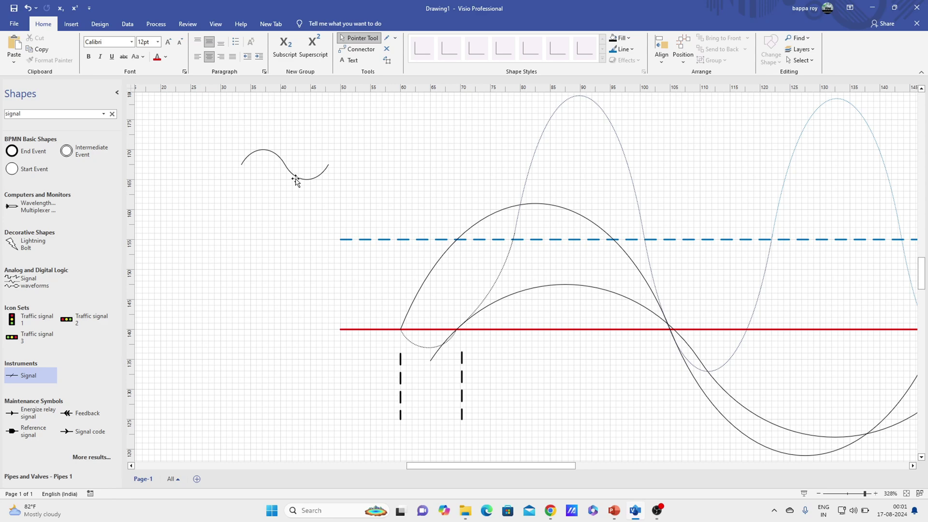
click(296, 179)
key(Delete)
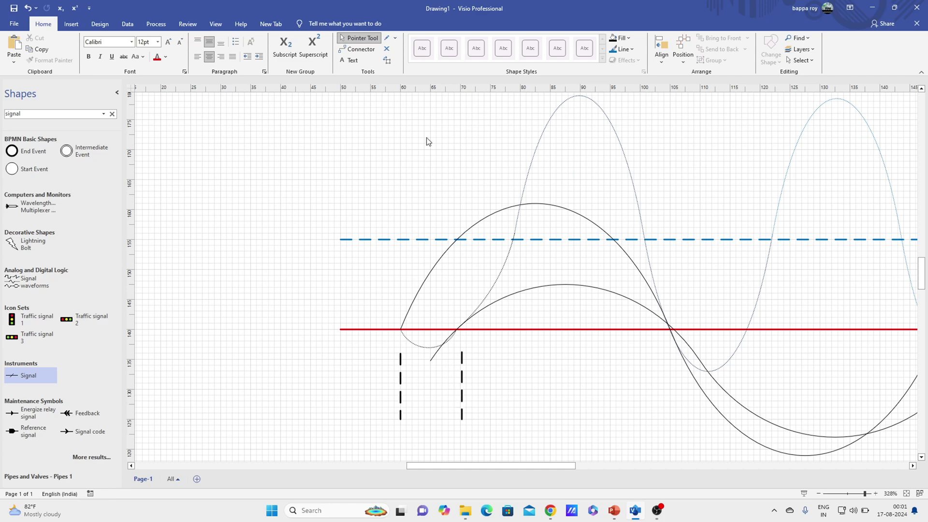
Step: Draw two short horizontal lines just outside the left and right dashed lines
click(633, 53)
mouse_move(633, 188)
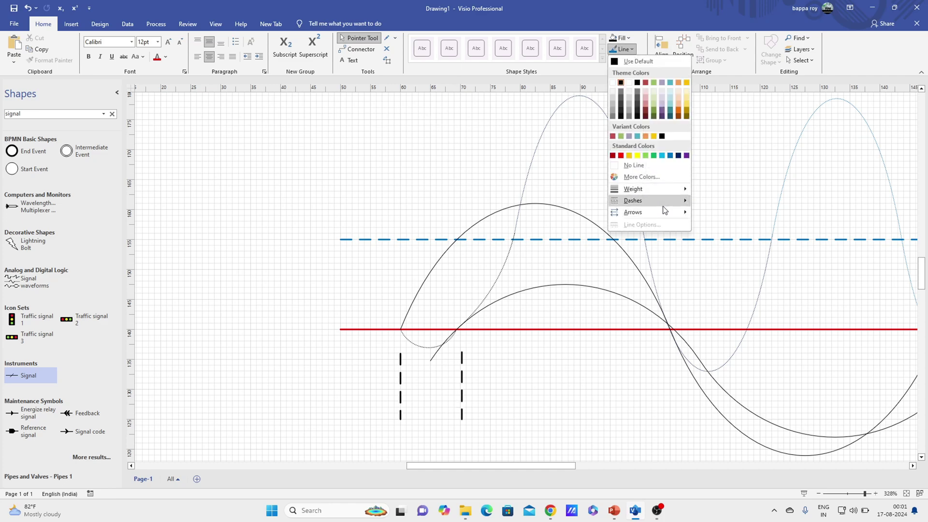
click(396, 41)
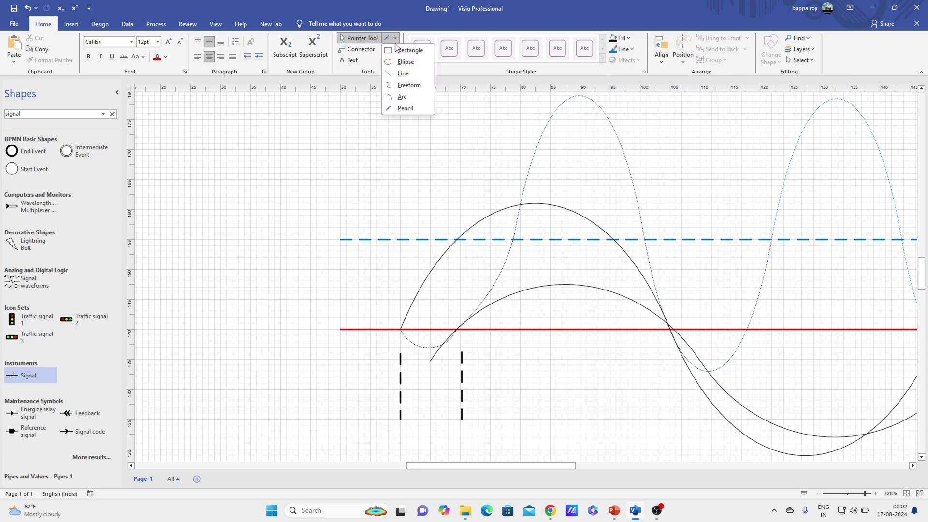
click(406, 79)
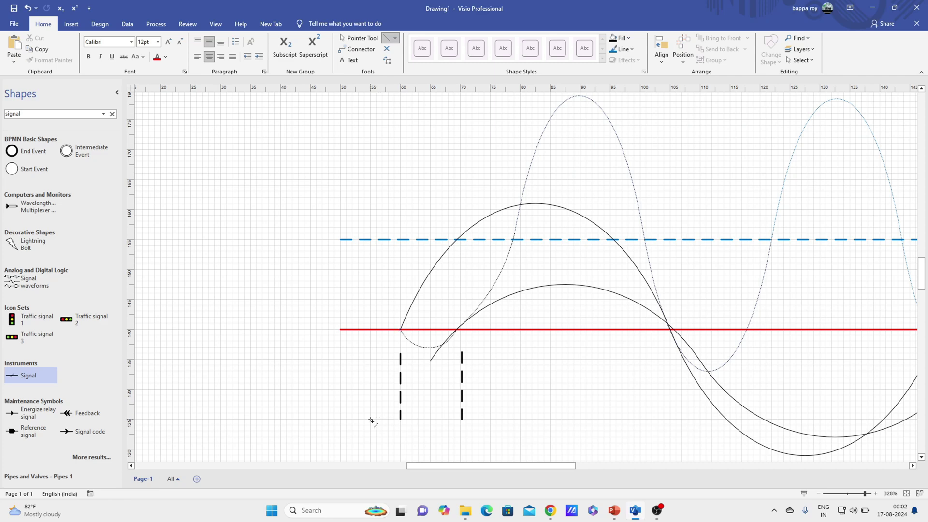
drag(371, 422, 392, 420)
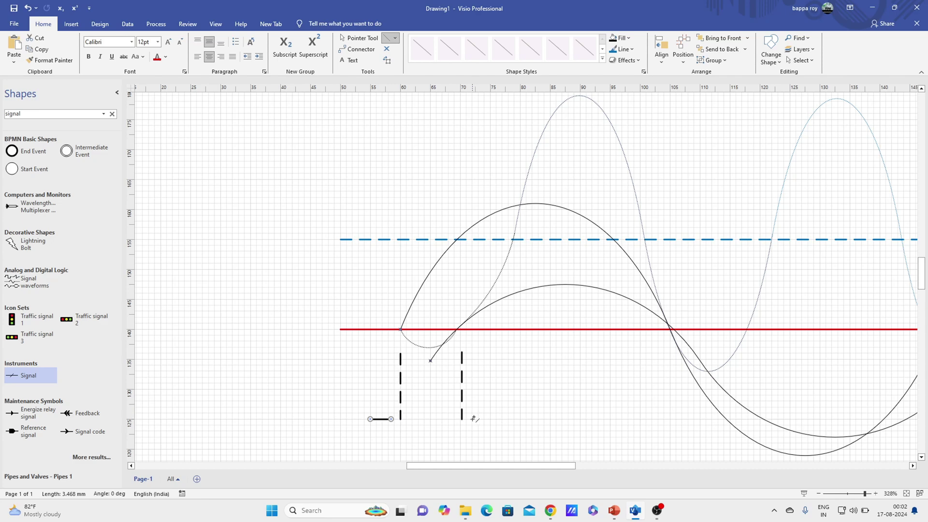
drag(472, 419, 498, 419)
Step: Give the right line a left-pointing arrowhead and the left line a right-pointing one
click(632, 50)
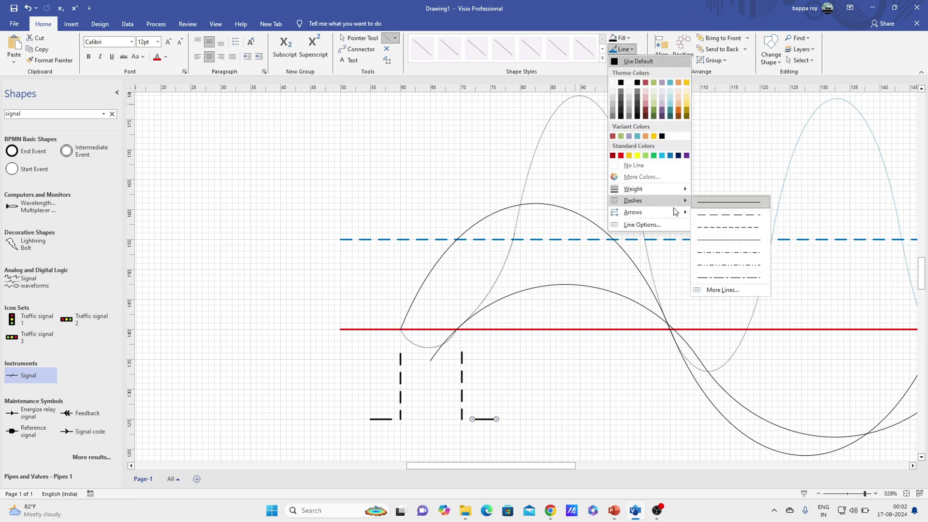
mouse_move(633, 212)
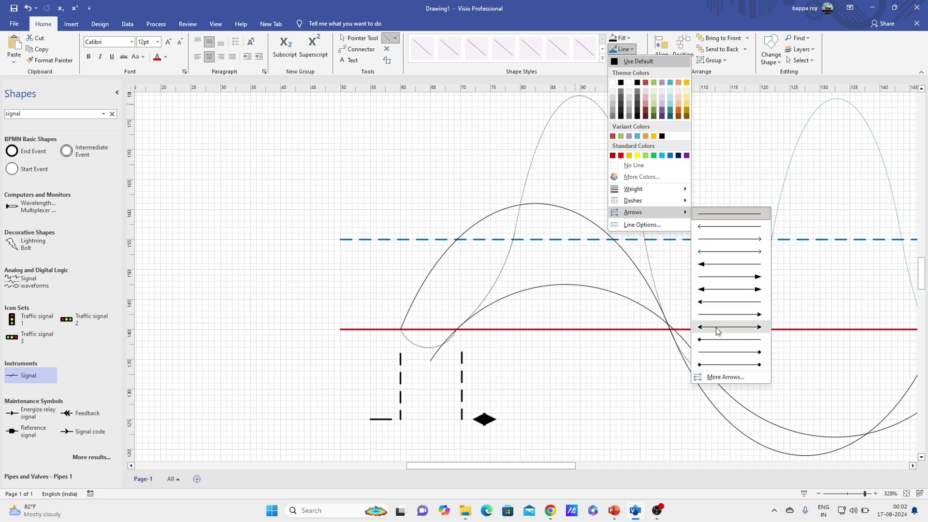
click(717, 296)
click(383, 420)
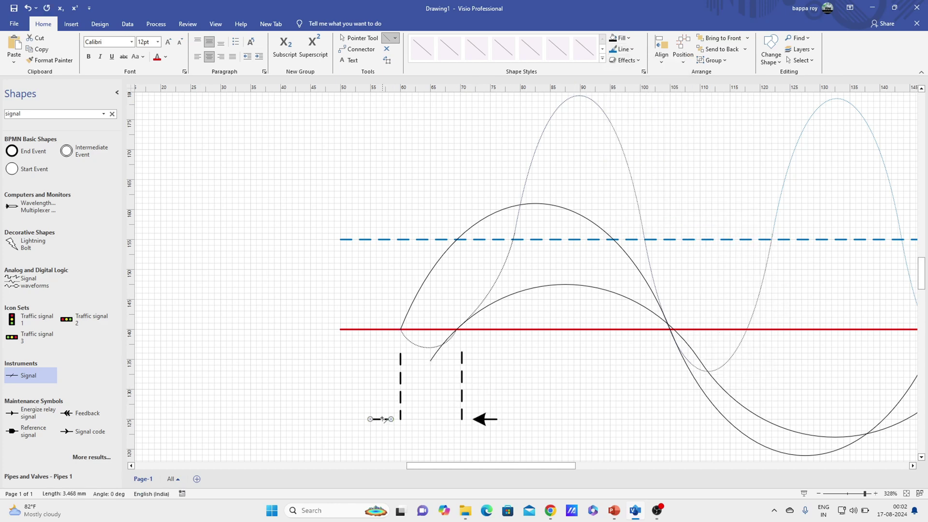
click(625, 49)
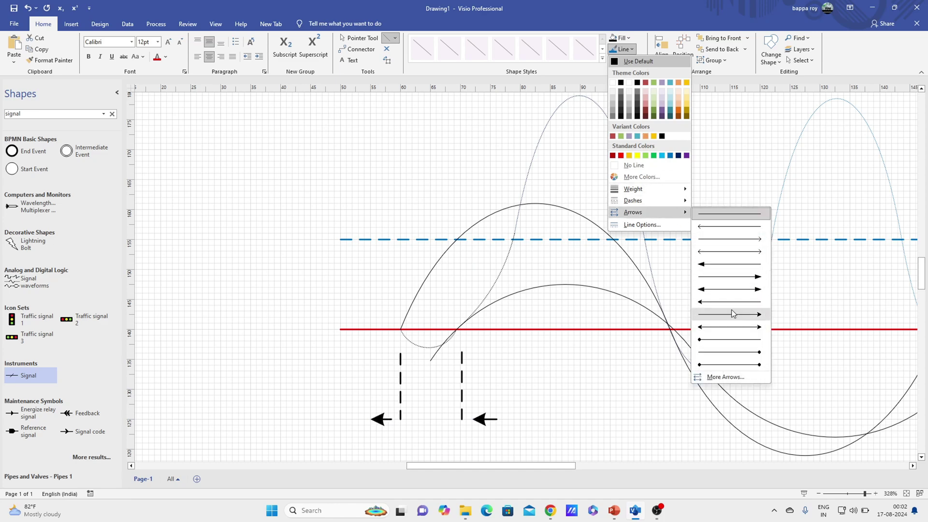
click(731, 317)
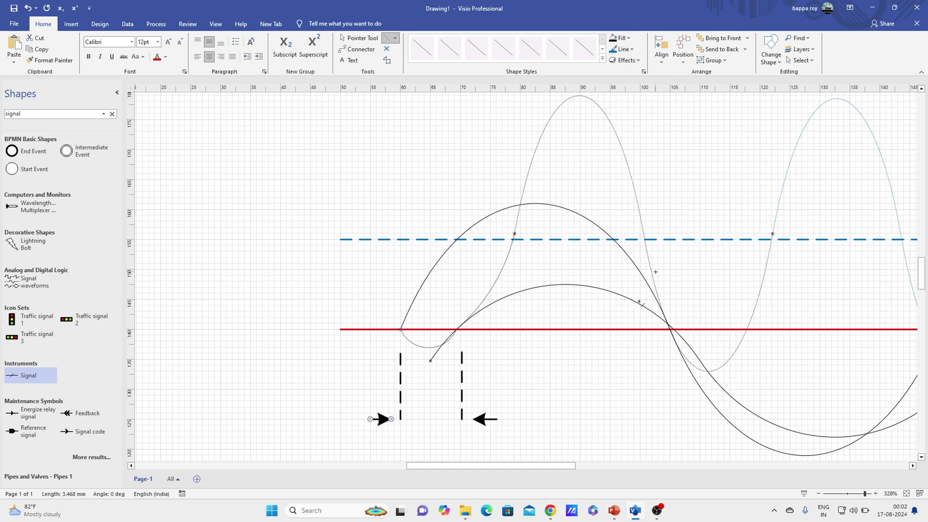
Step: Place a text label containing the Ø symbol between the two inward arrows
click(352, 59)
click(382, 419)
click(432, 419)
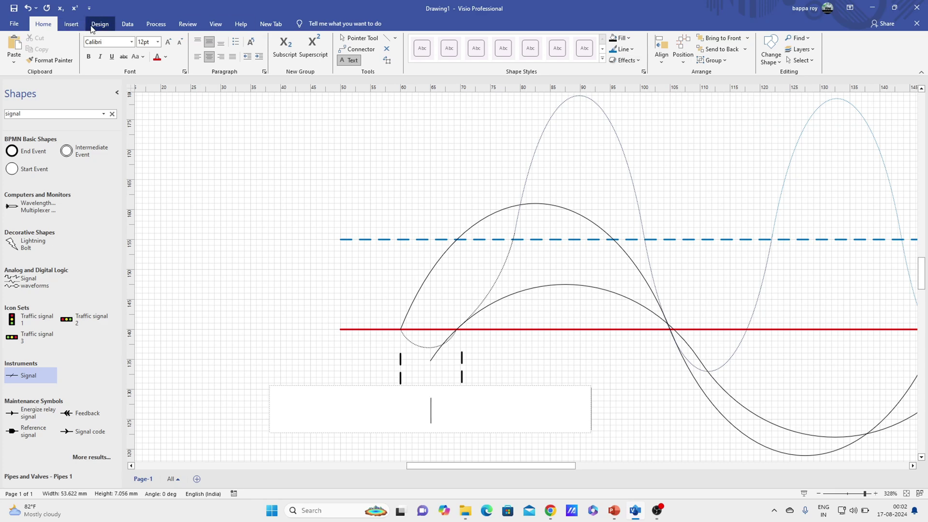
click(72, 24)
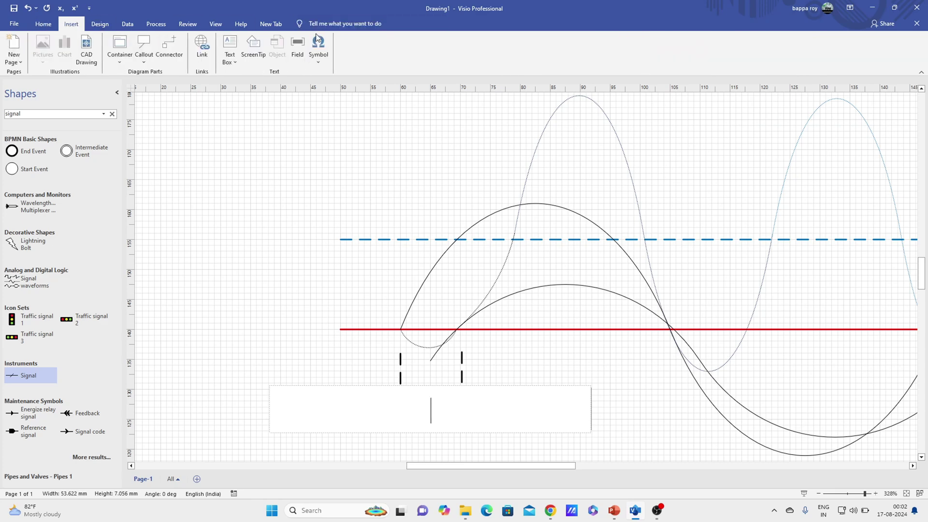
click(322, 60)
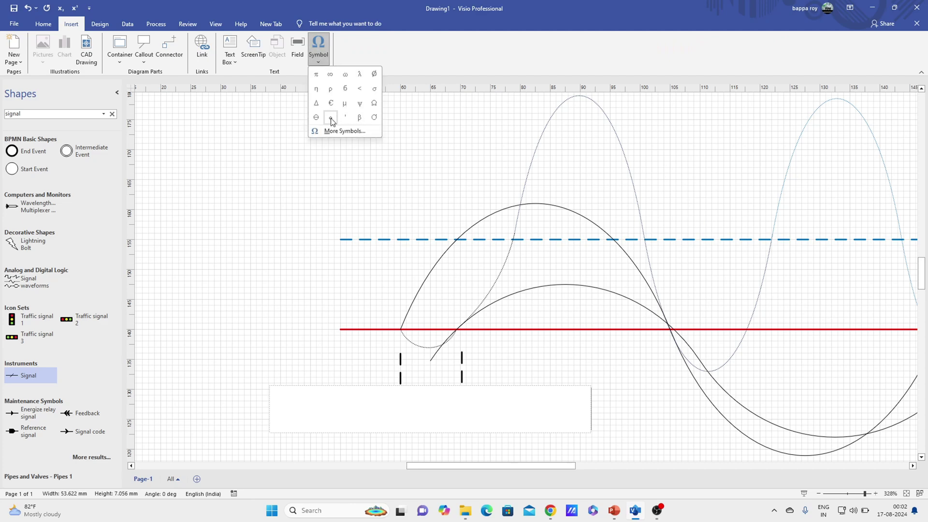
click(374, 74)
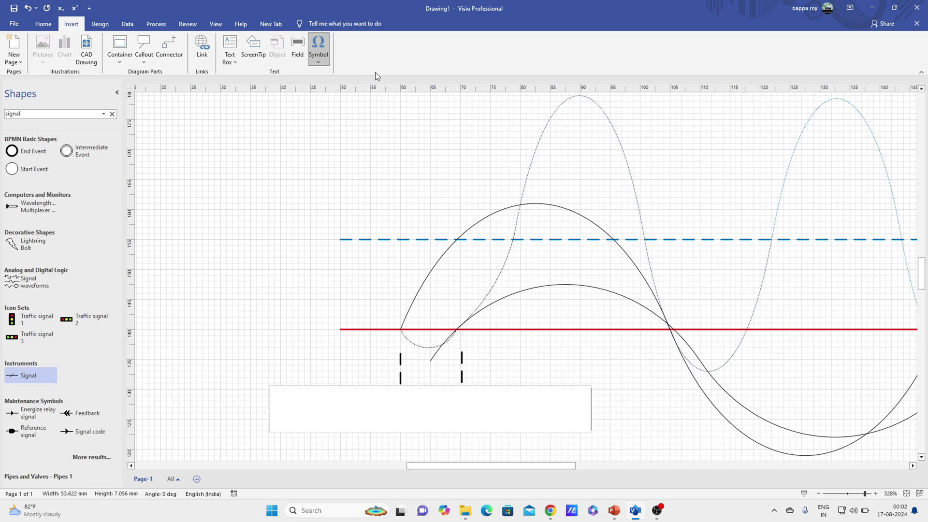
click(559, 362)
click(616, 409)
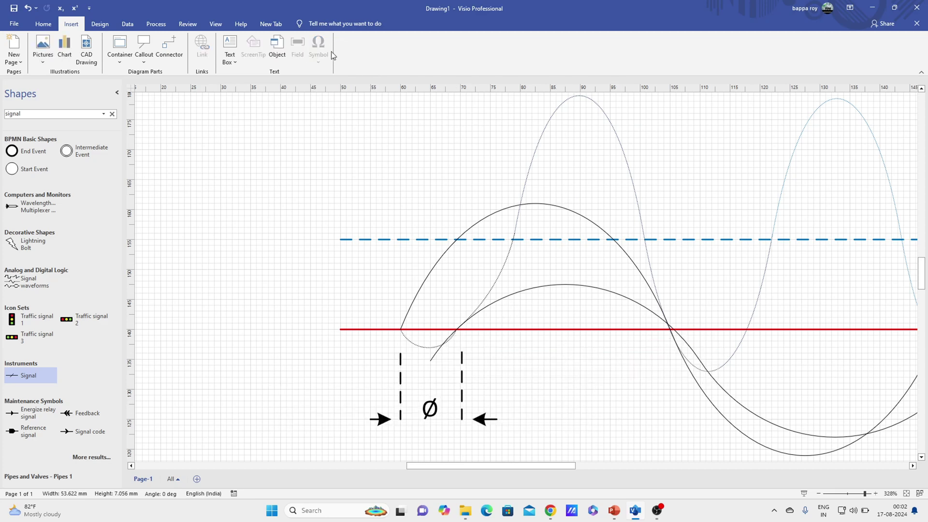
Step: Fit the page, zoom in on the waveforms, and drag out a text box to their right
click(907, 493)
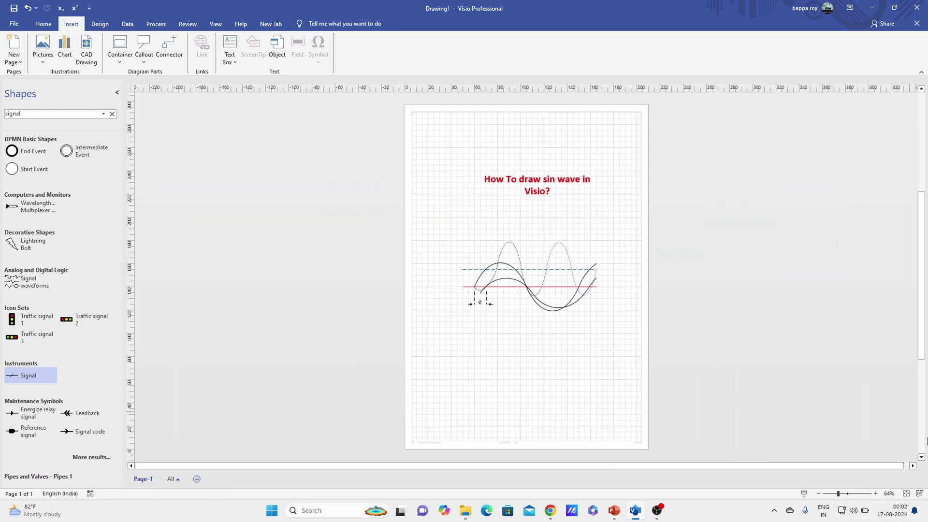
click(846, 494)
drag(848, 494, 852, 494)
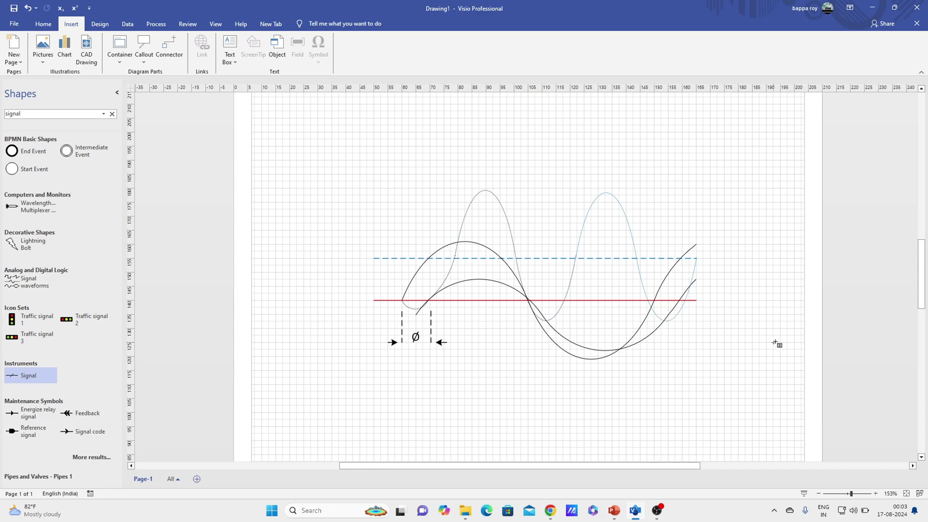
drag(775, 343, 763, 327)
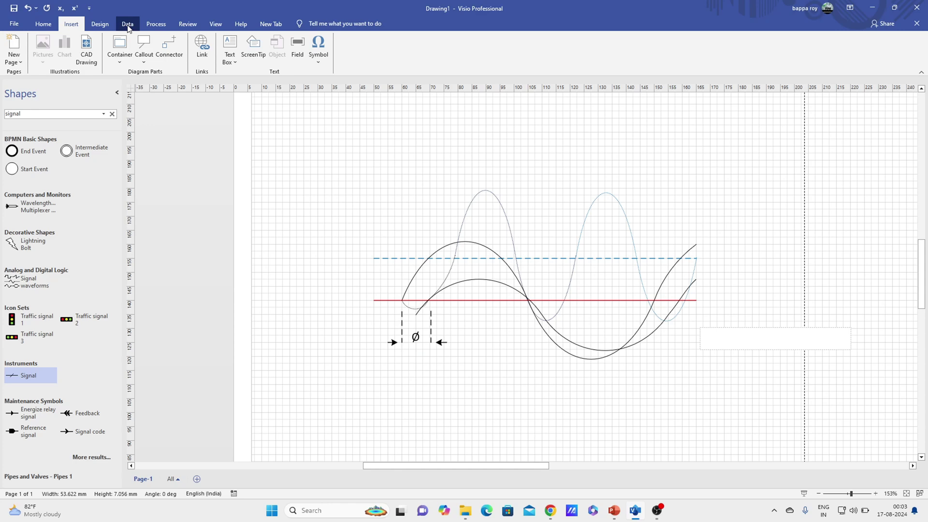